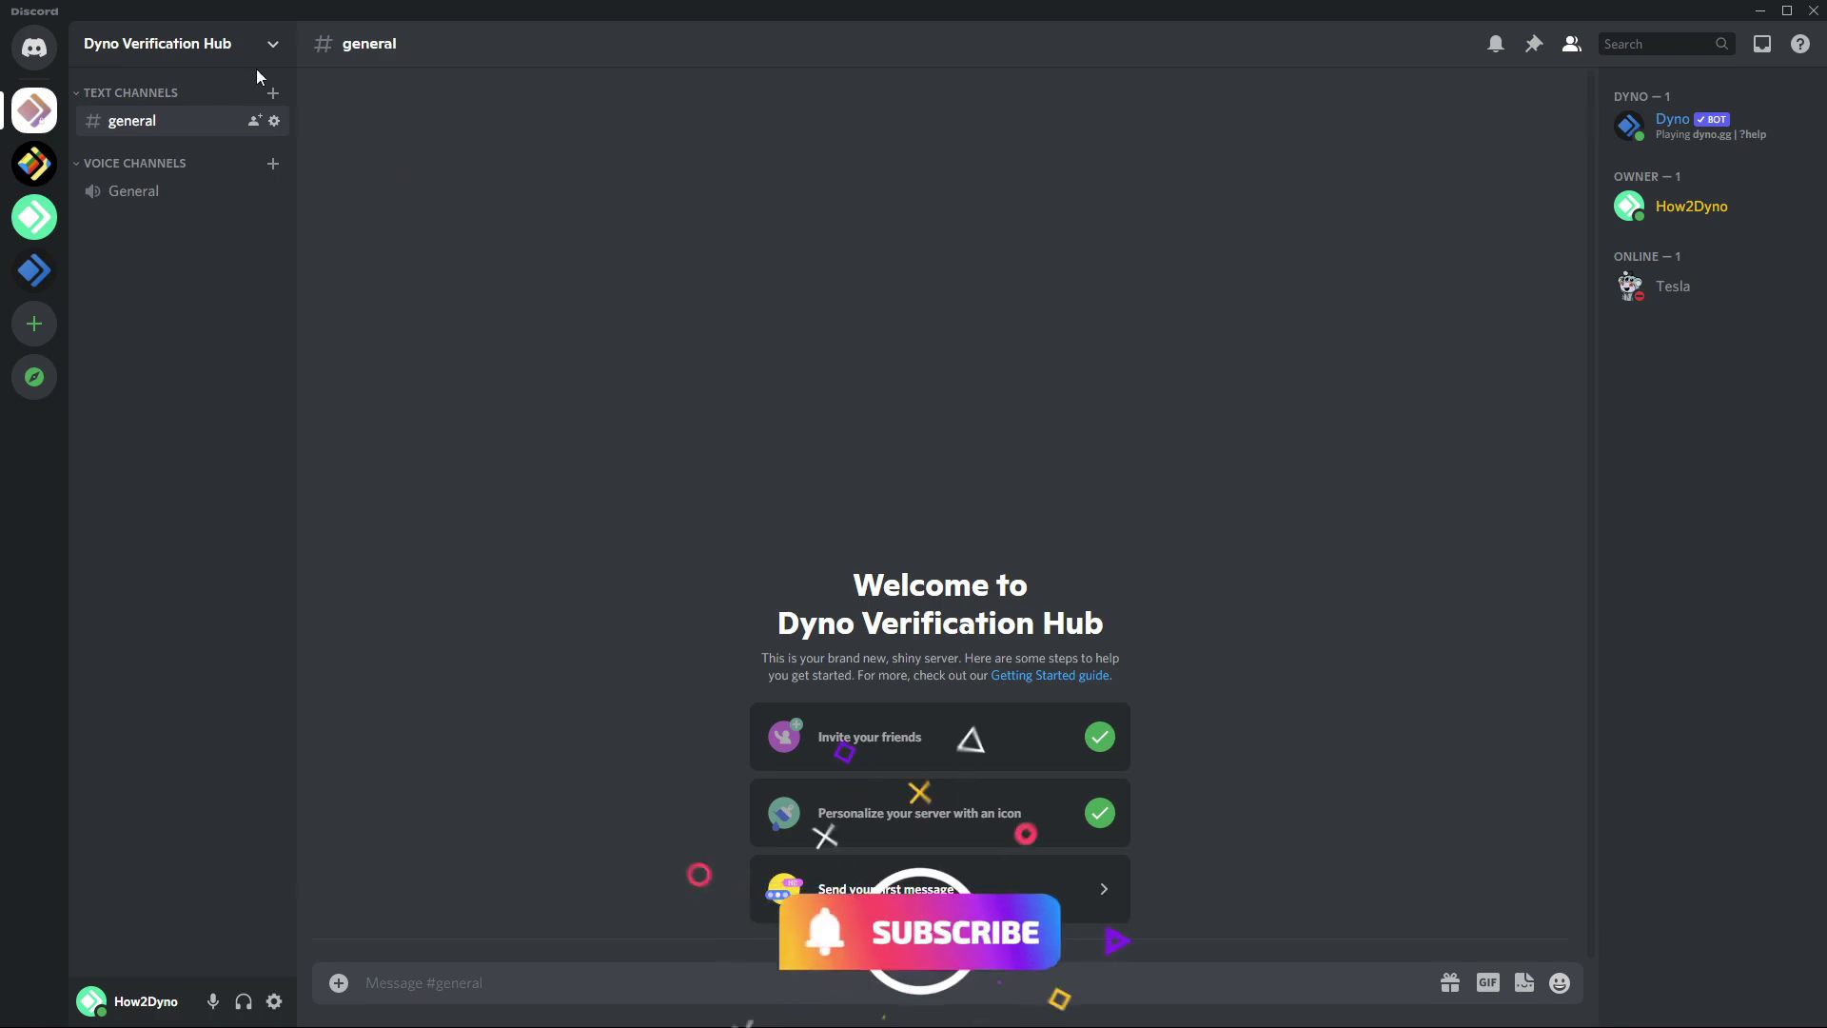
Open the Dyno Verification Hub server header dropdown menu.
click(228, 50)
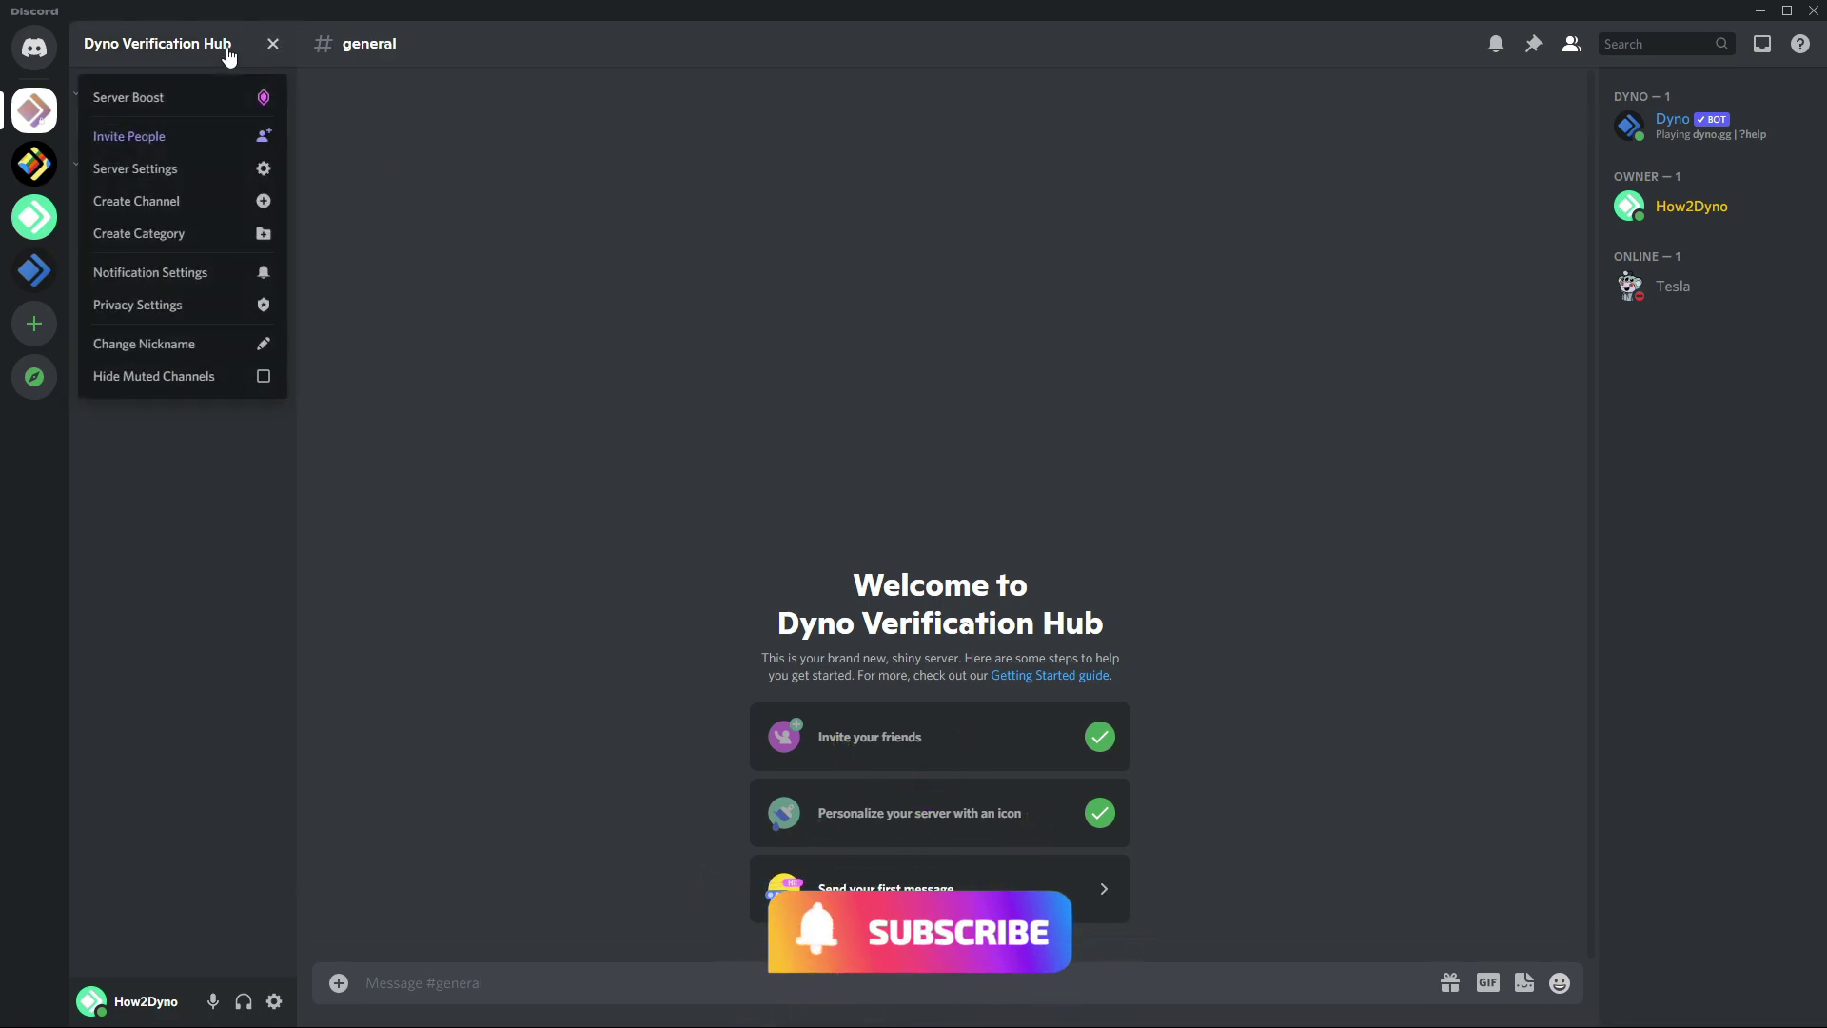
click(209, 167)
click(496, 153)
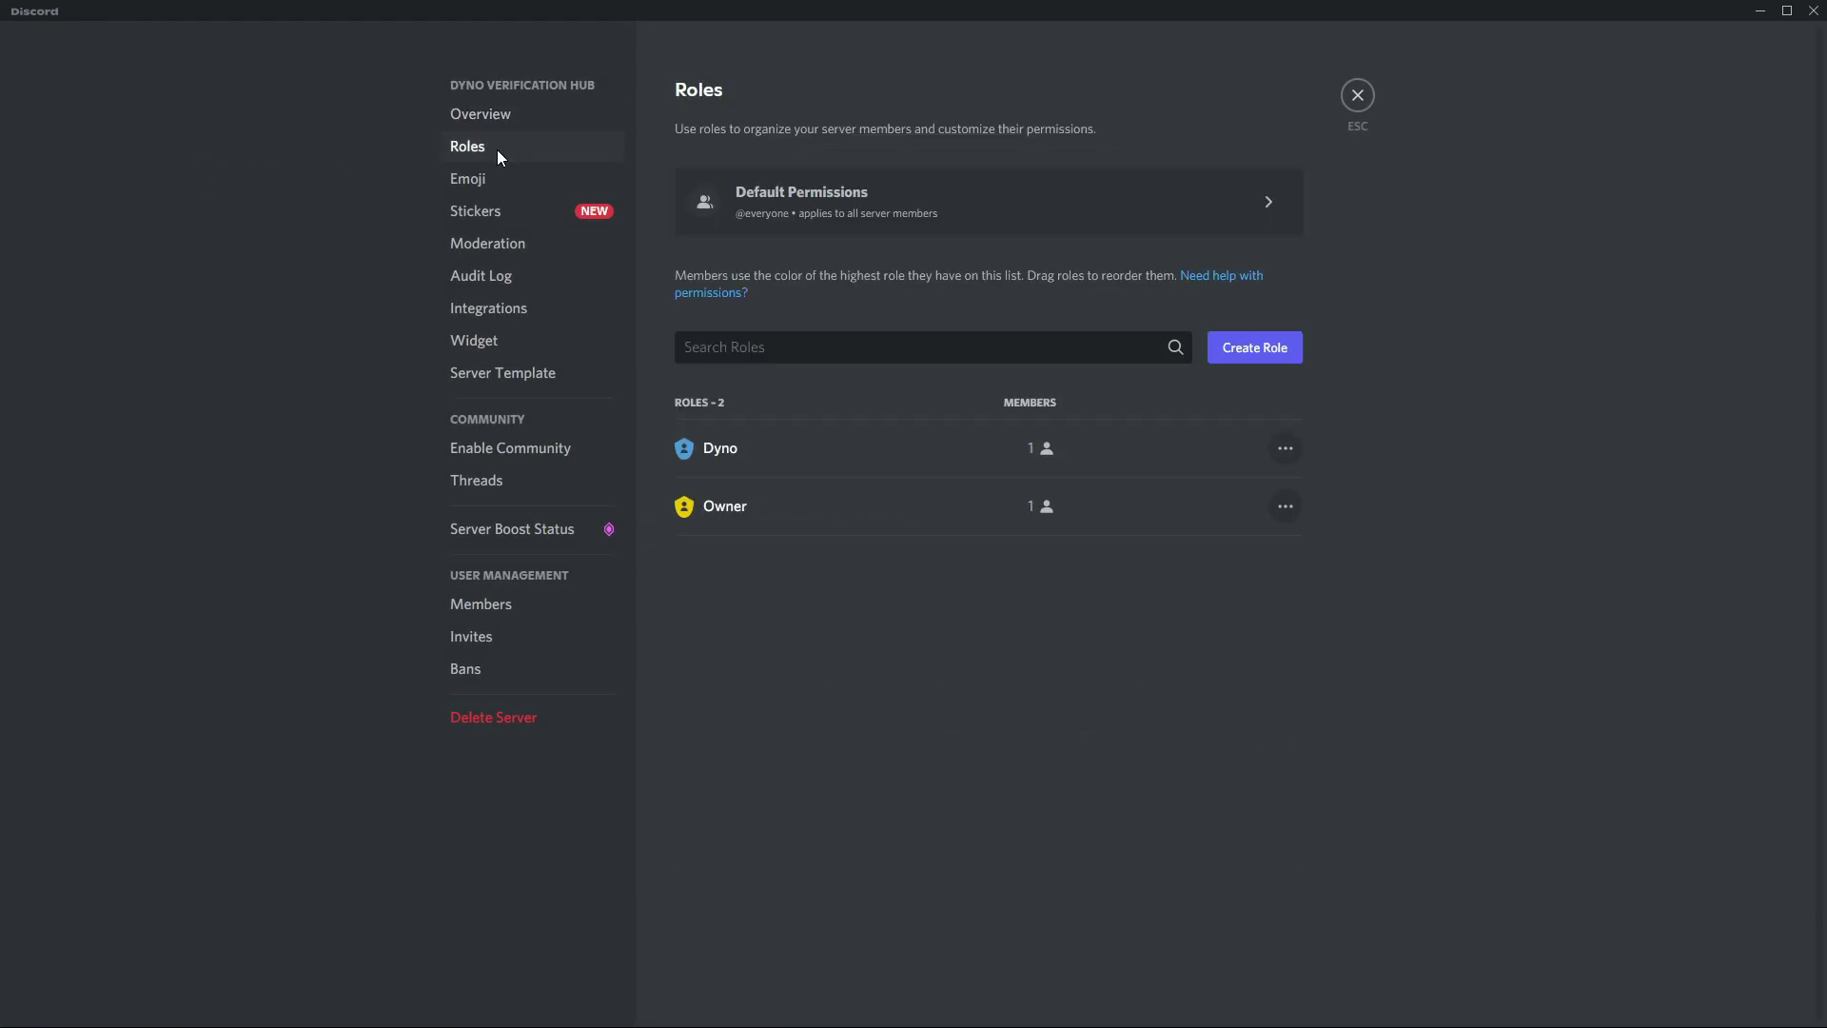
click(784, 199)
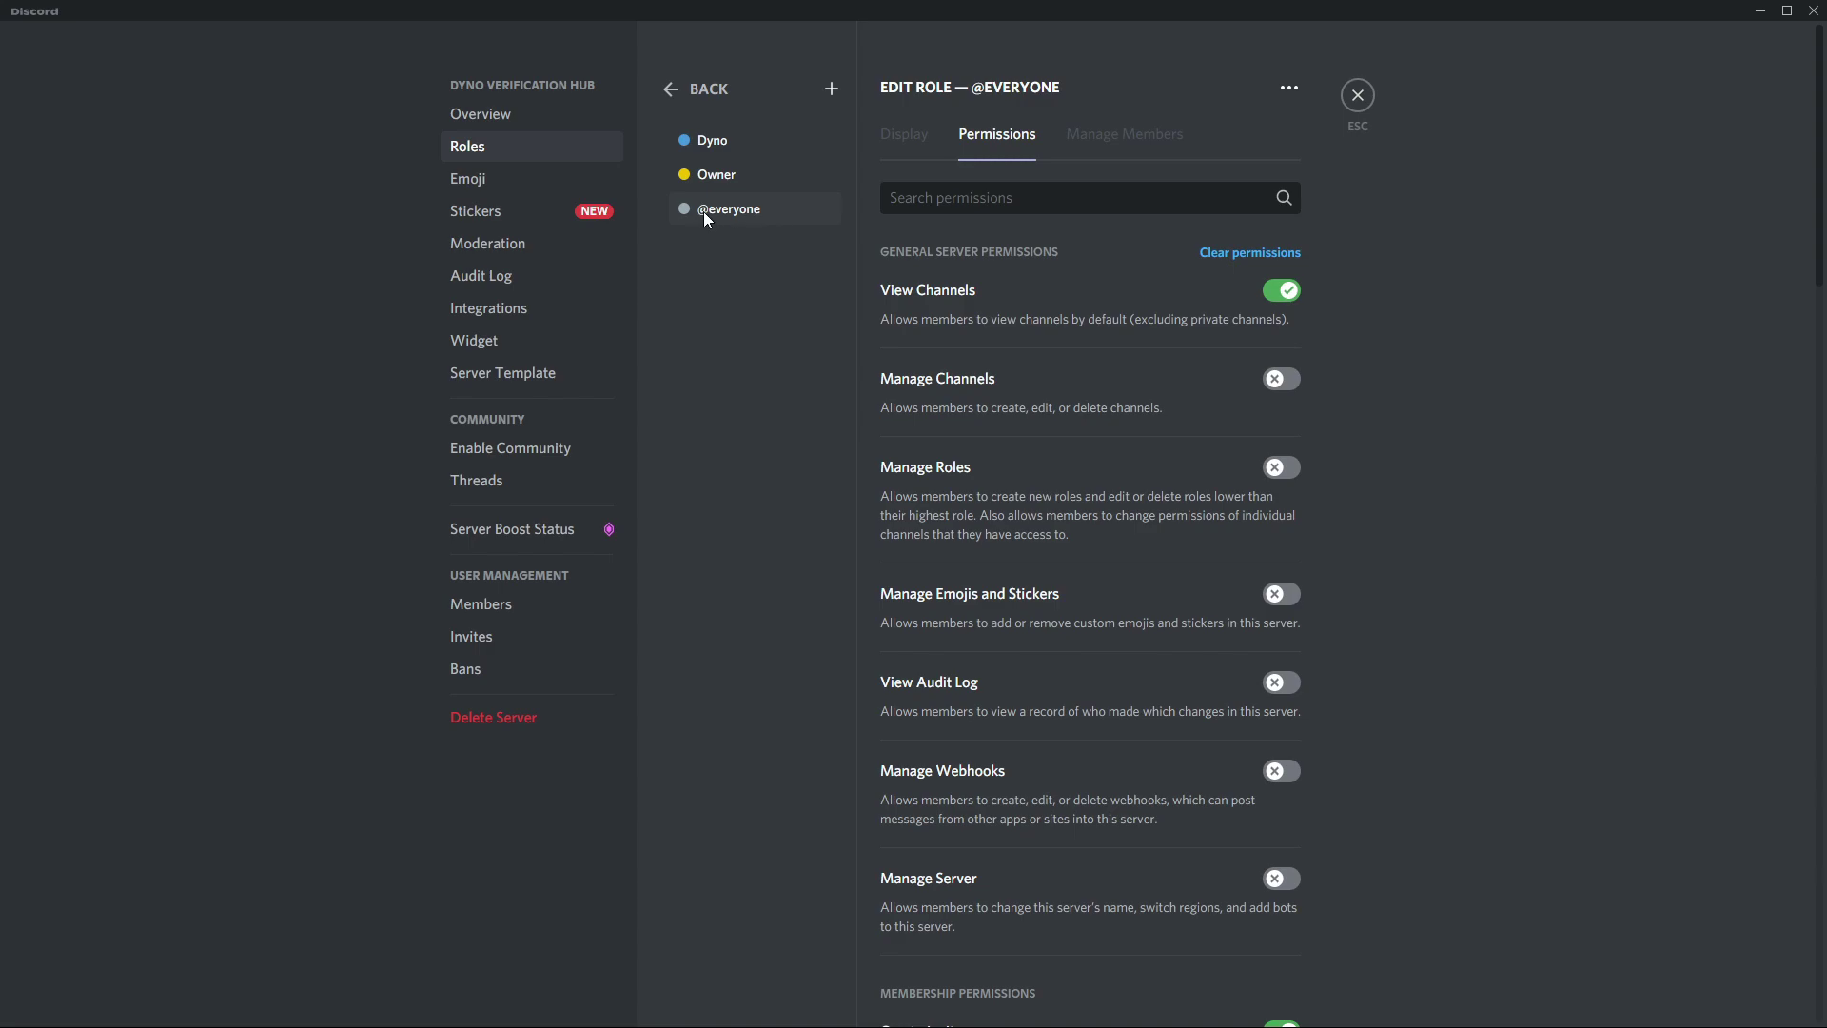
click(1294, 298)
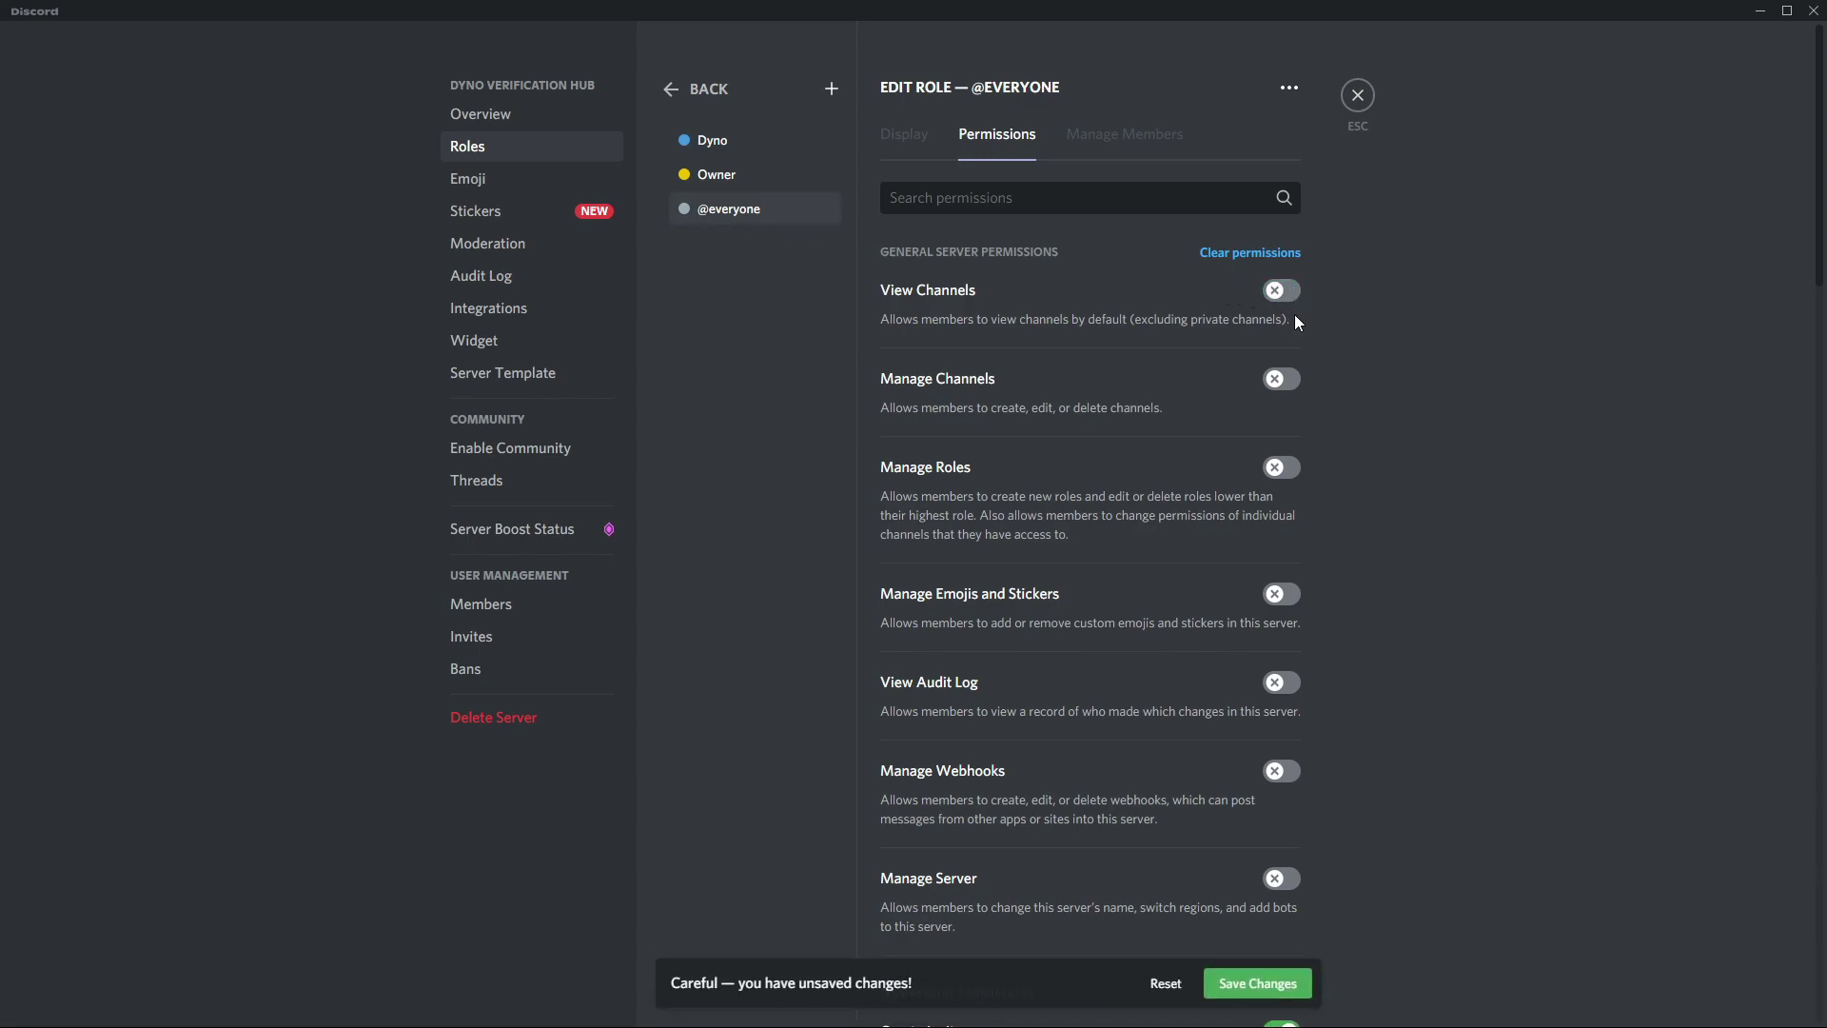
click(1278, 975)
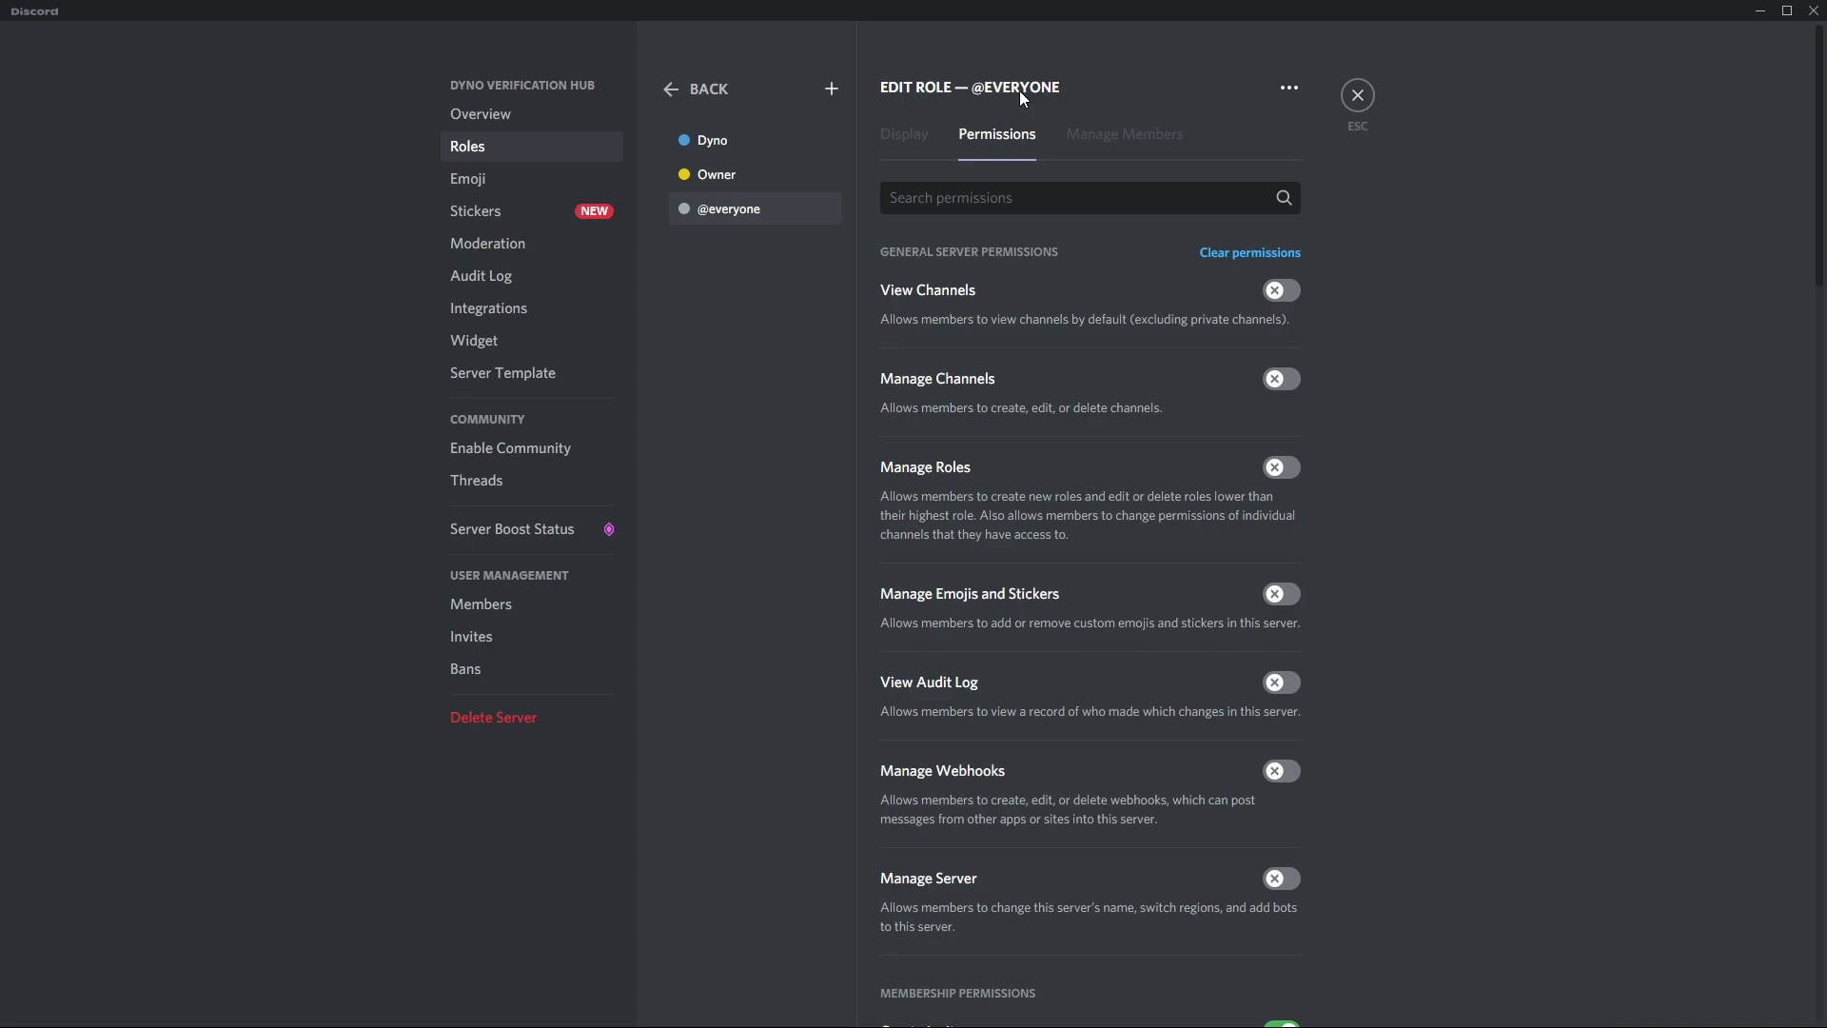
click(834, 89)
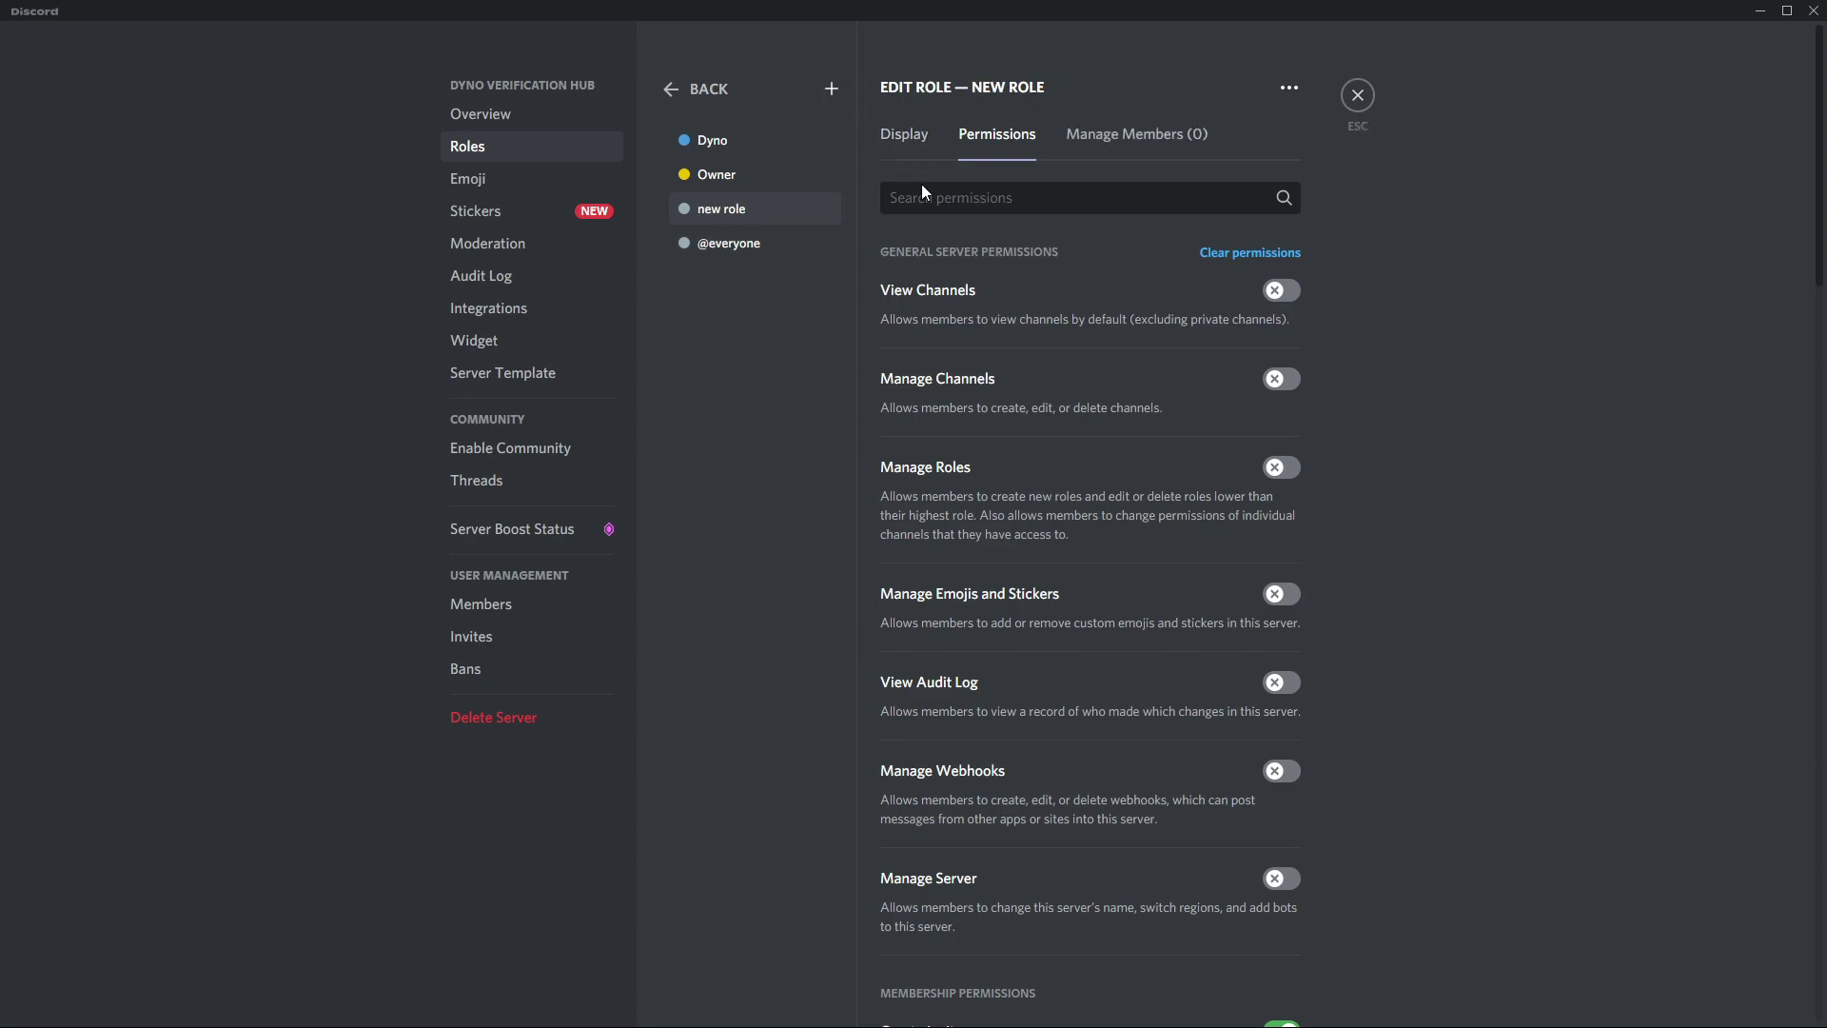
Rename the new role to 'Verified', give it the green colour, save, and leave settings.
click(901, 135)
drag(945, 220, 854, 222)
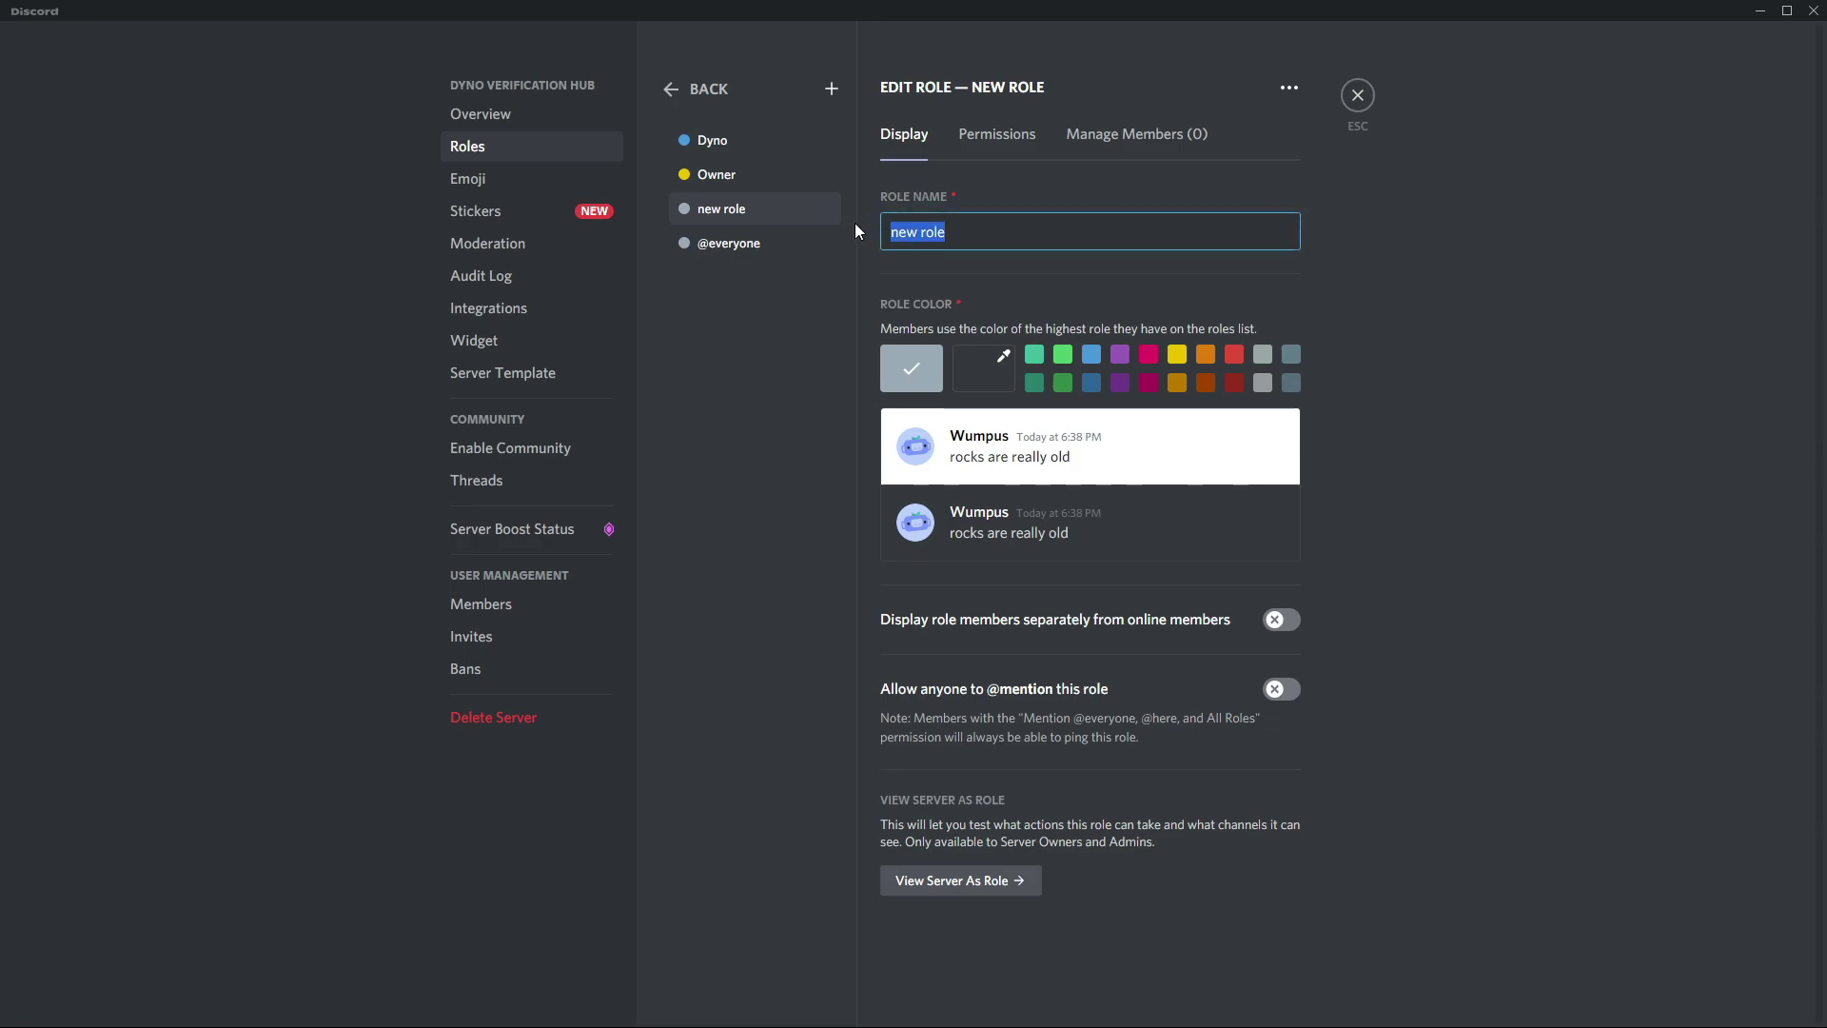
text(Verified)
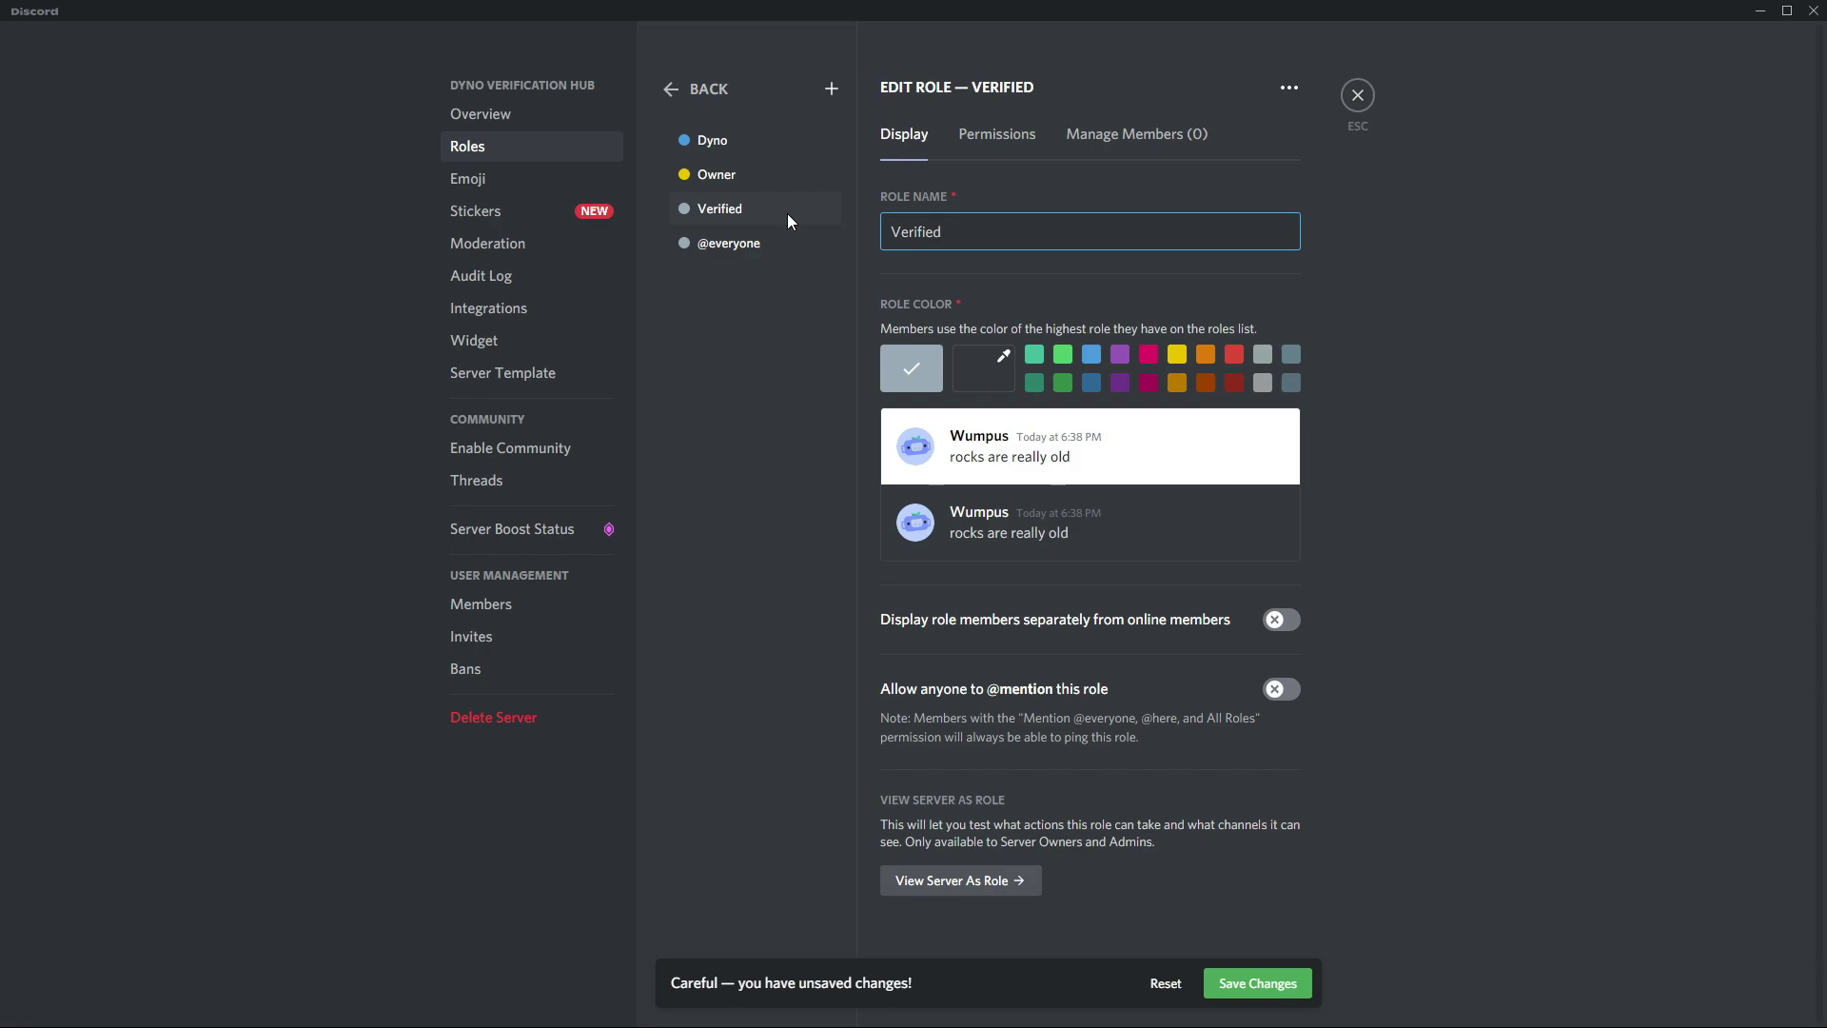
click(1062, 354)
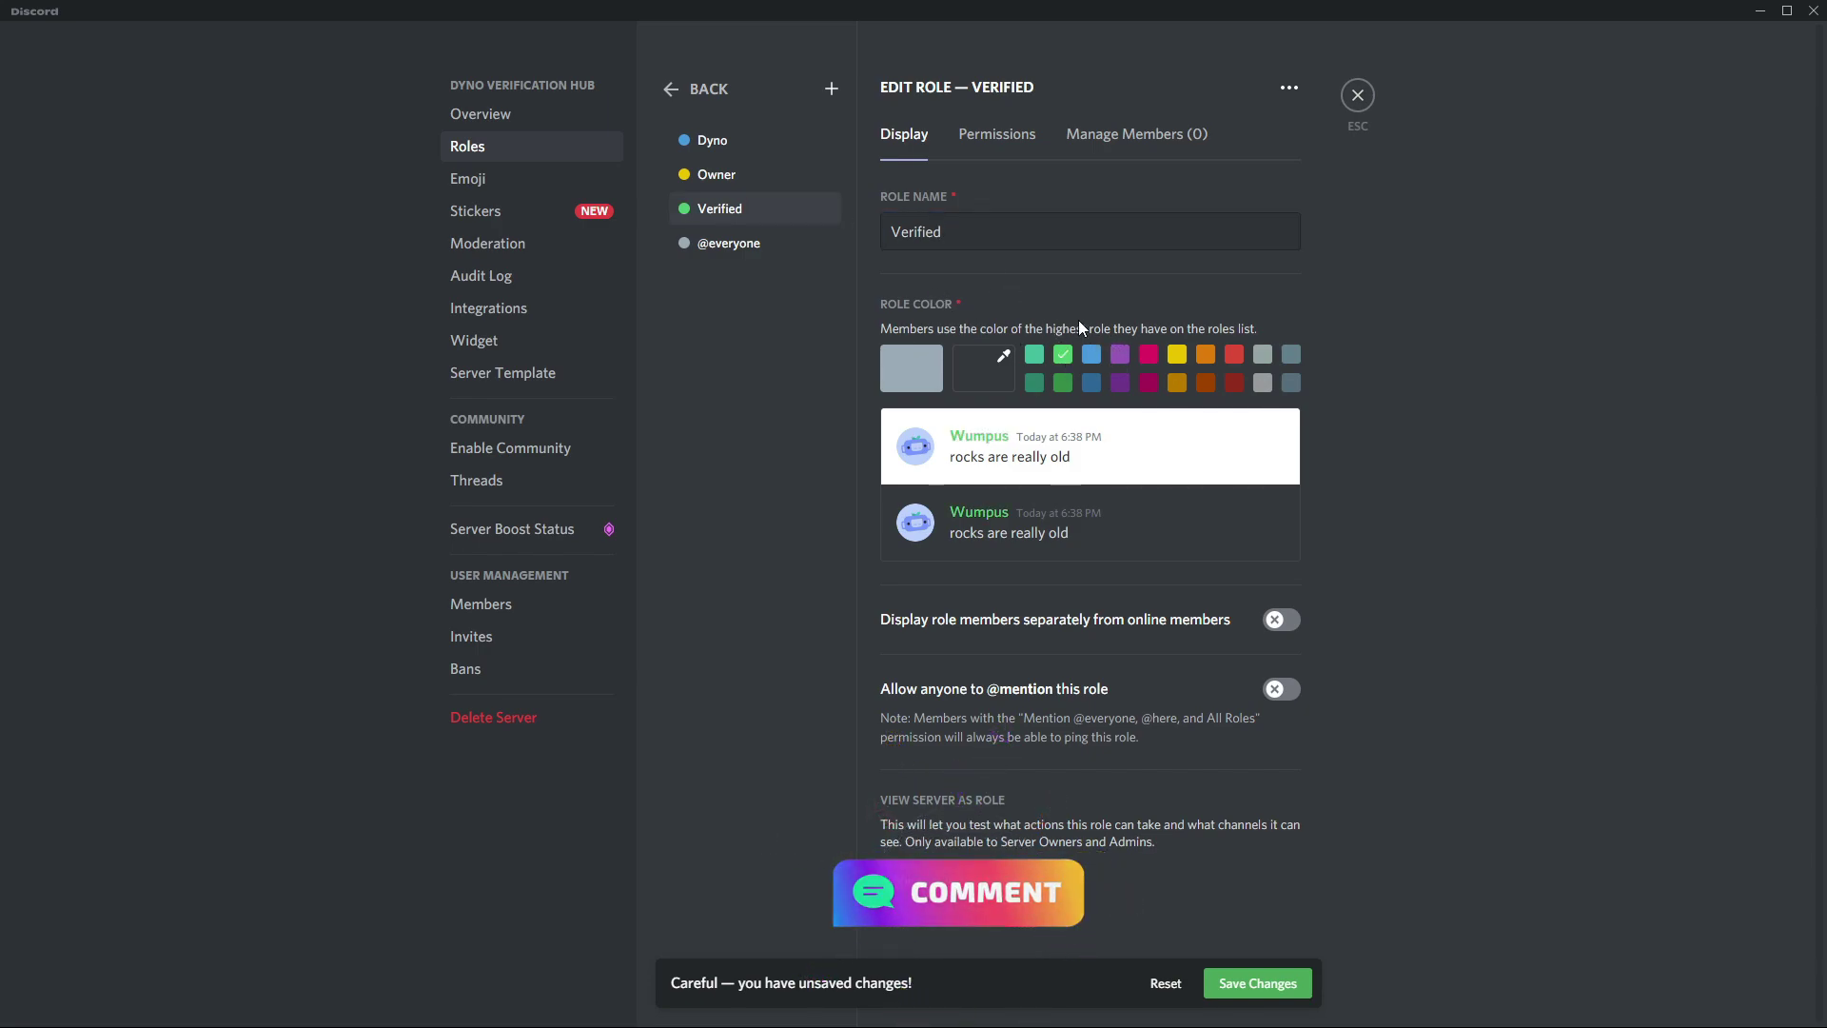
click(1257, 983)
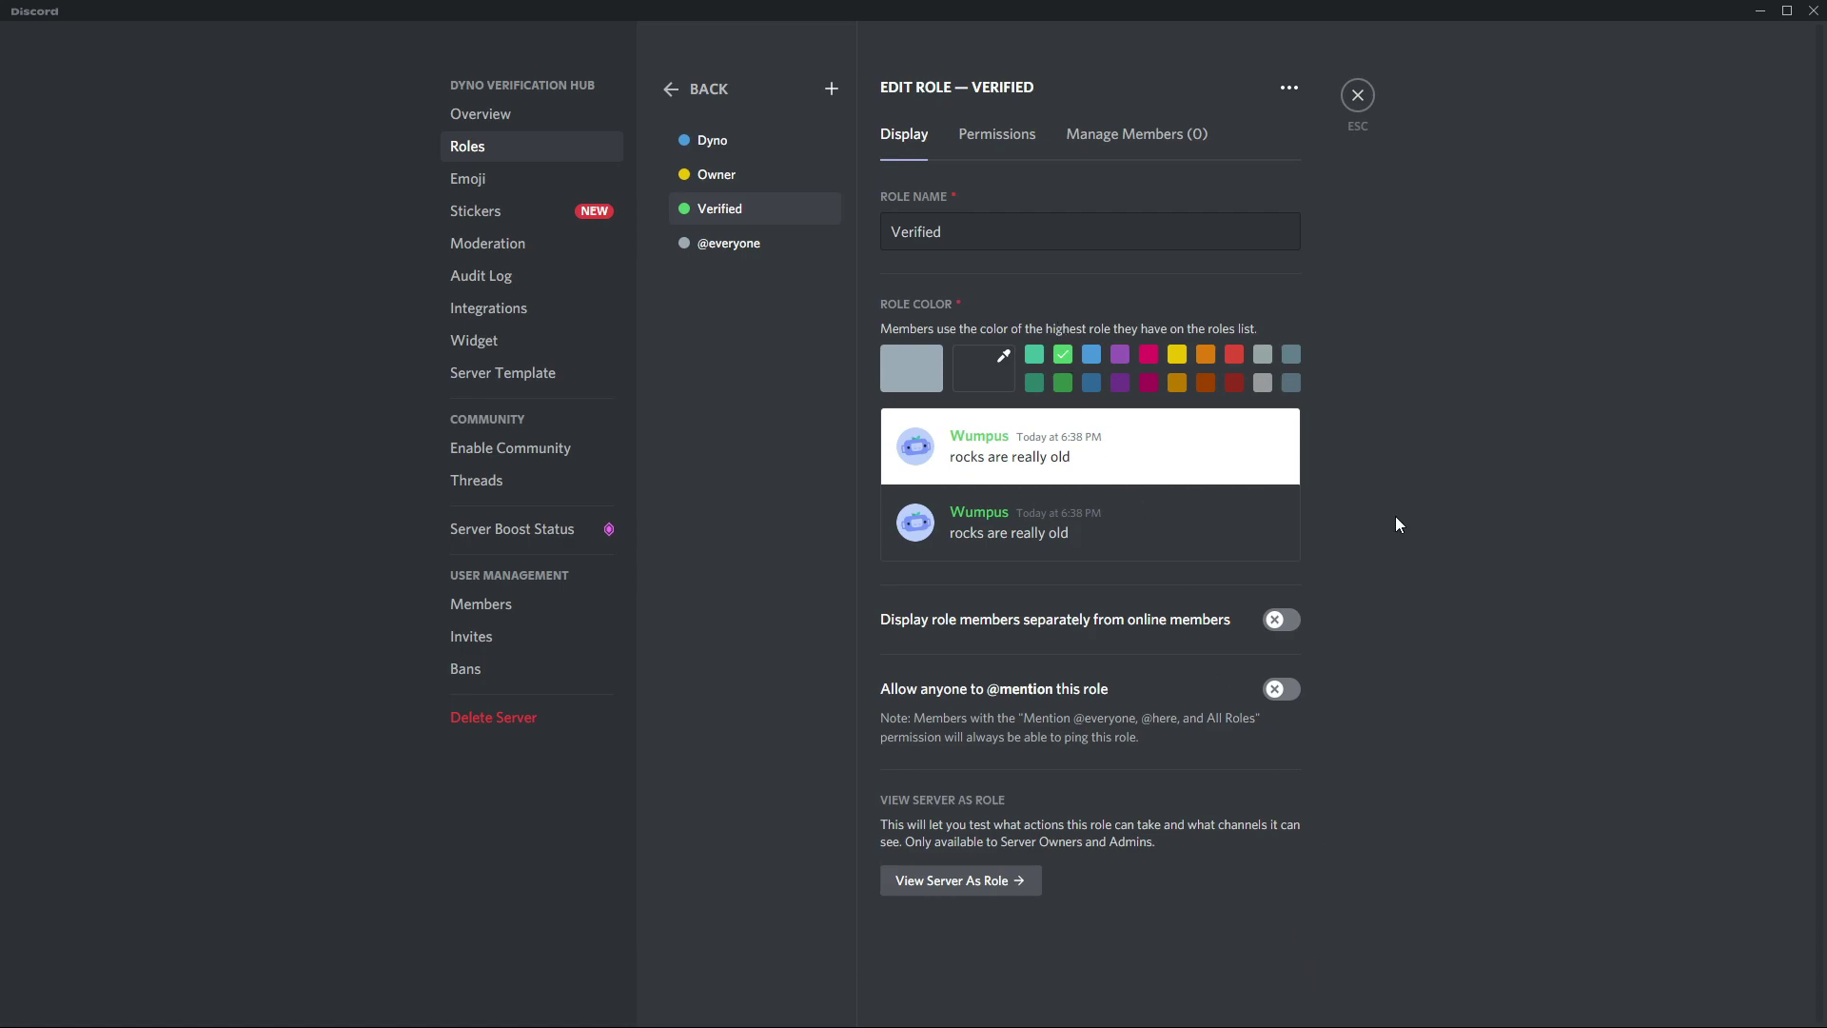
click(1373, 100)
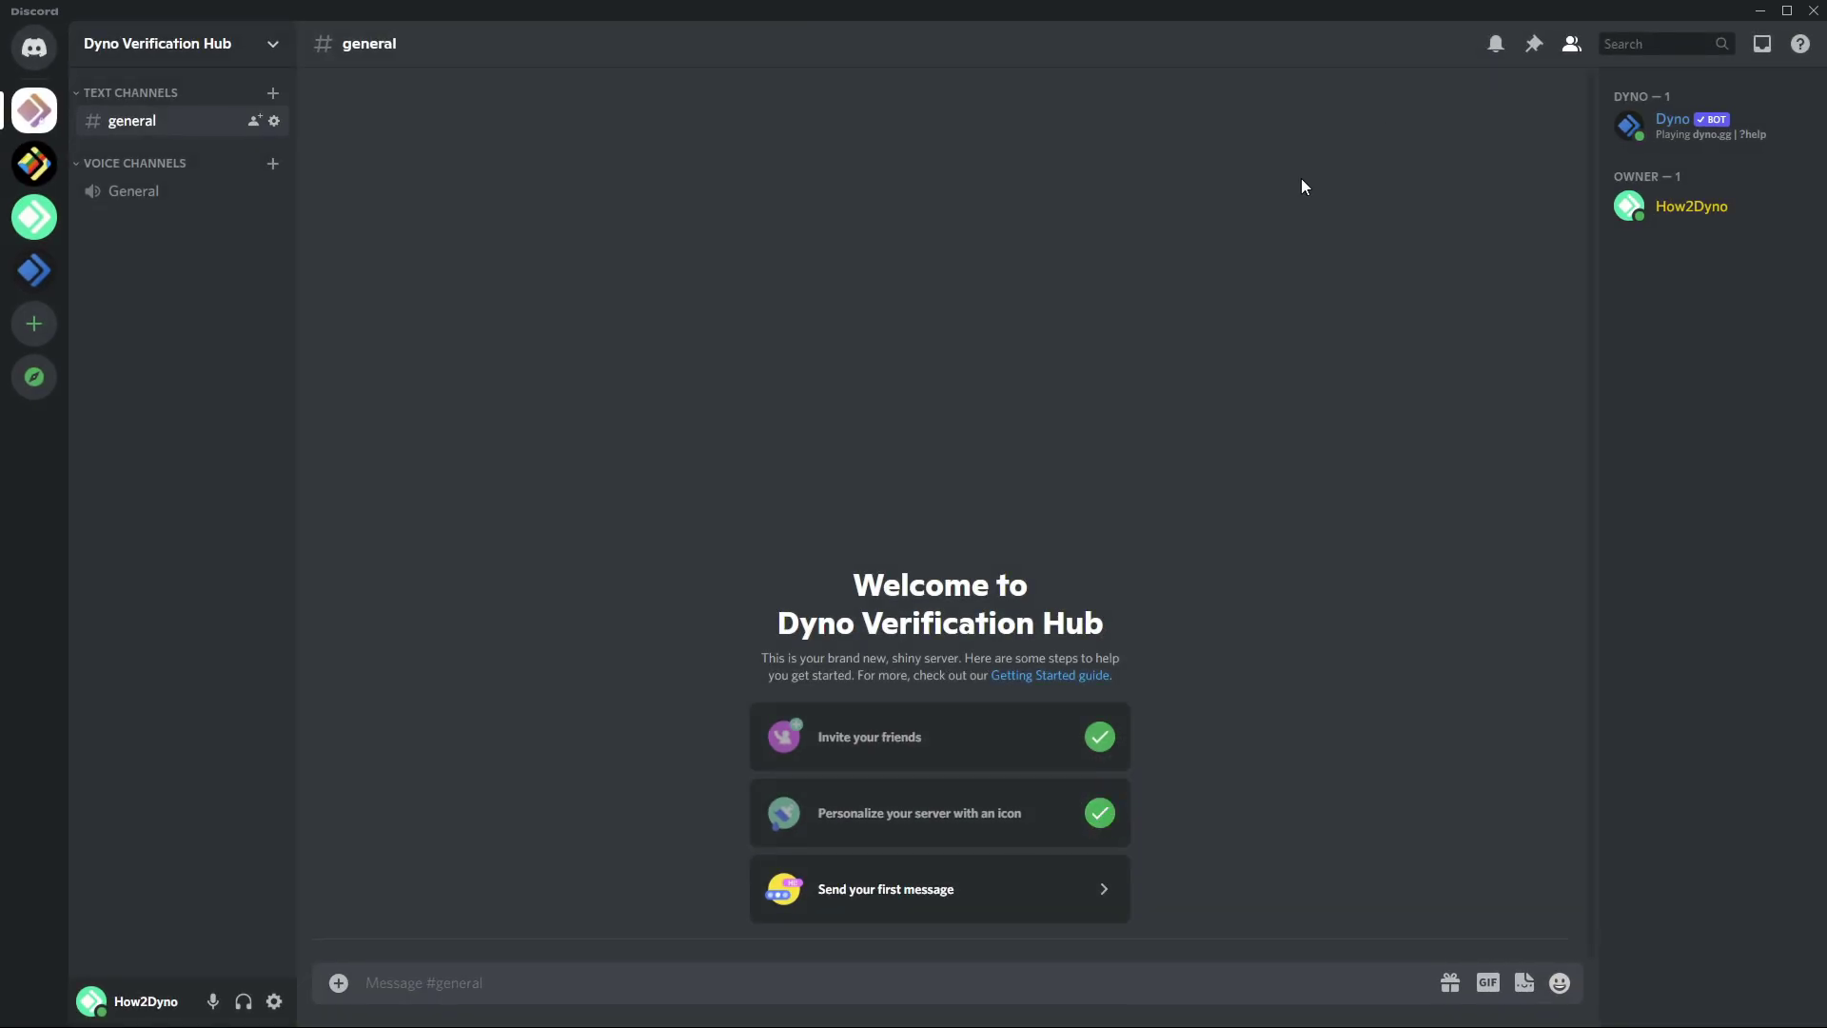
Create a text channel named 'verify' from the server dropdown.
click(276, 53)
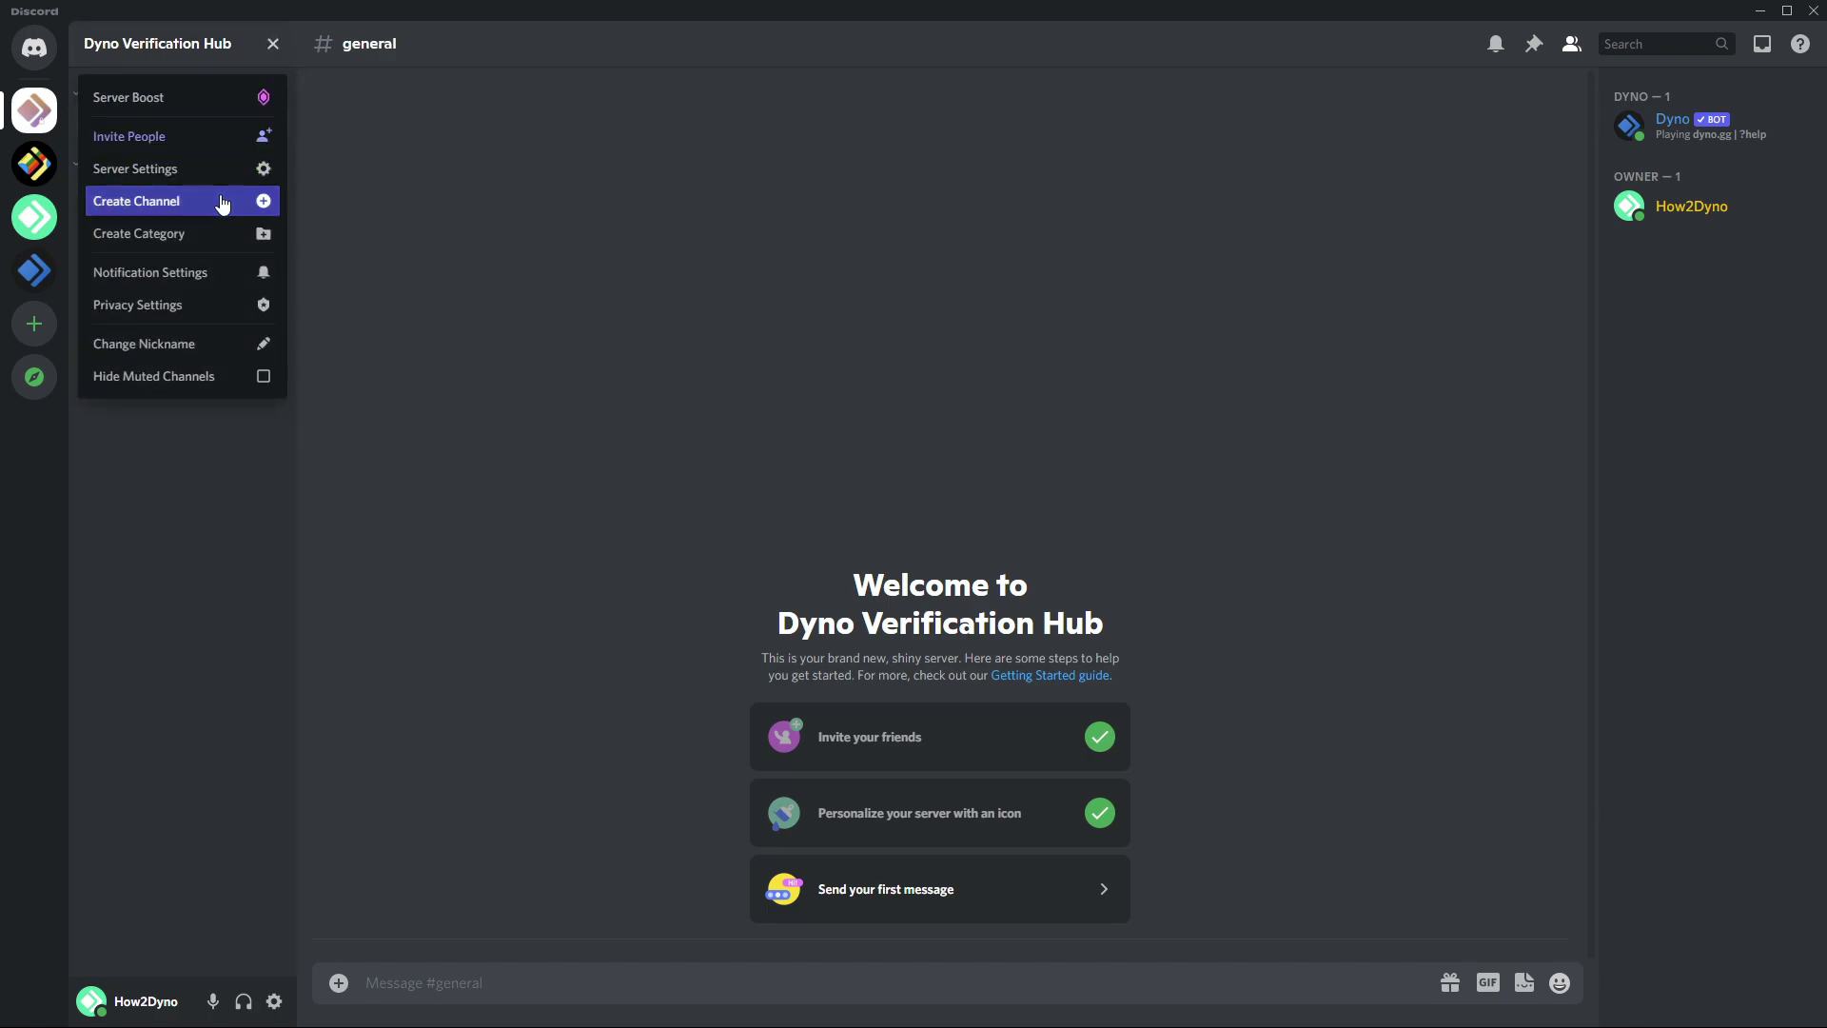
click(266, 199)
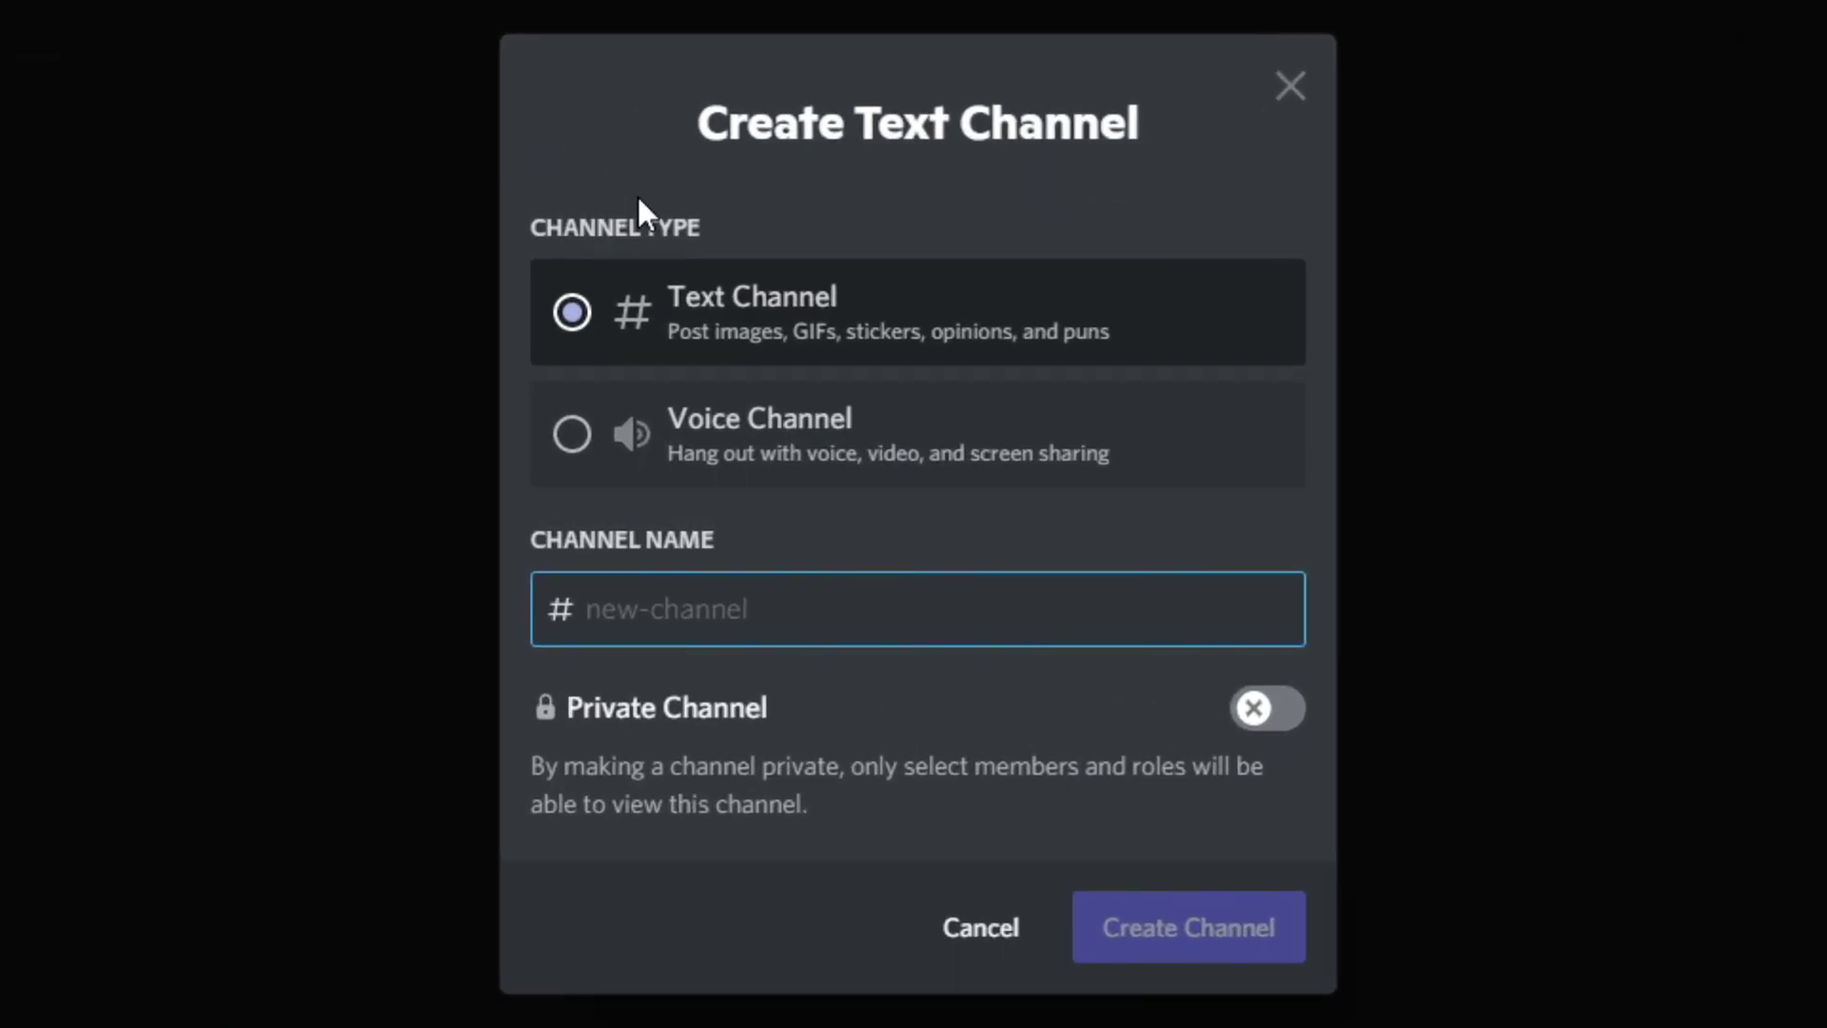
text(verrif)
key(BackSpace)
key(BackSpace)
text(if)
key(BackSpace)
key(BackSpace)
key(BackSpace)
text(ify)
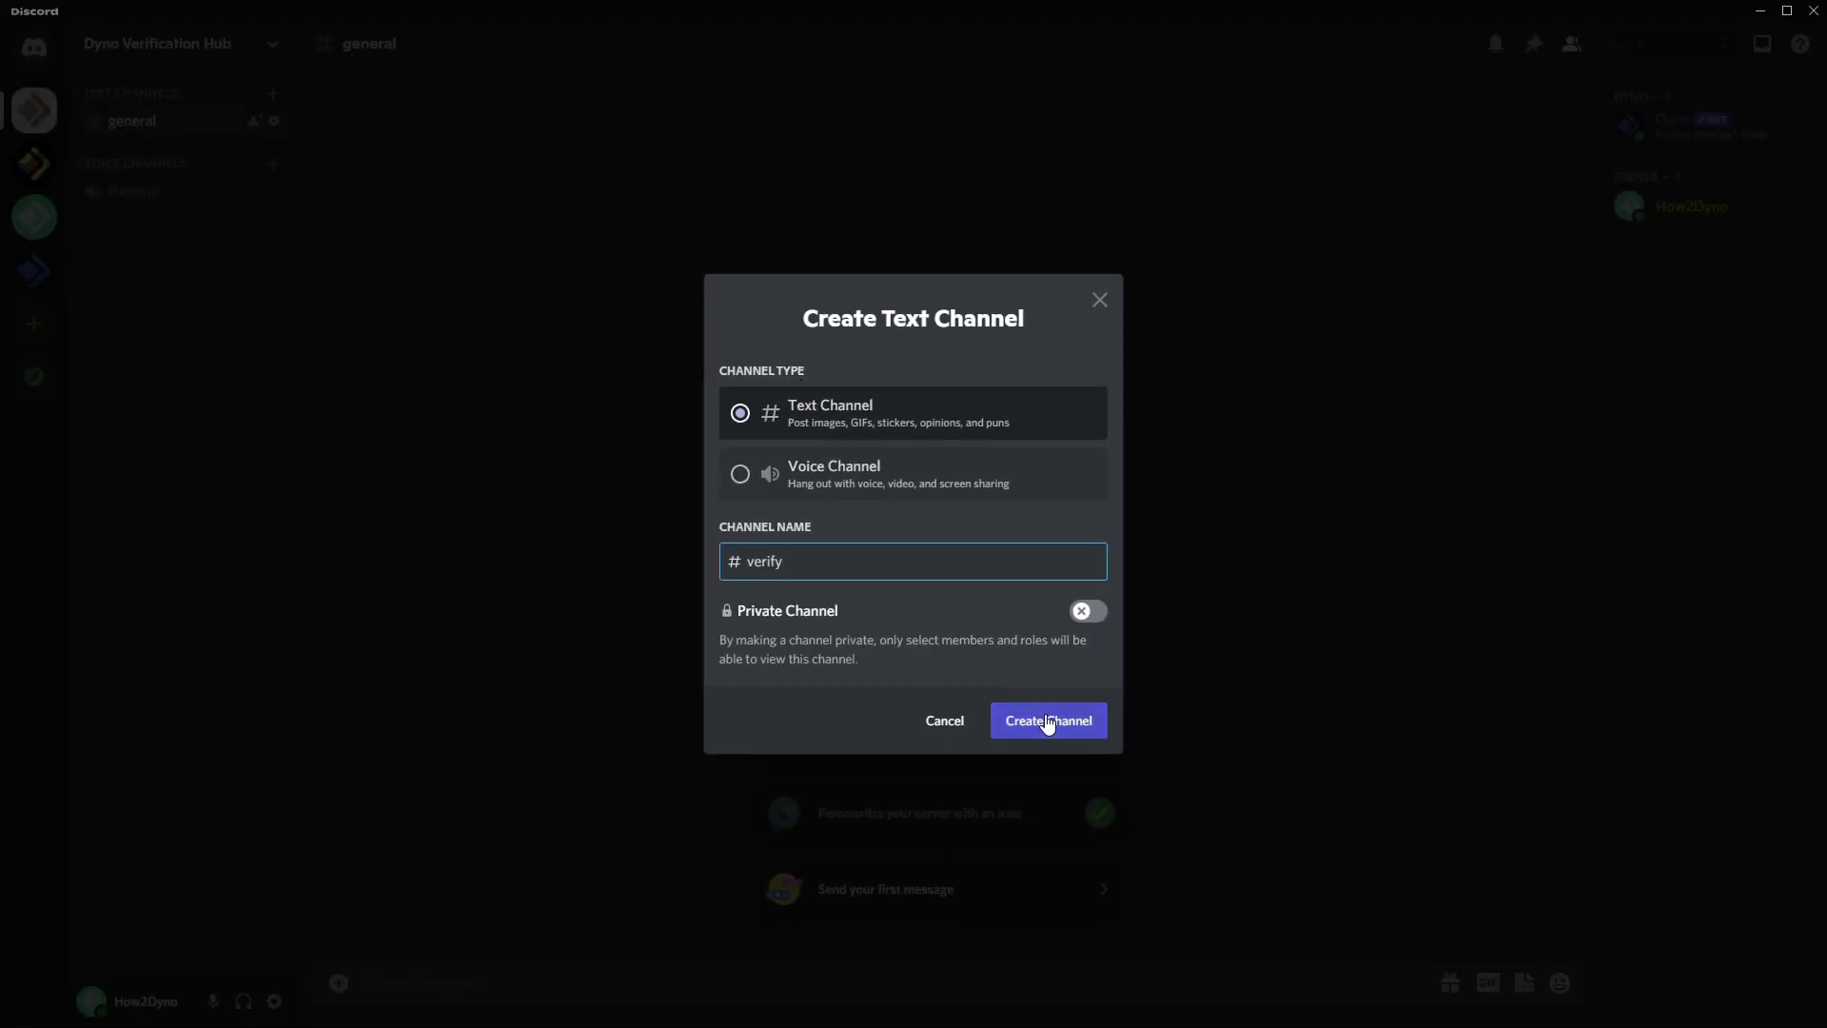
click(1048, 722)
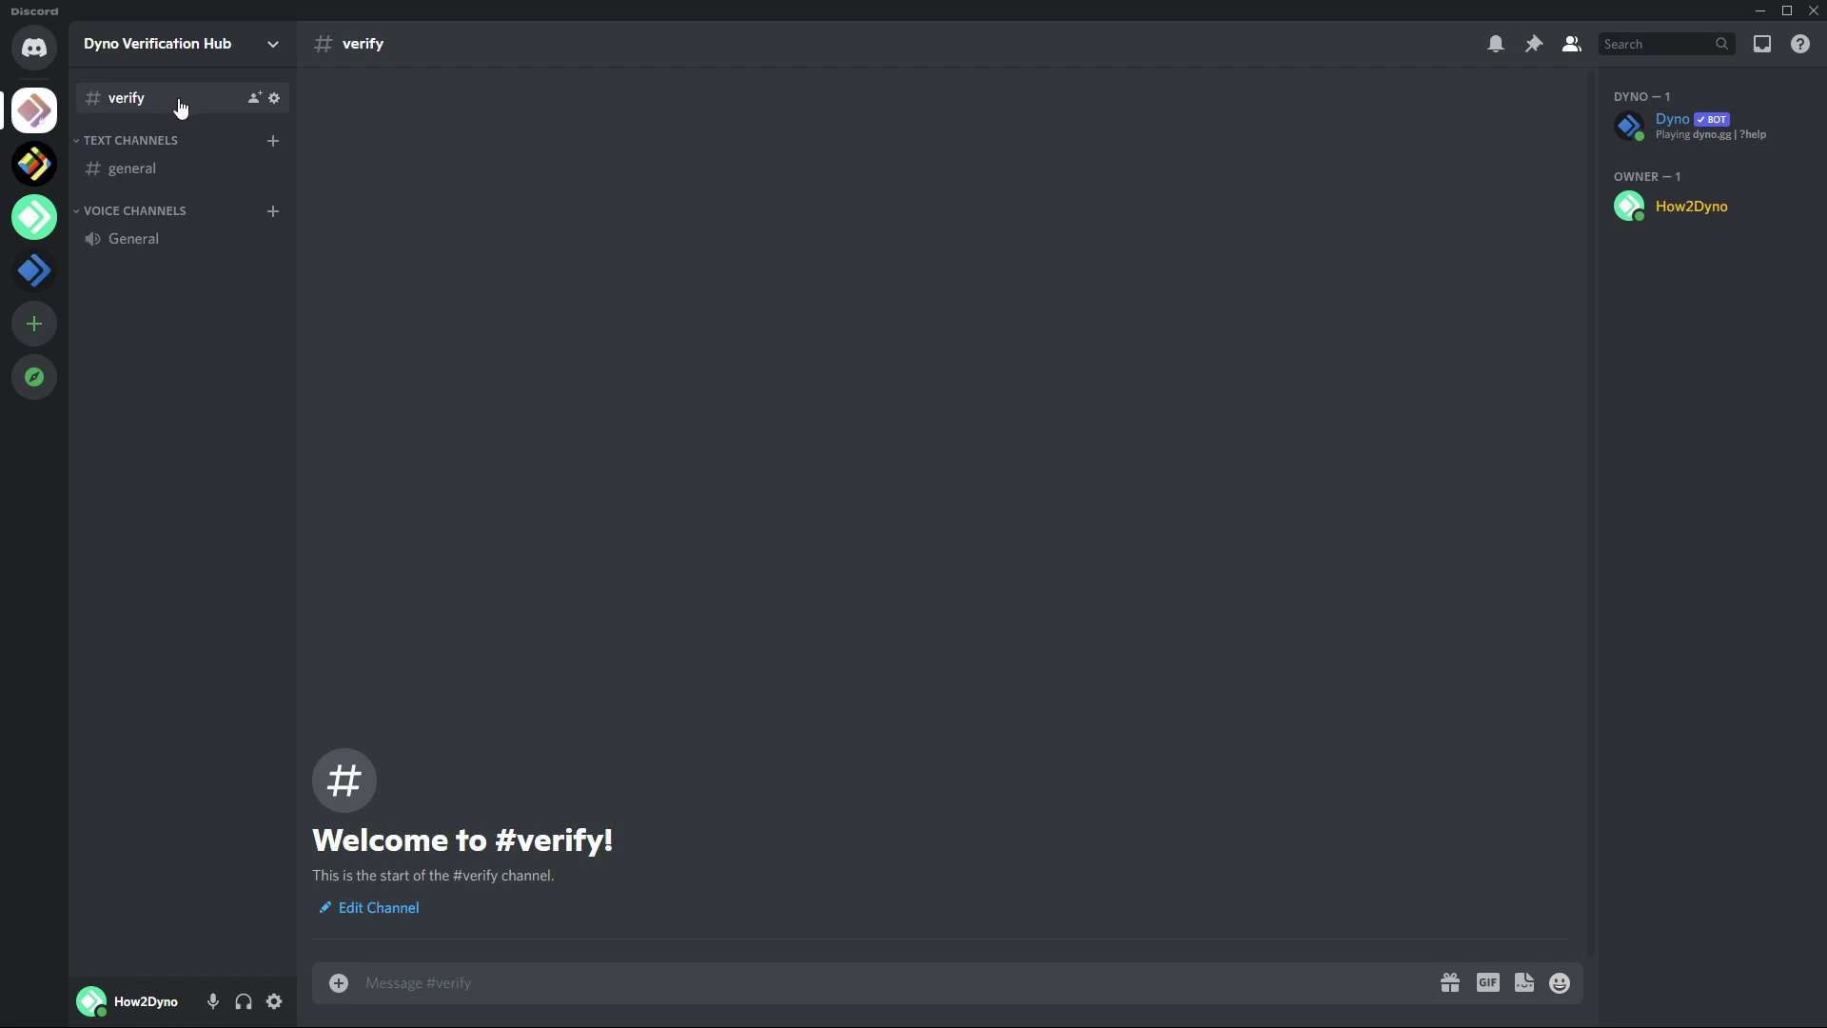
click(274, 98)
click(533, 149)
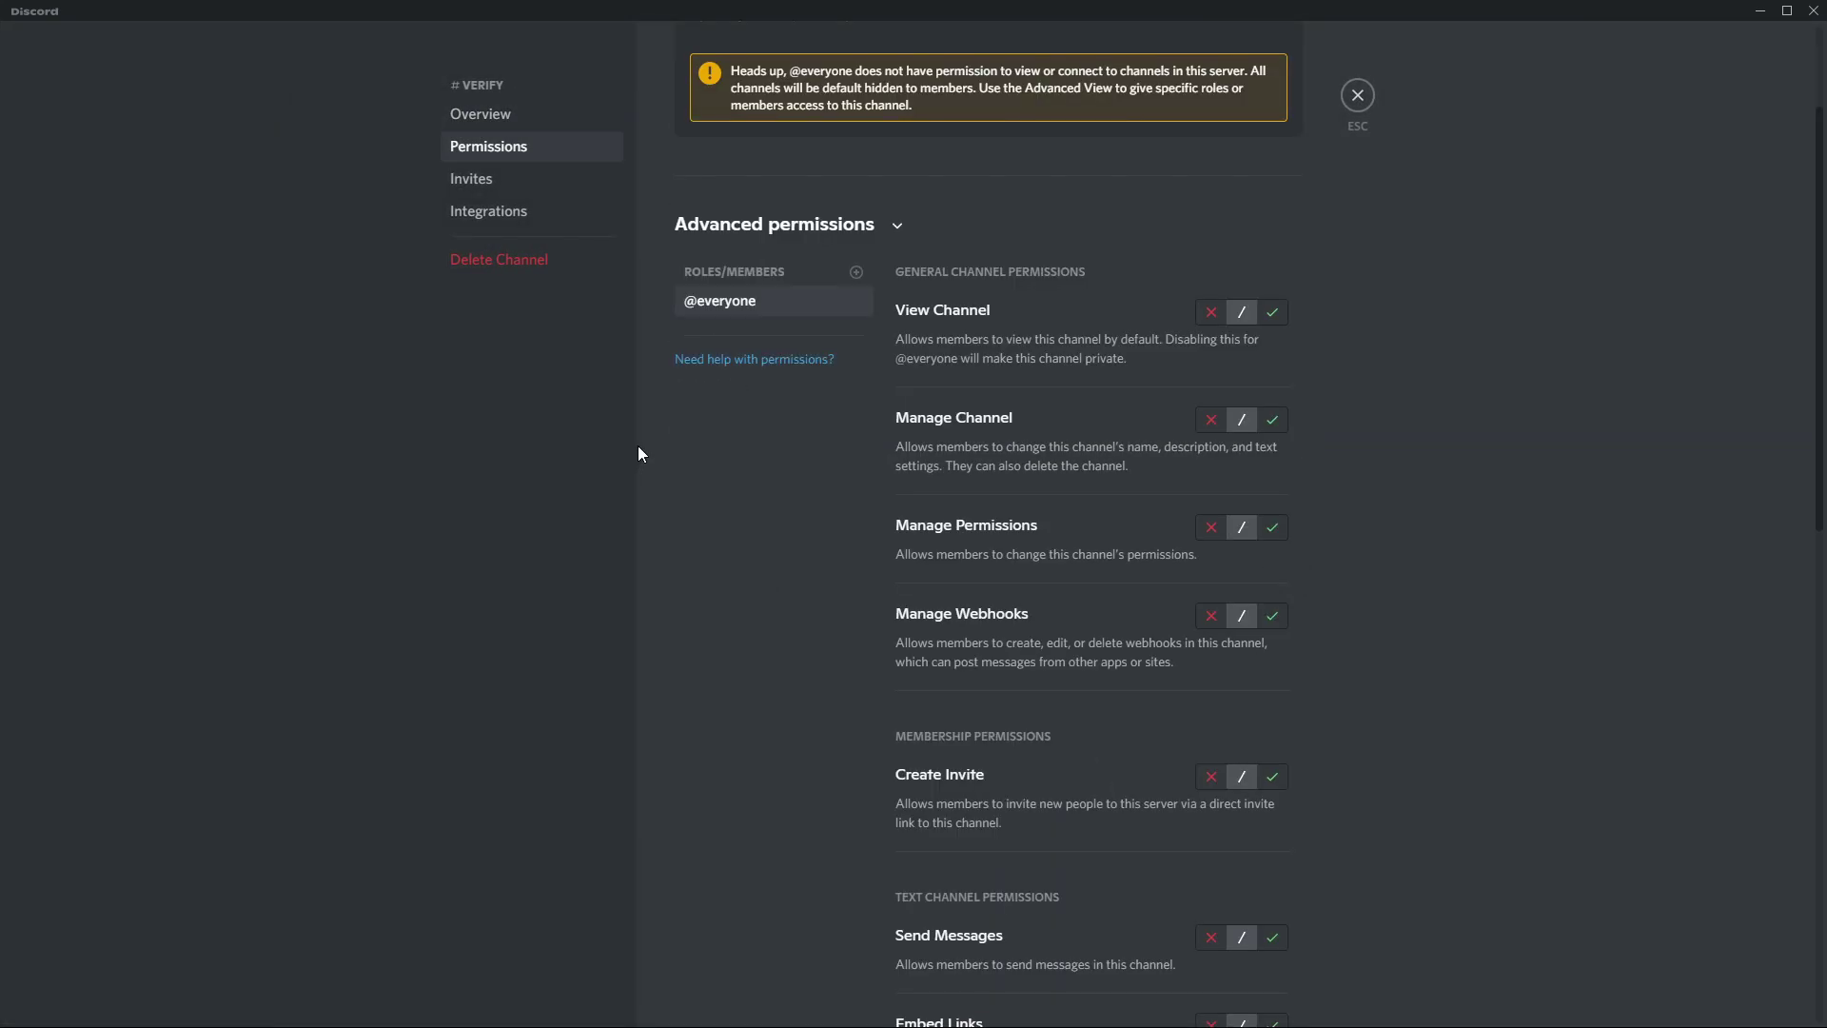
click(1273, 312)
click(1266, 985)
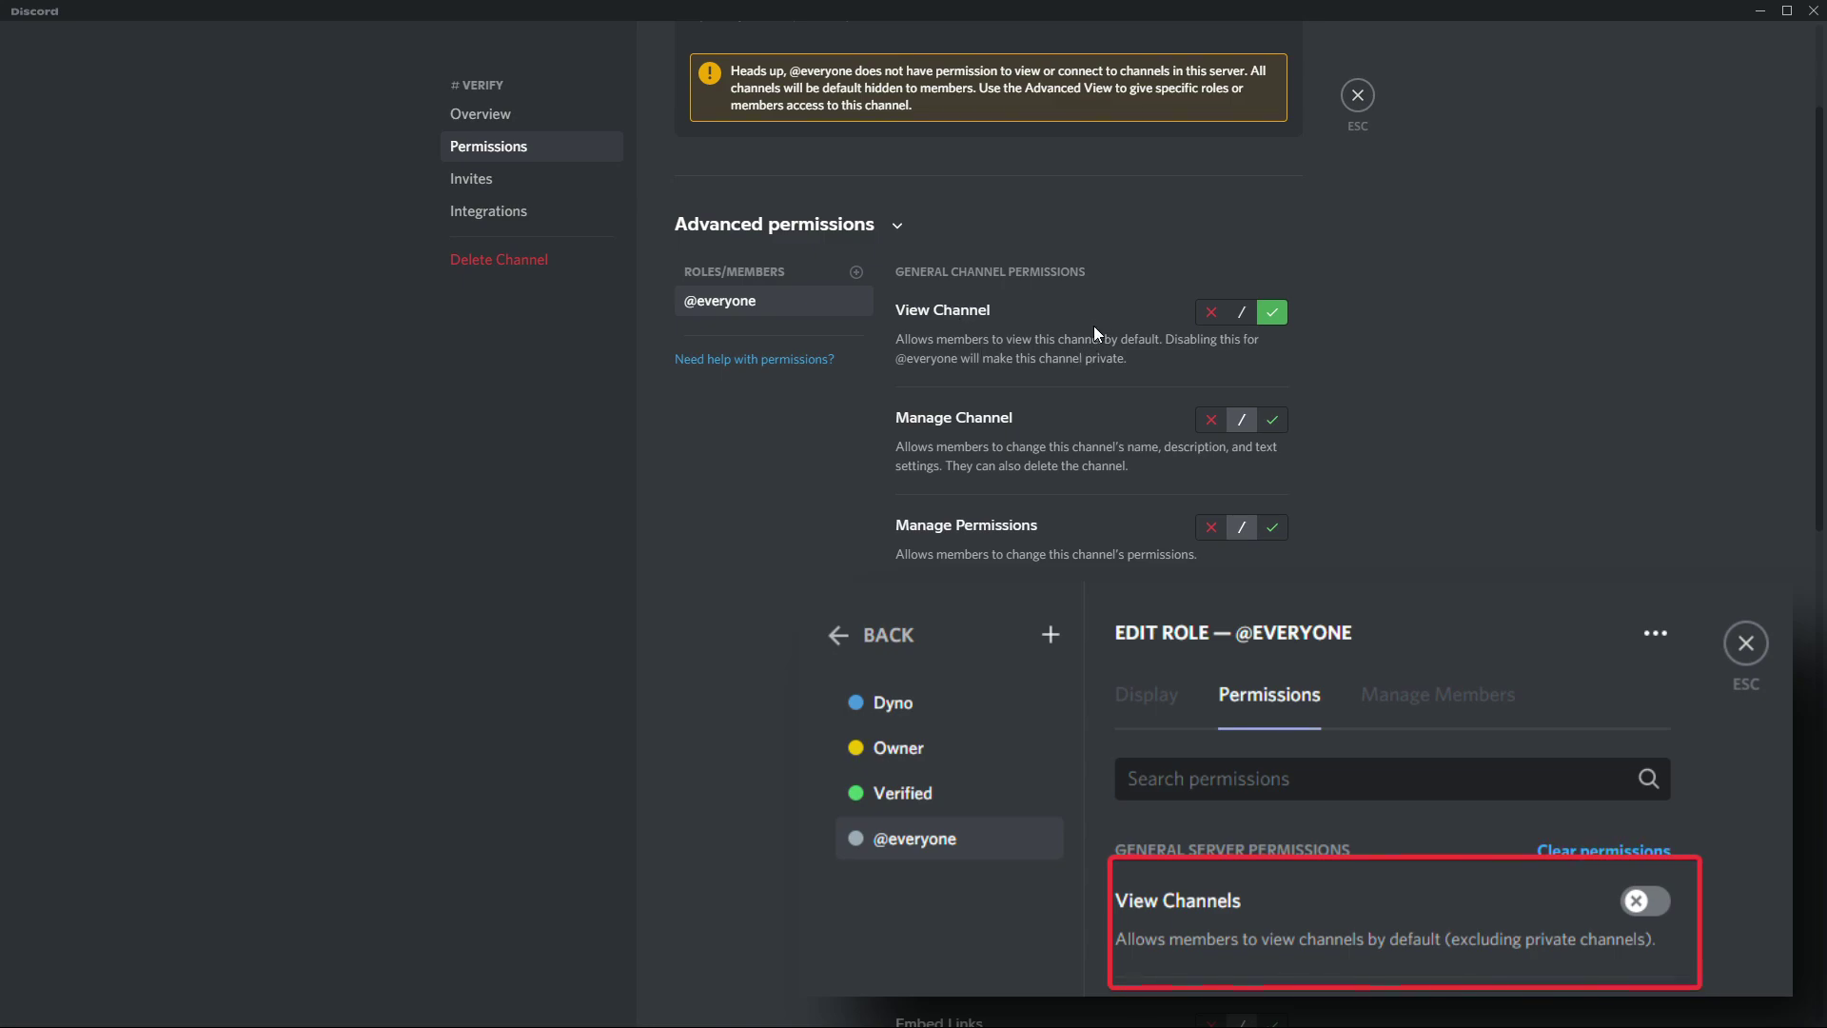
Add the Verified role to #verify with View Channel denied, save, and close settings.
click(857, 275)
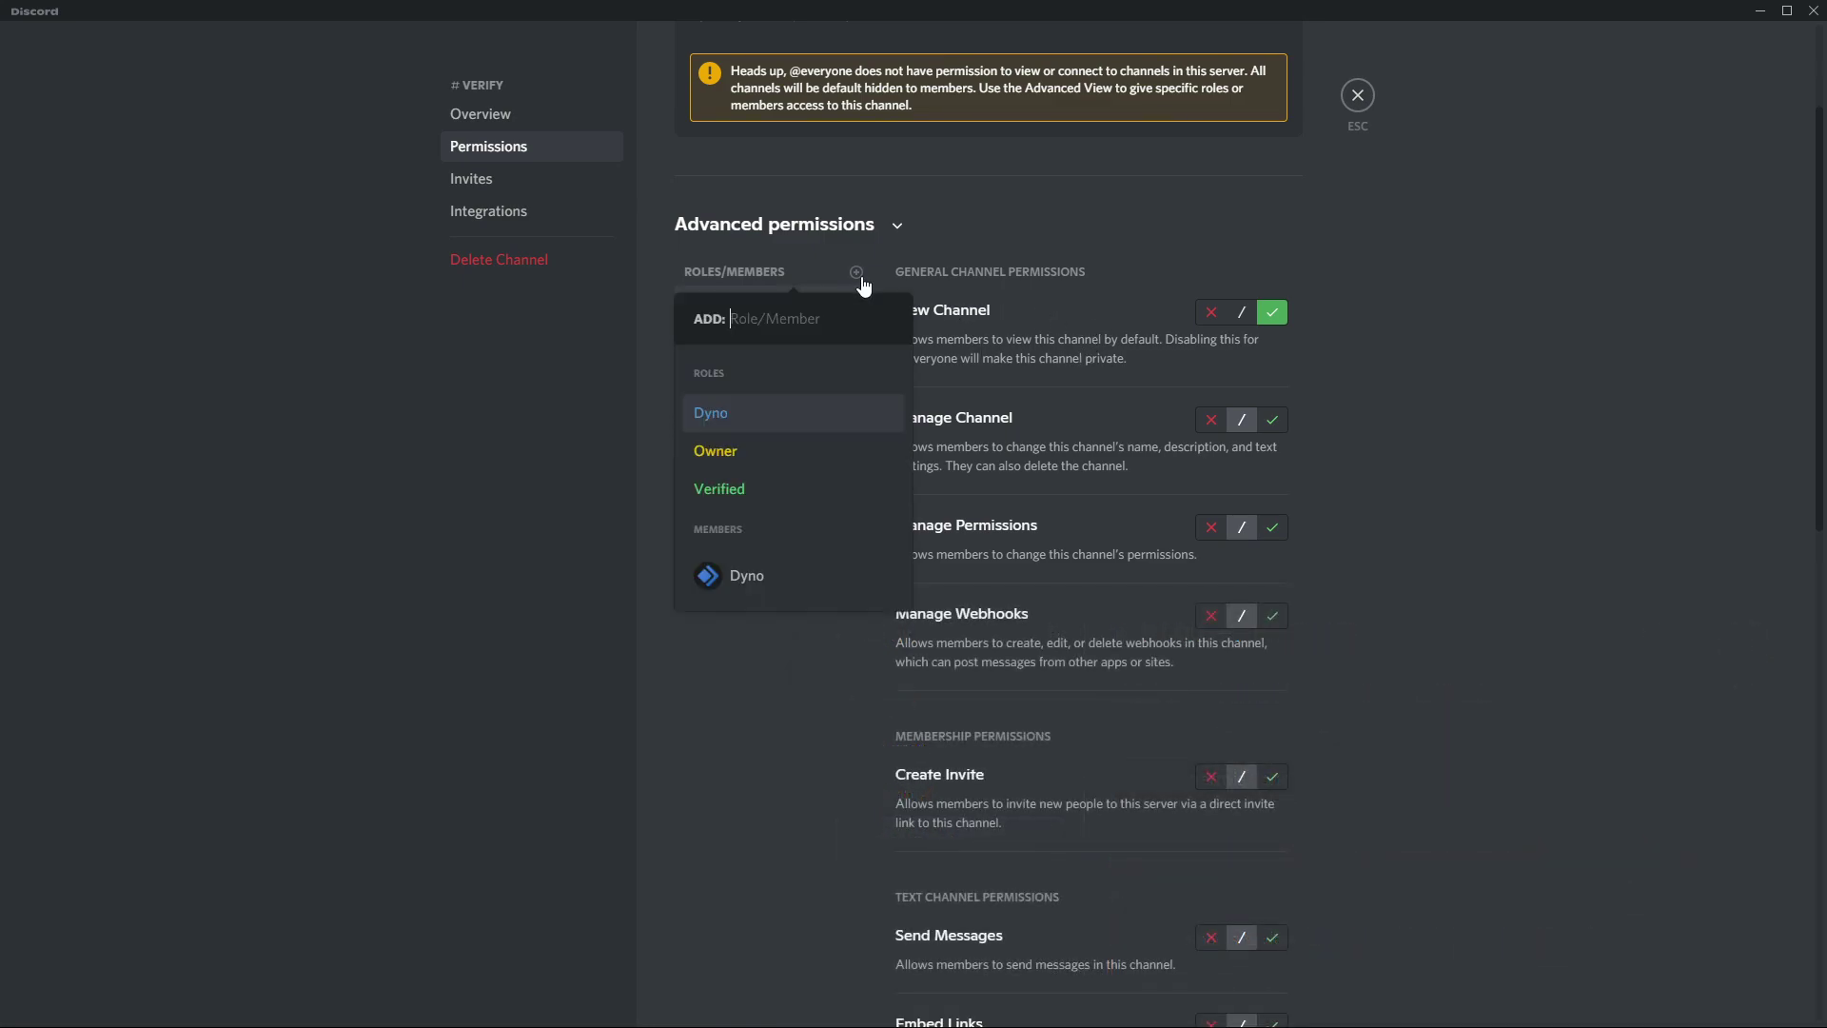
click(830, 502)
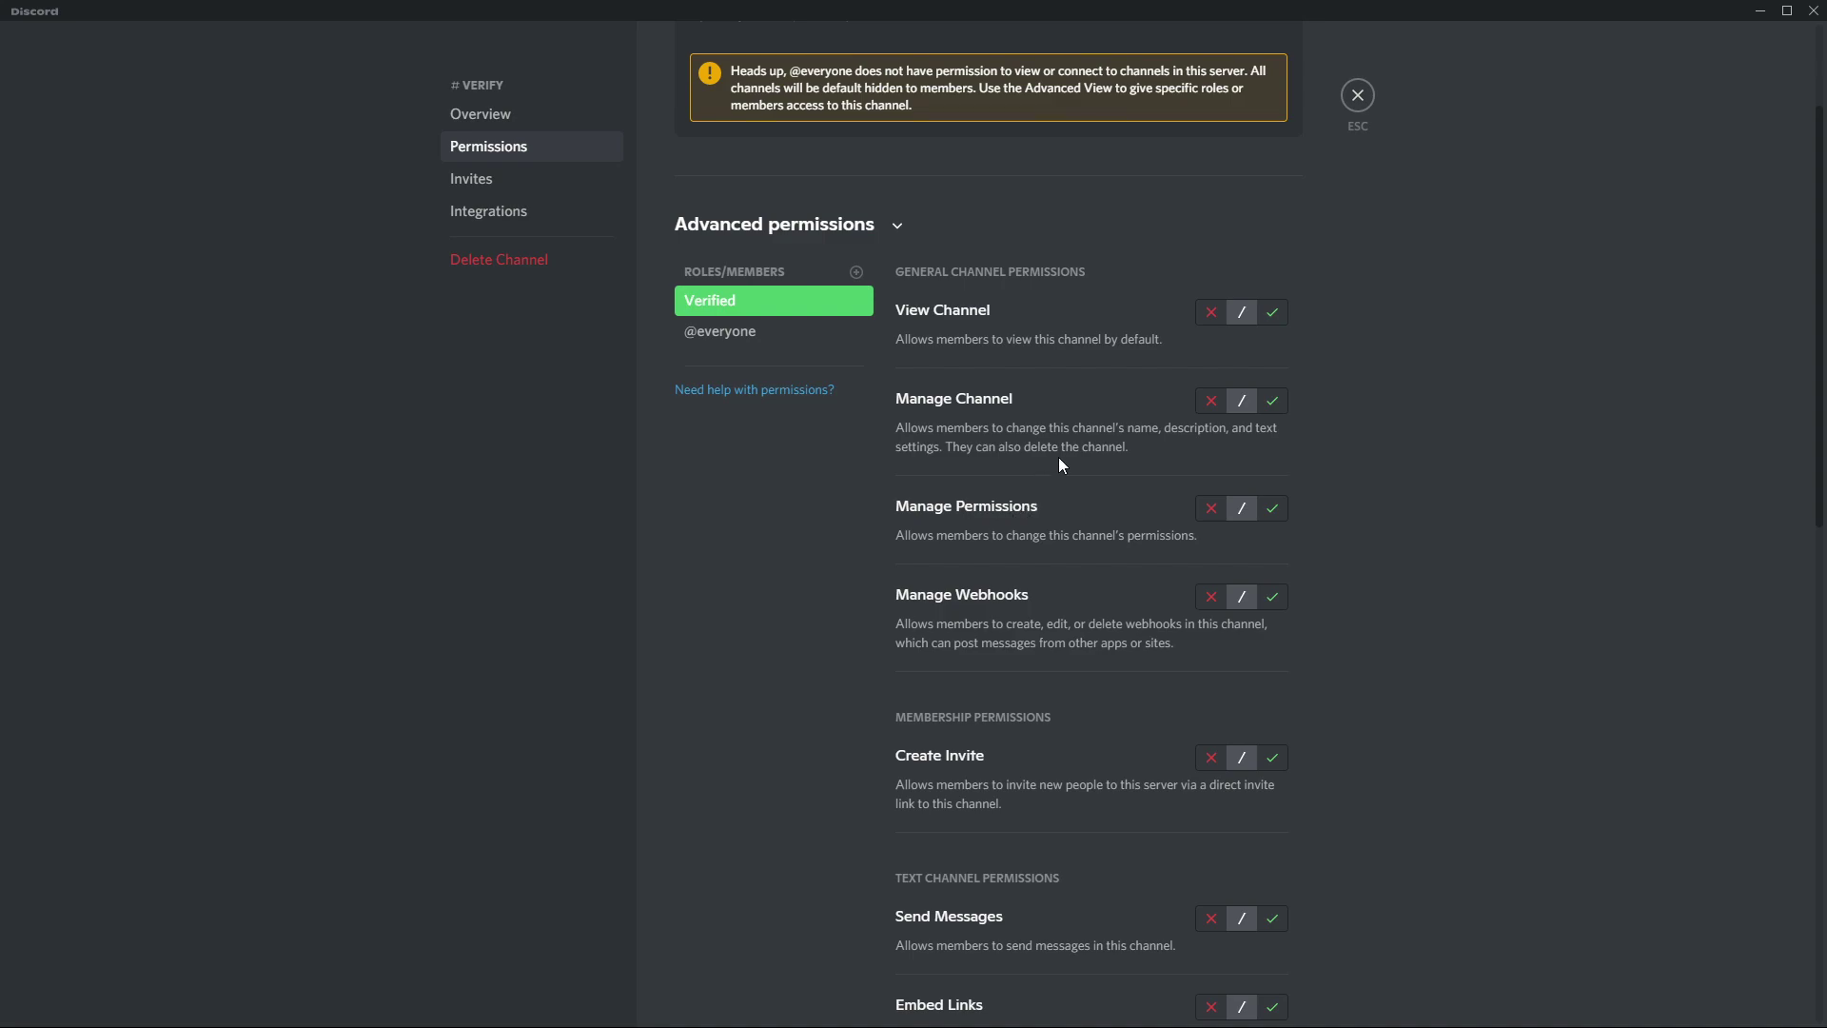
click(1212, 312)
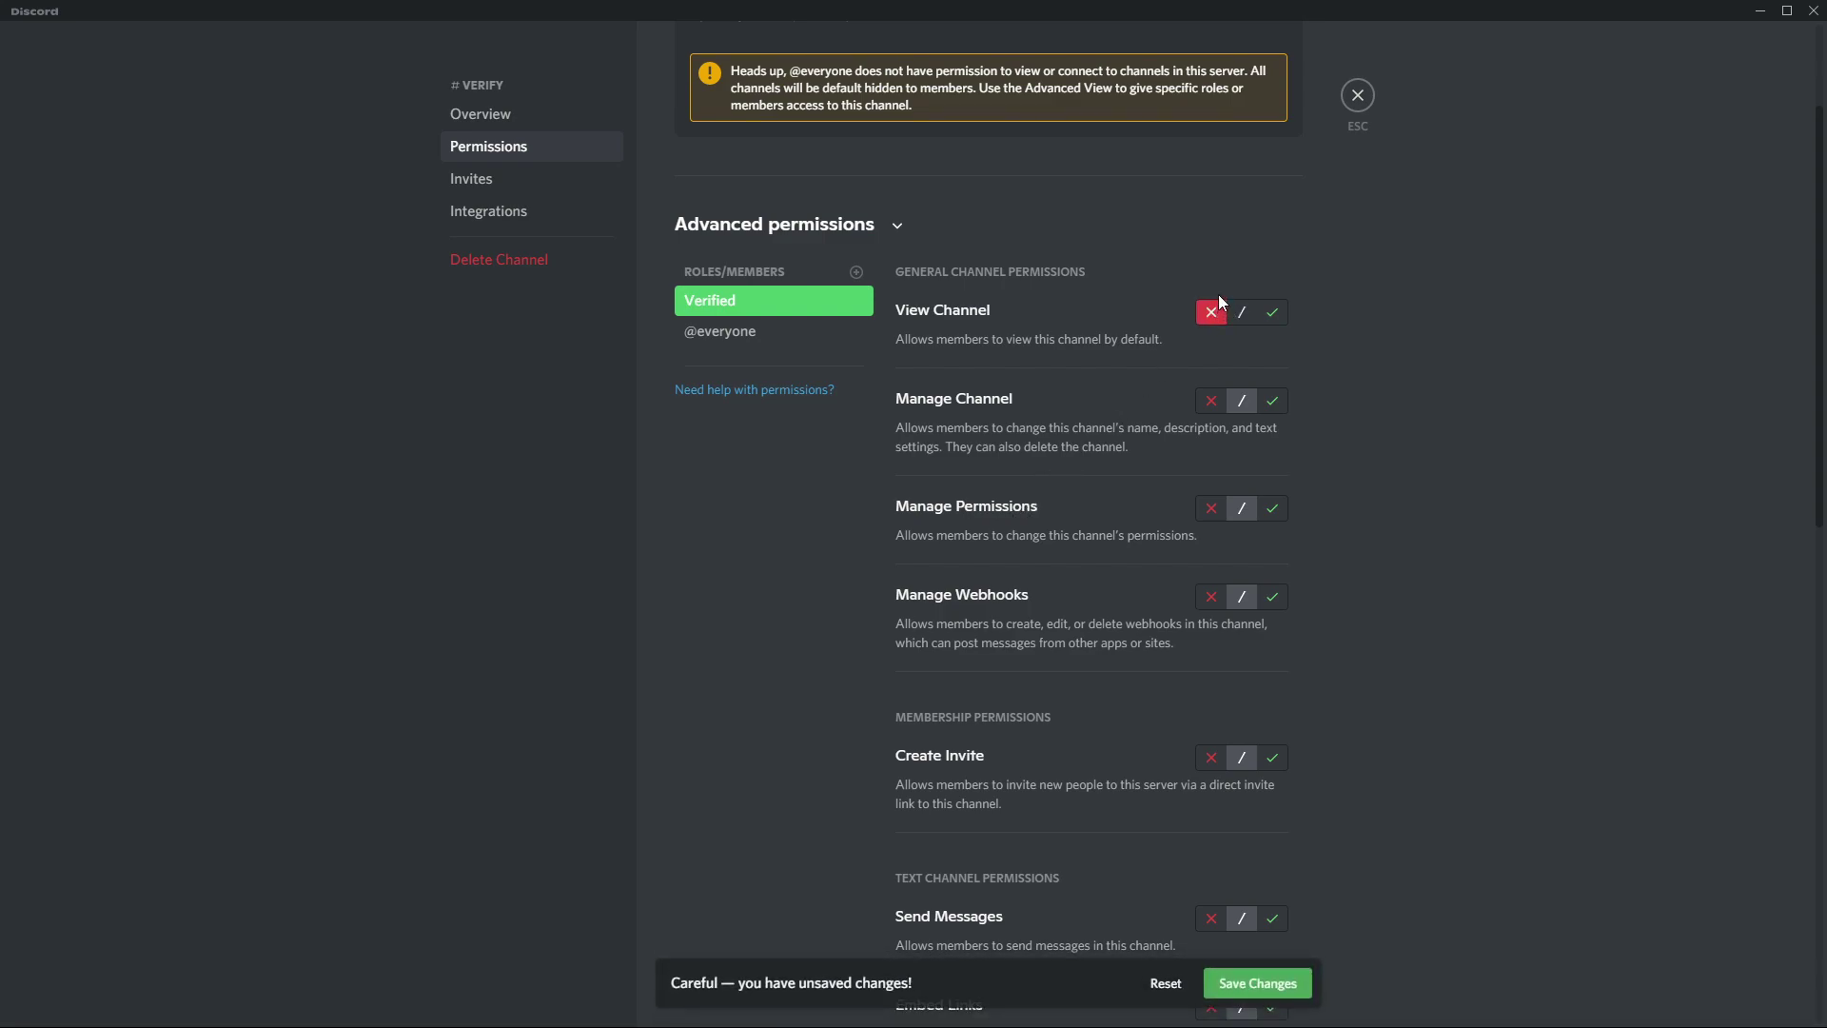
click(1261, 983)
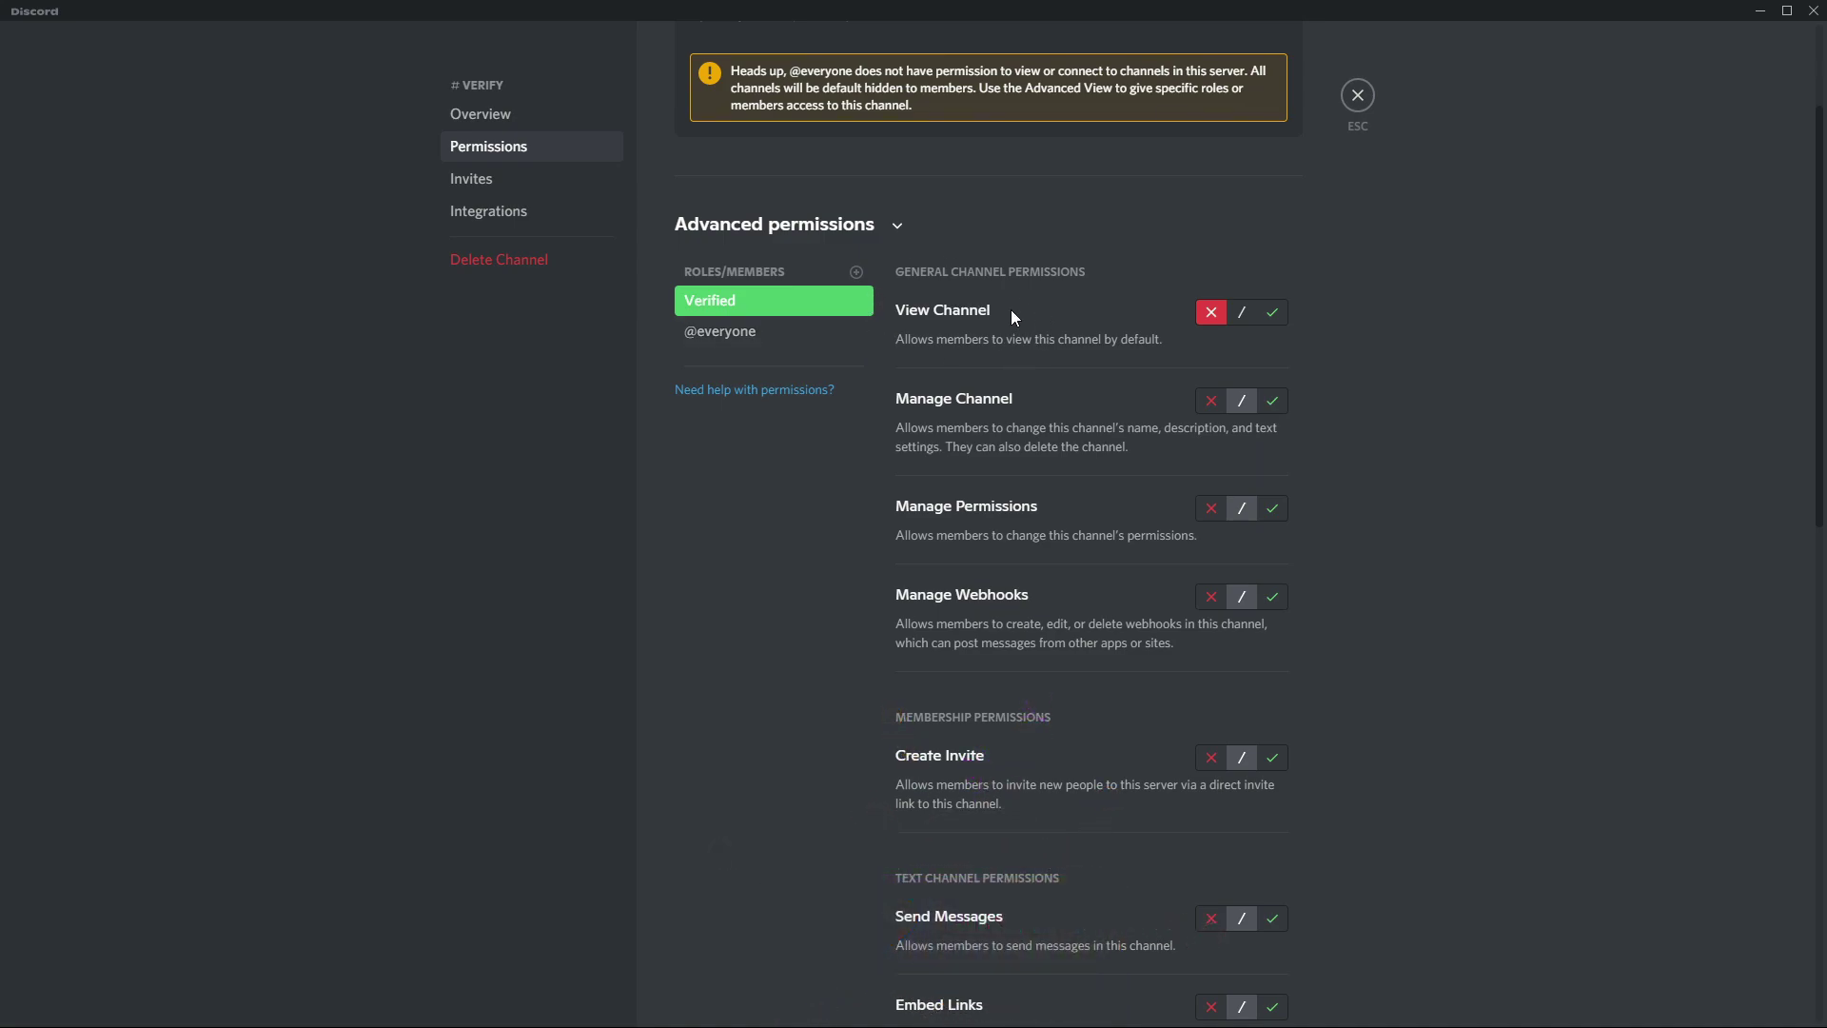
click(1346, 107)
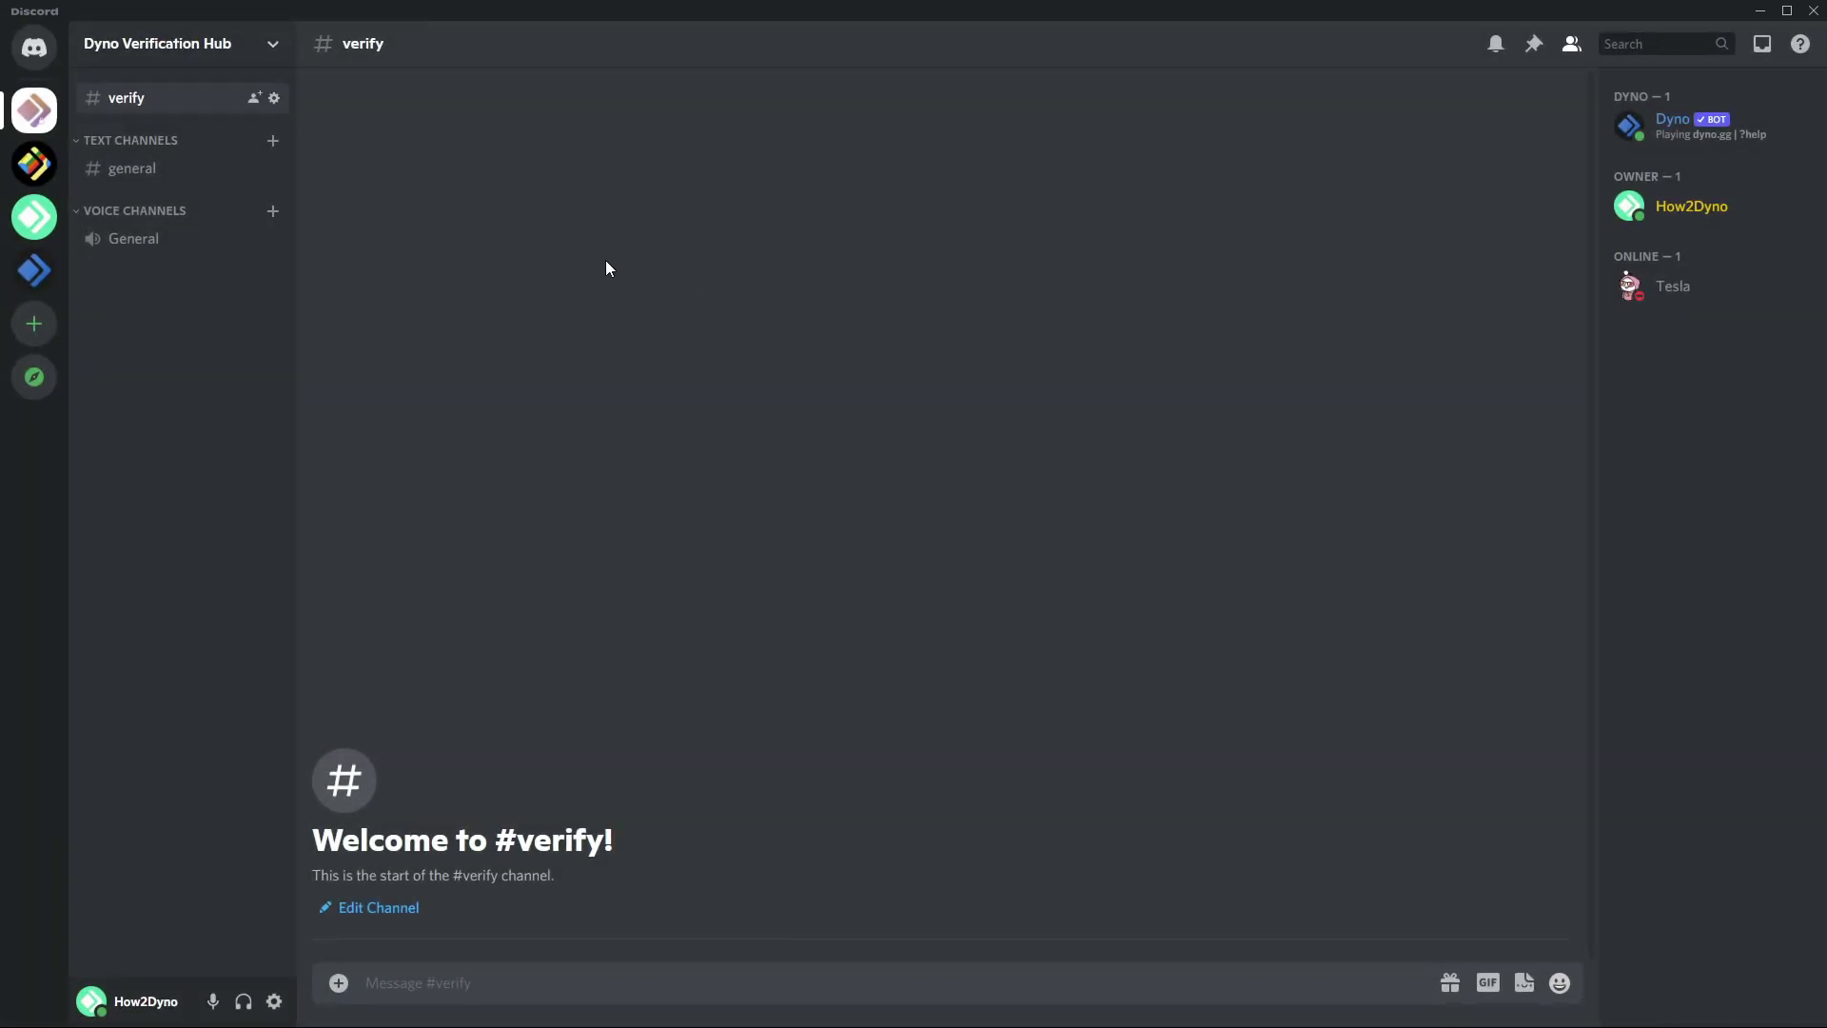
Add Verified to the Text Channels category permissions with View Channels allowed, and save.
right_click(168, 145)
mouse_move(210, 220)
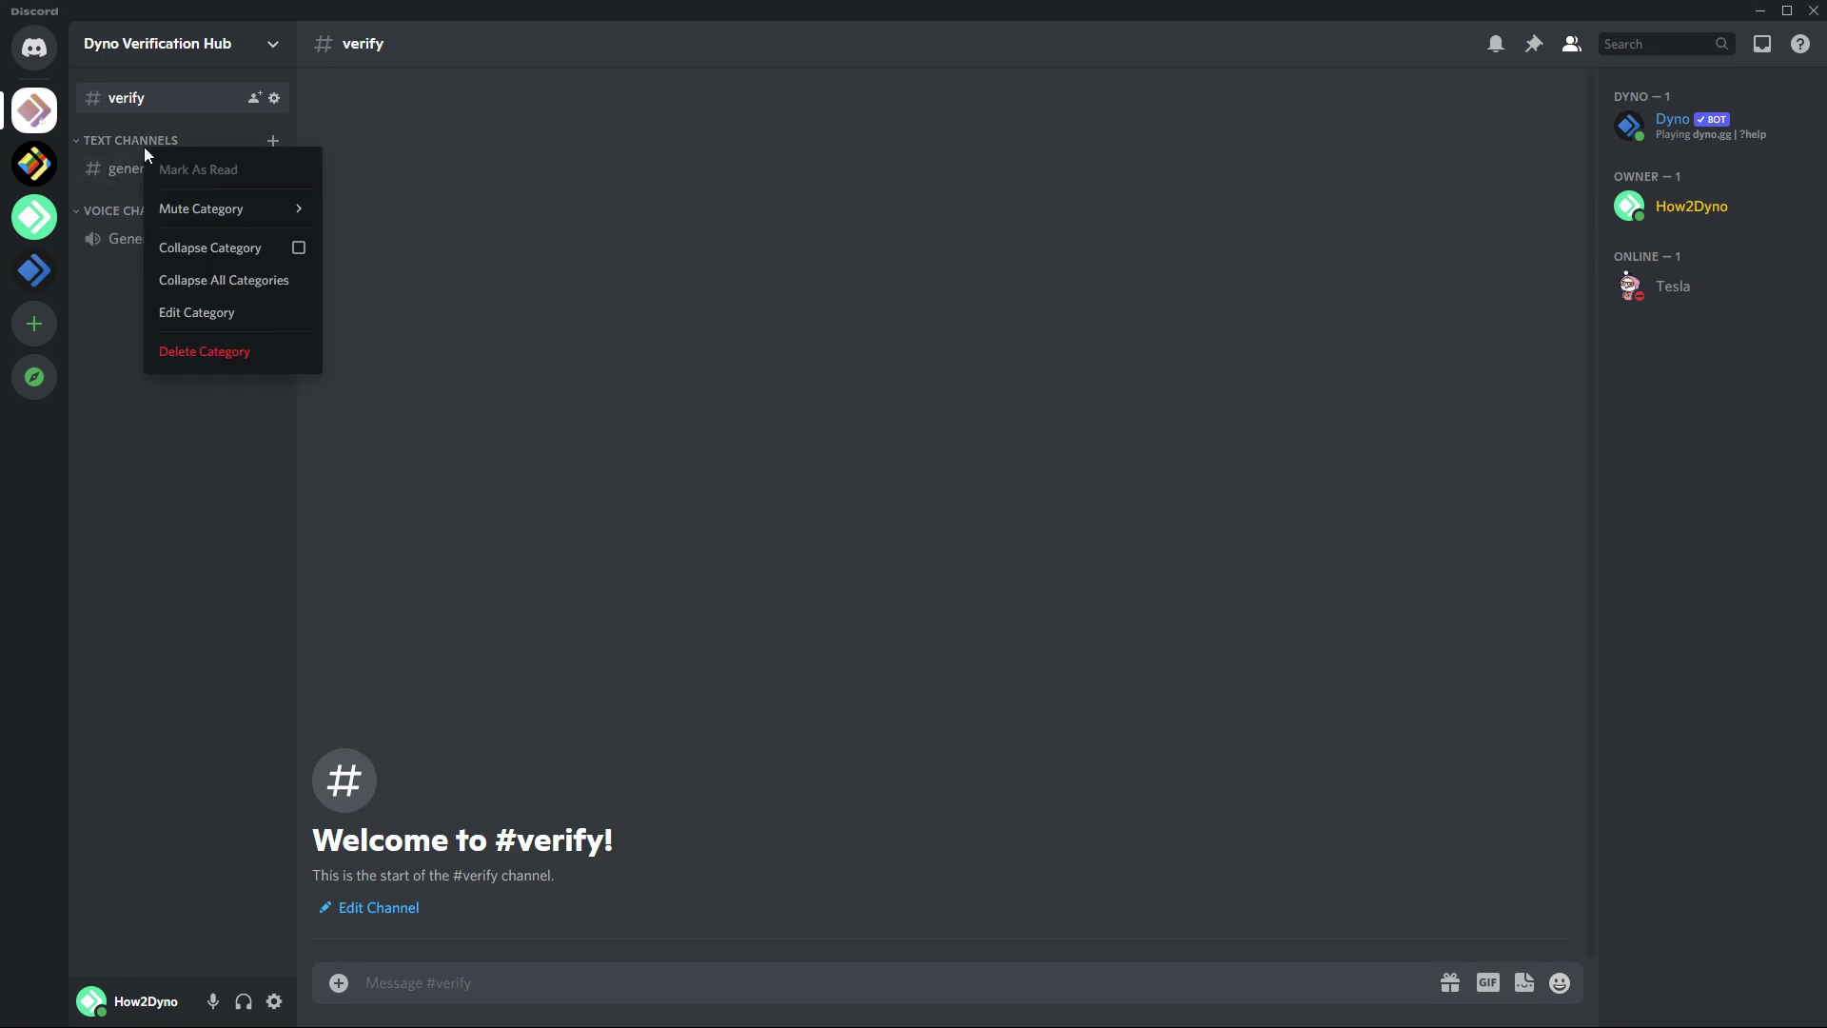
click(214, 314)
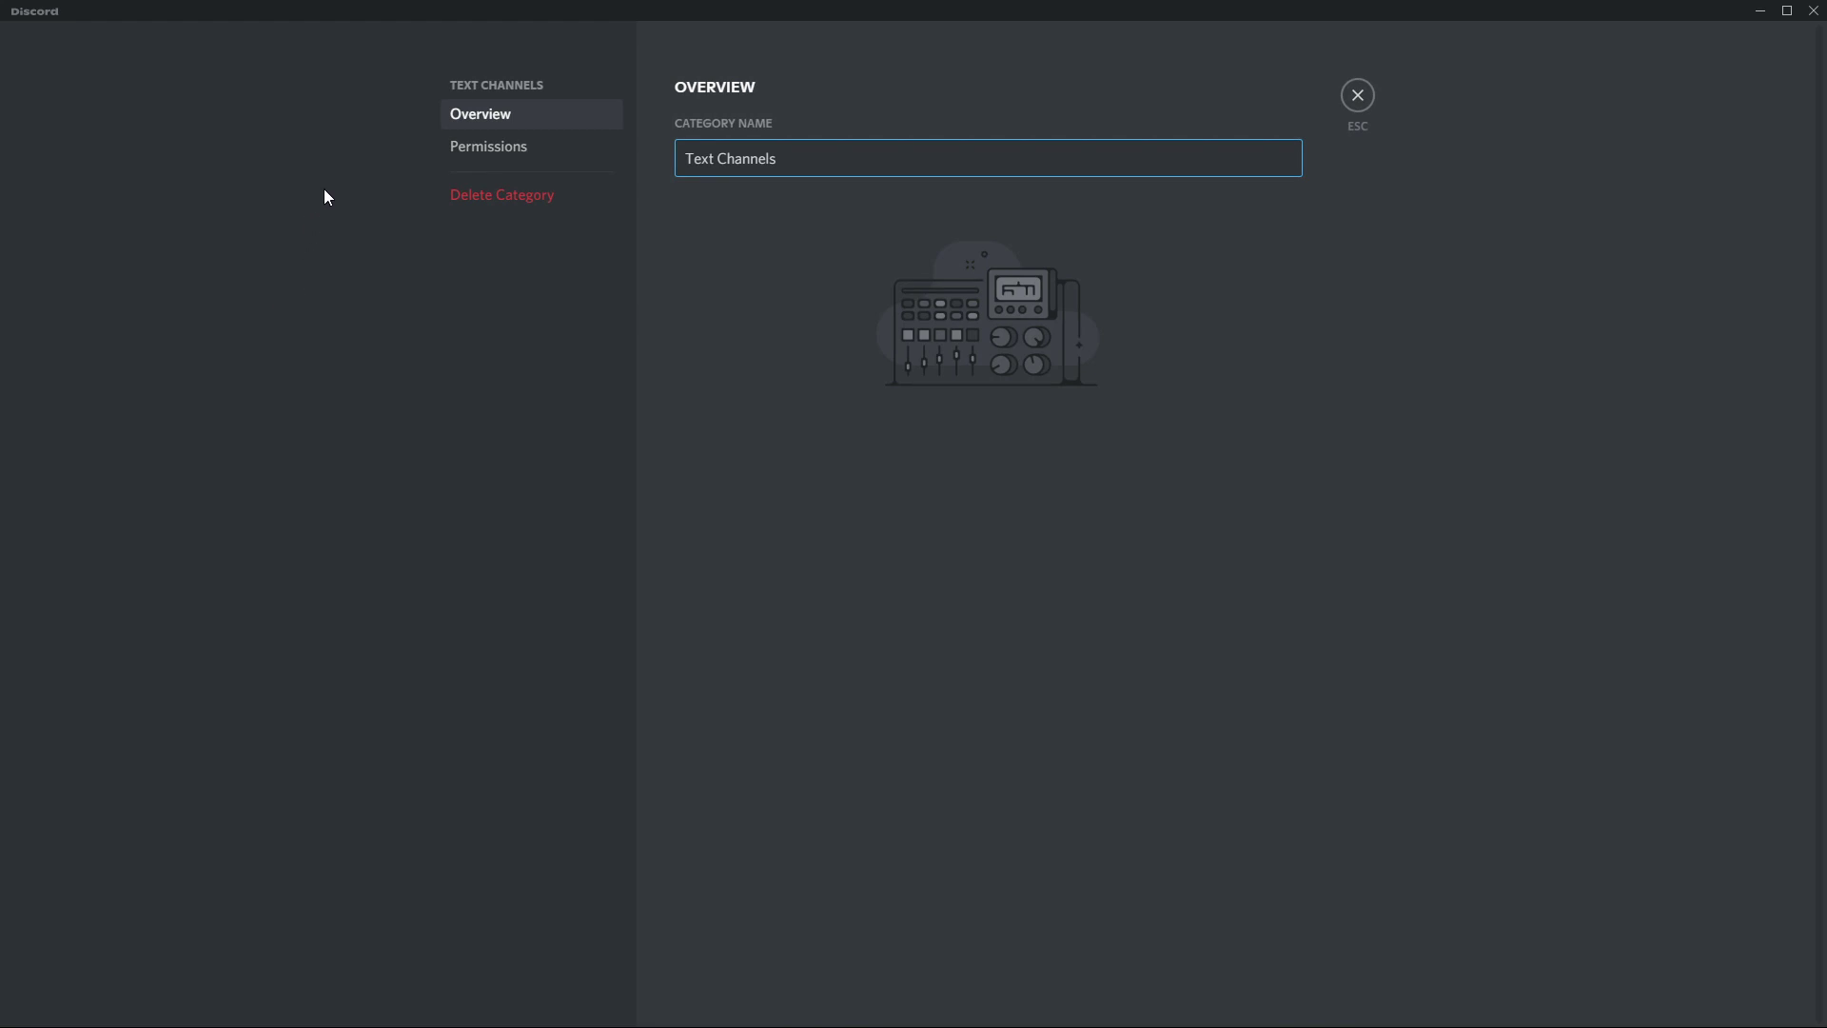
click(471, 146)
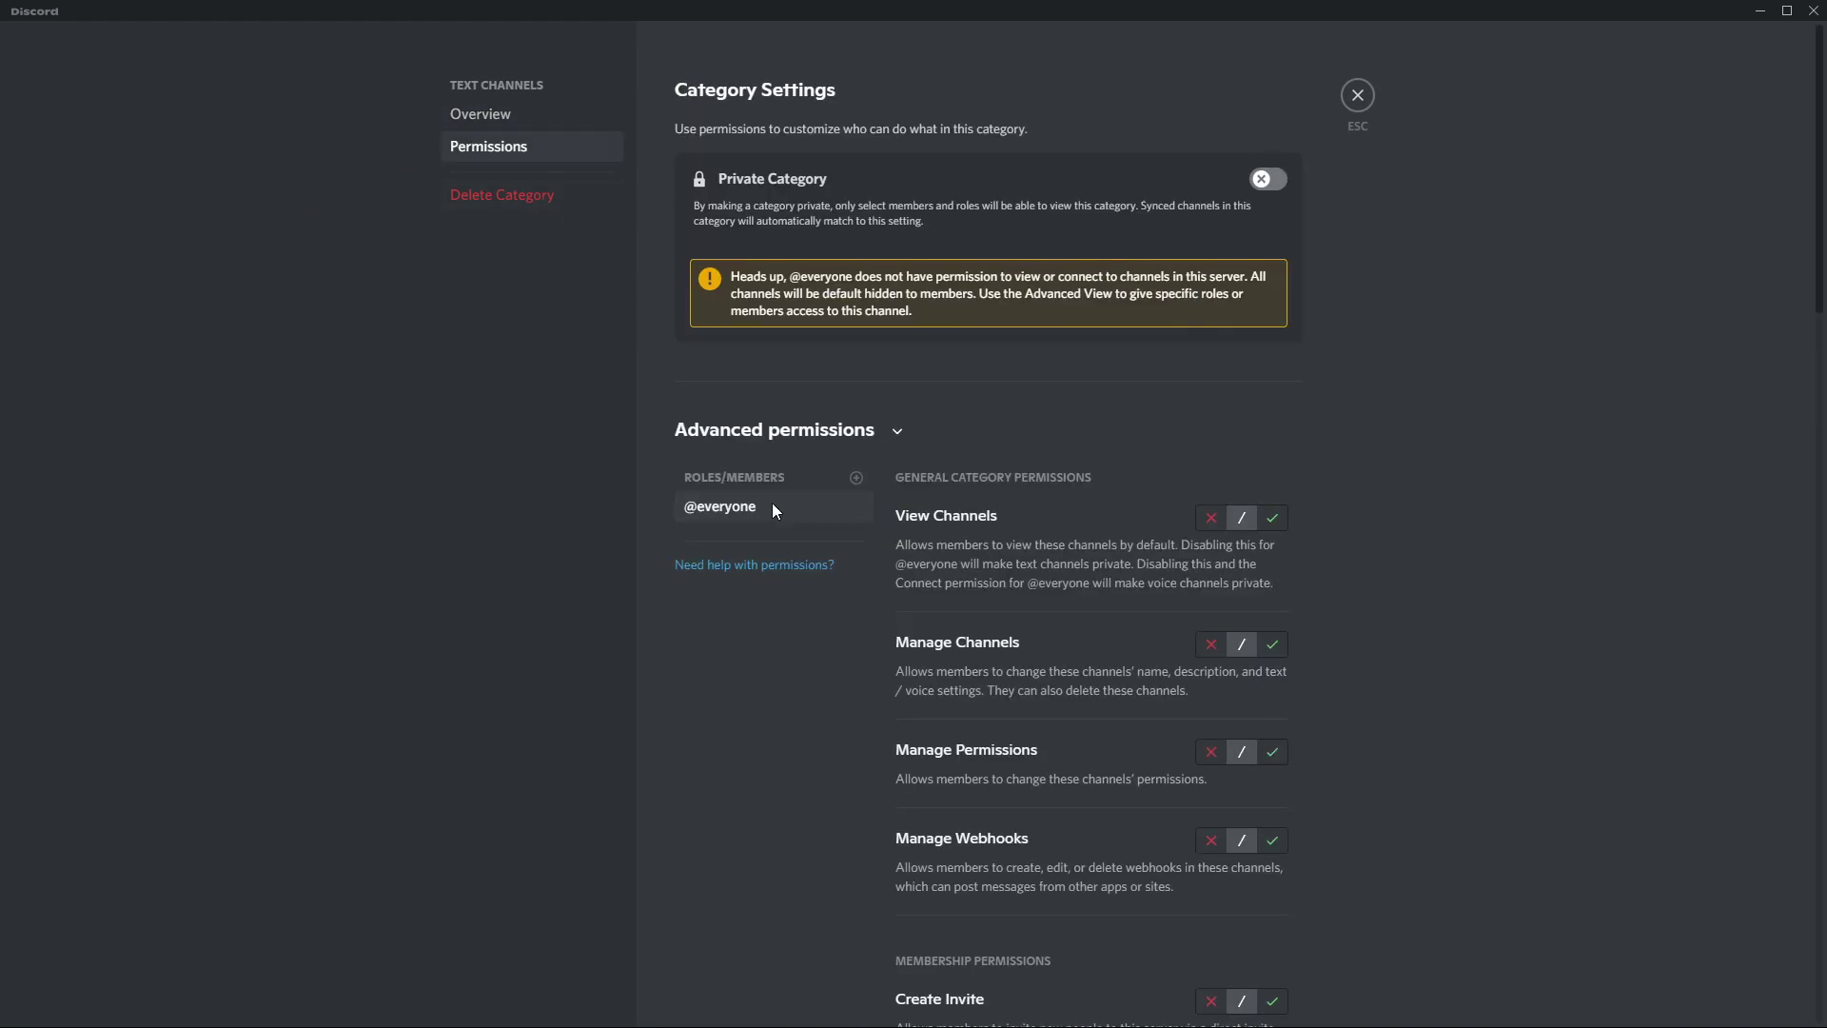
click(855, 477)
click(755, 694)
click(1268, 523)
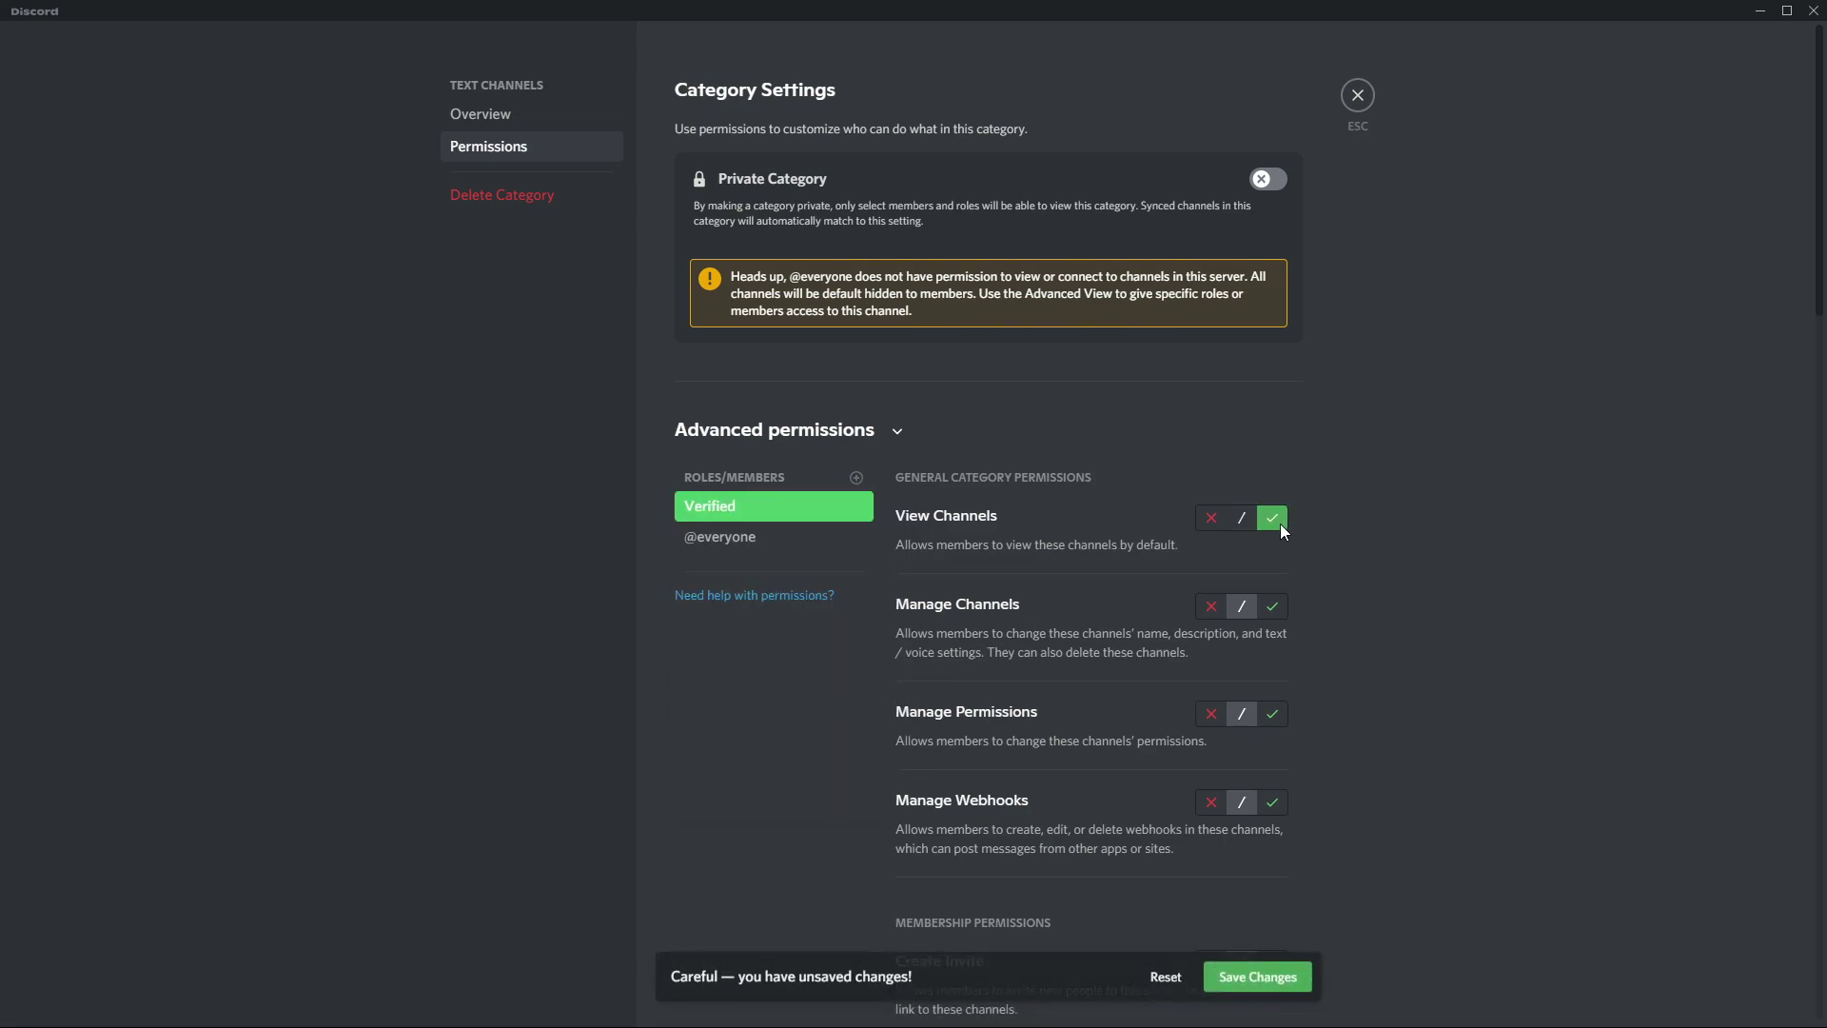
click(1261, 976)
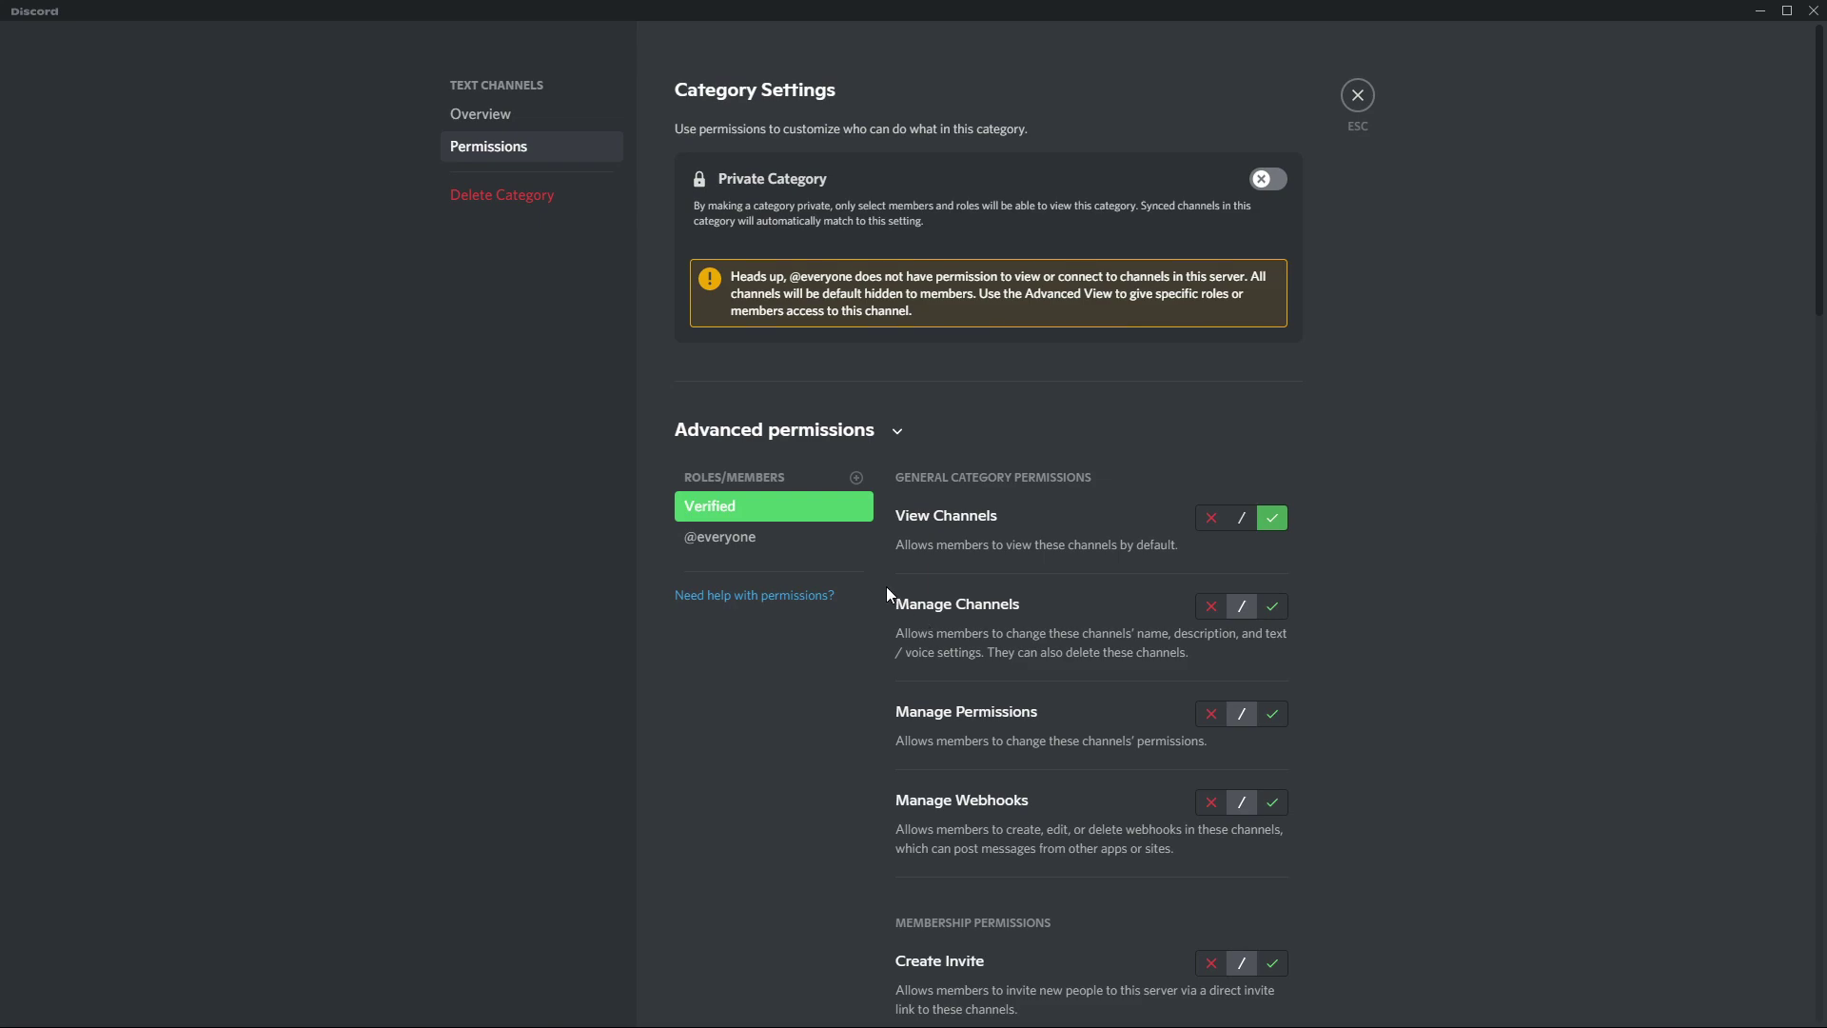
click(804, 538)
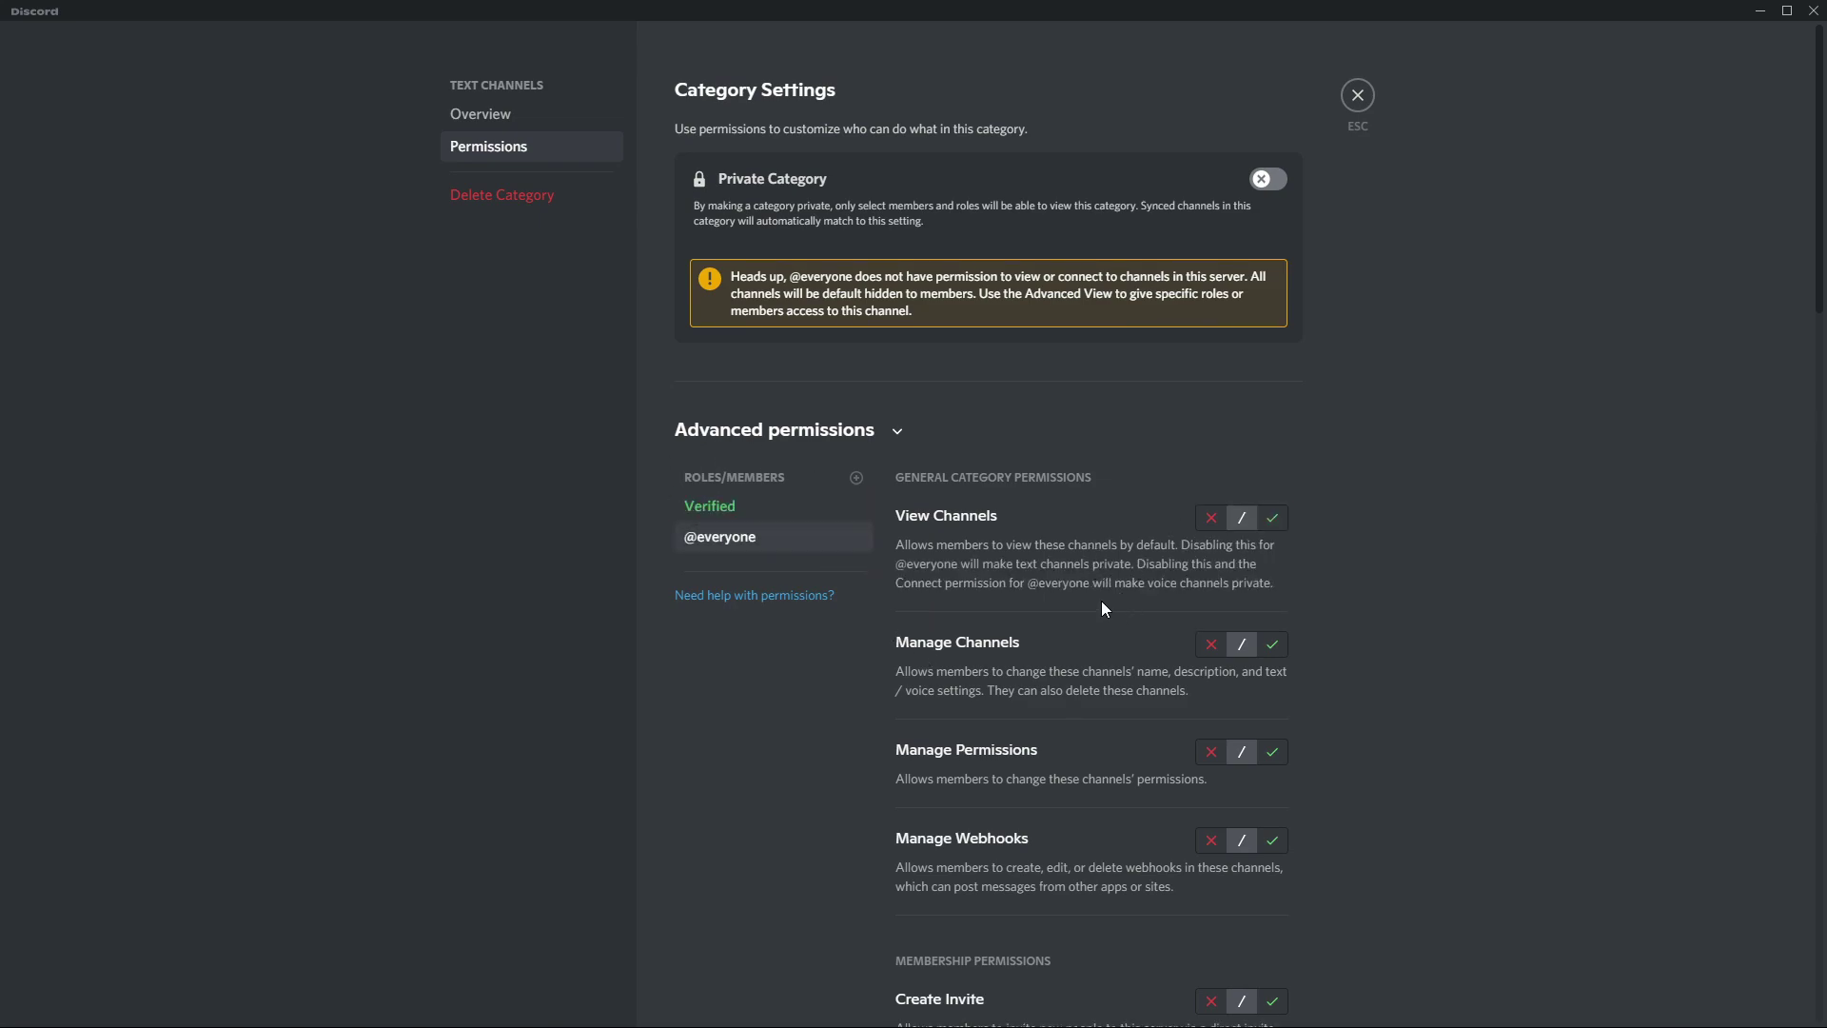
click(856, 517)
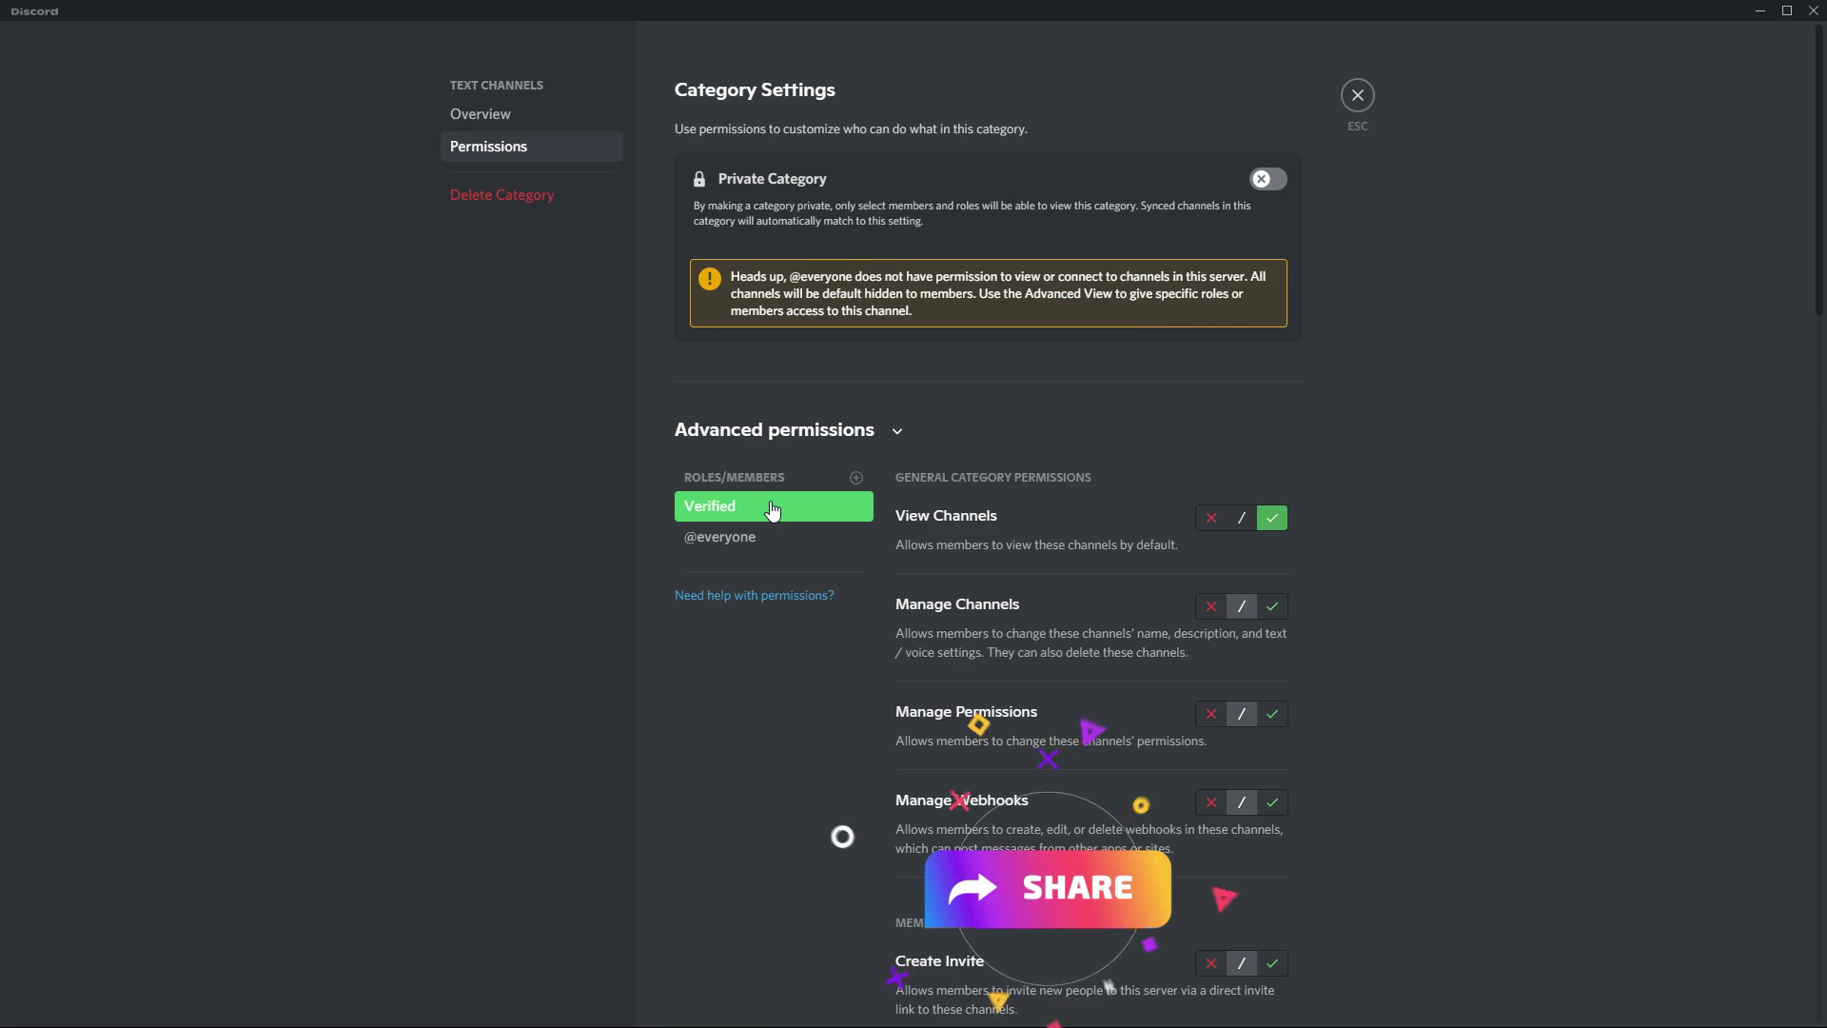
click(748, 539)
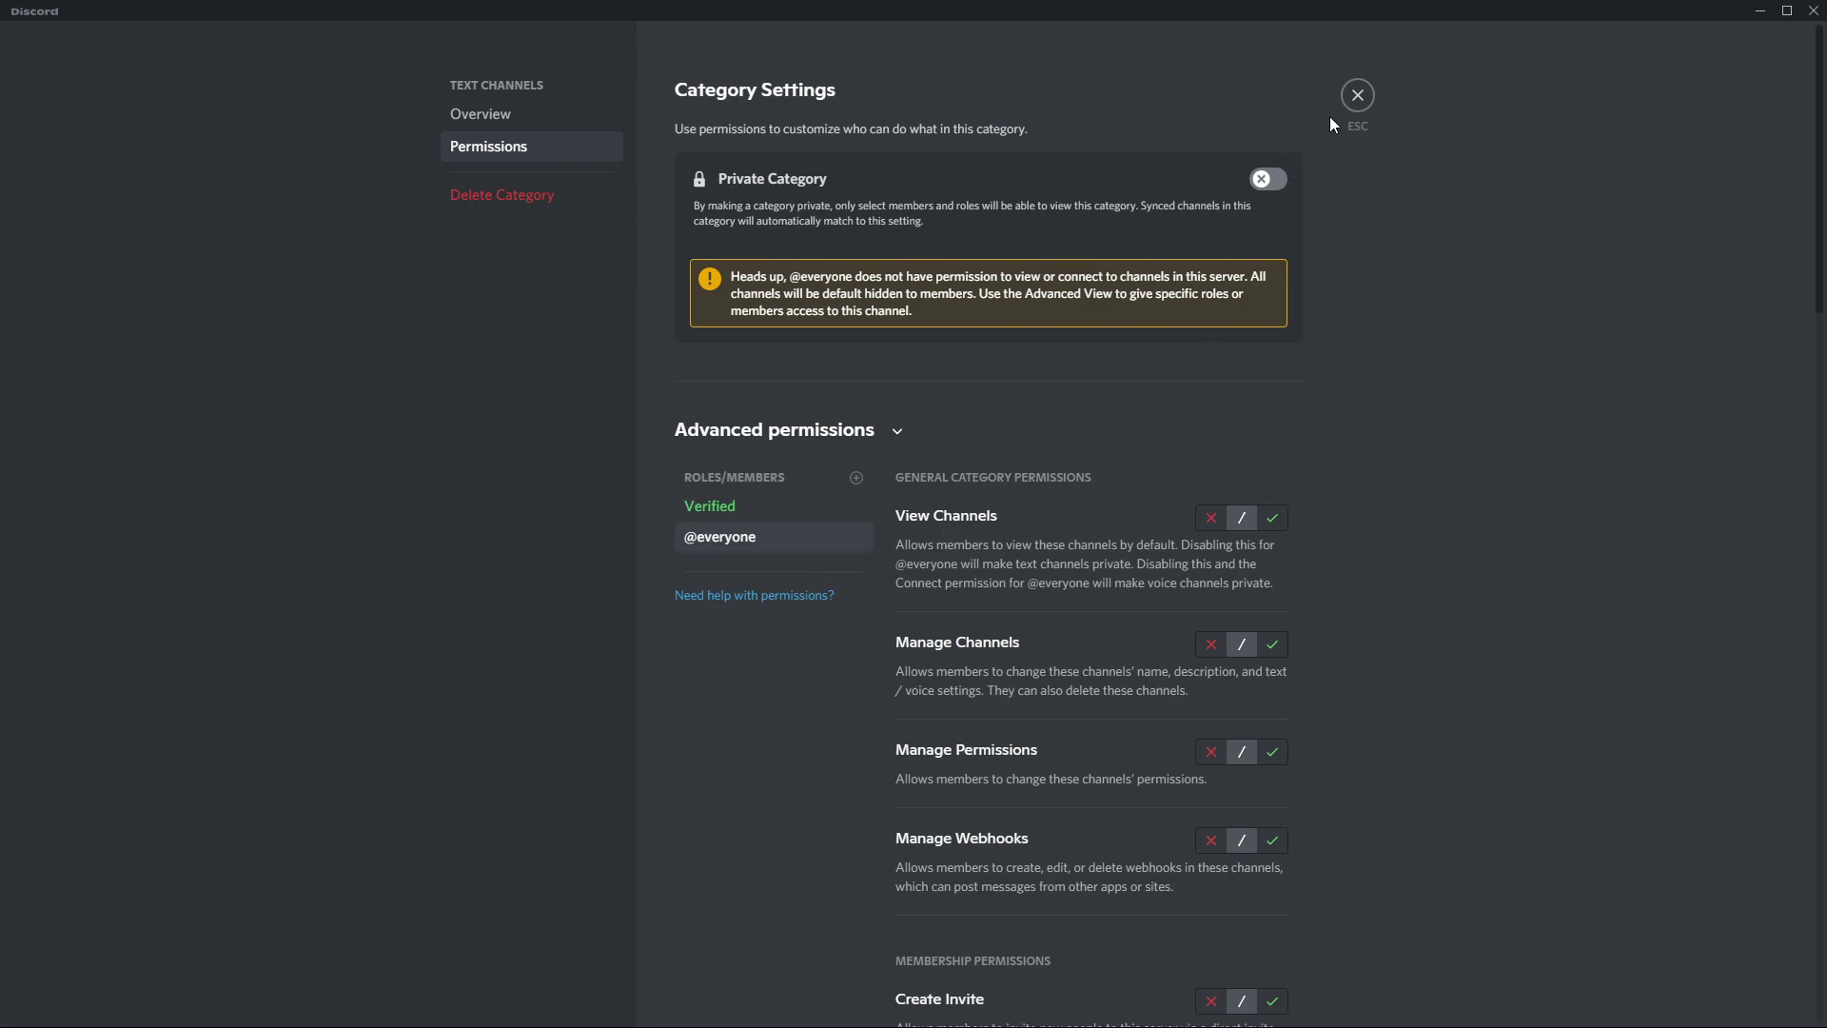
click(1358, 96)
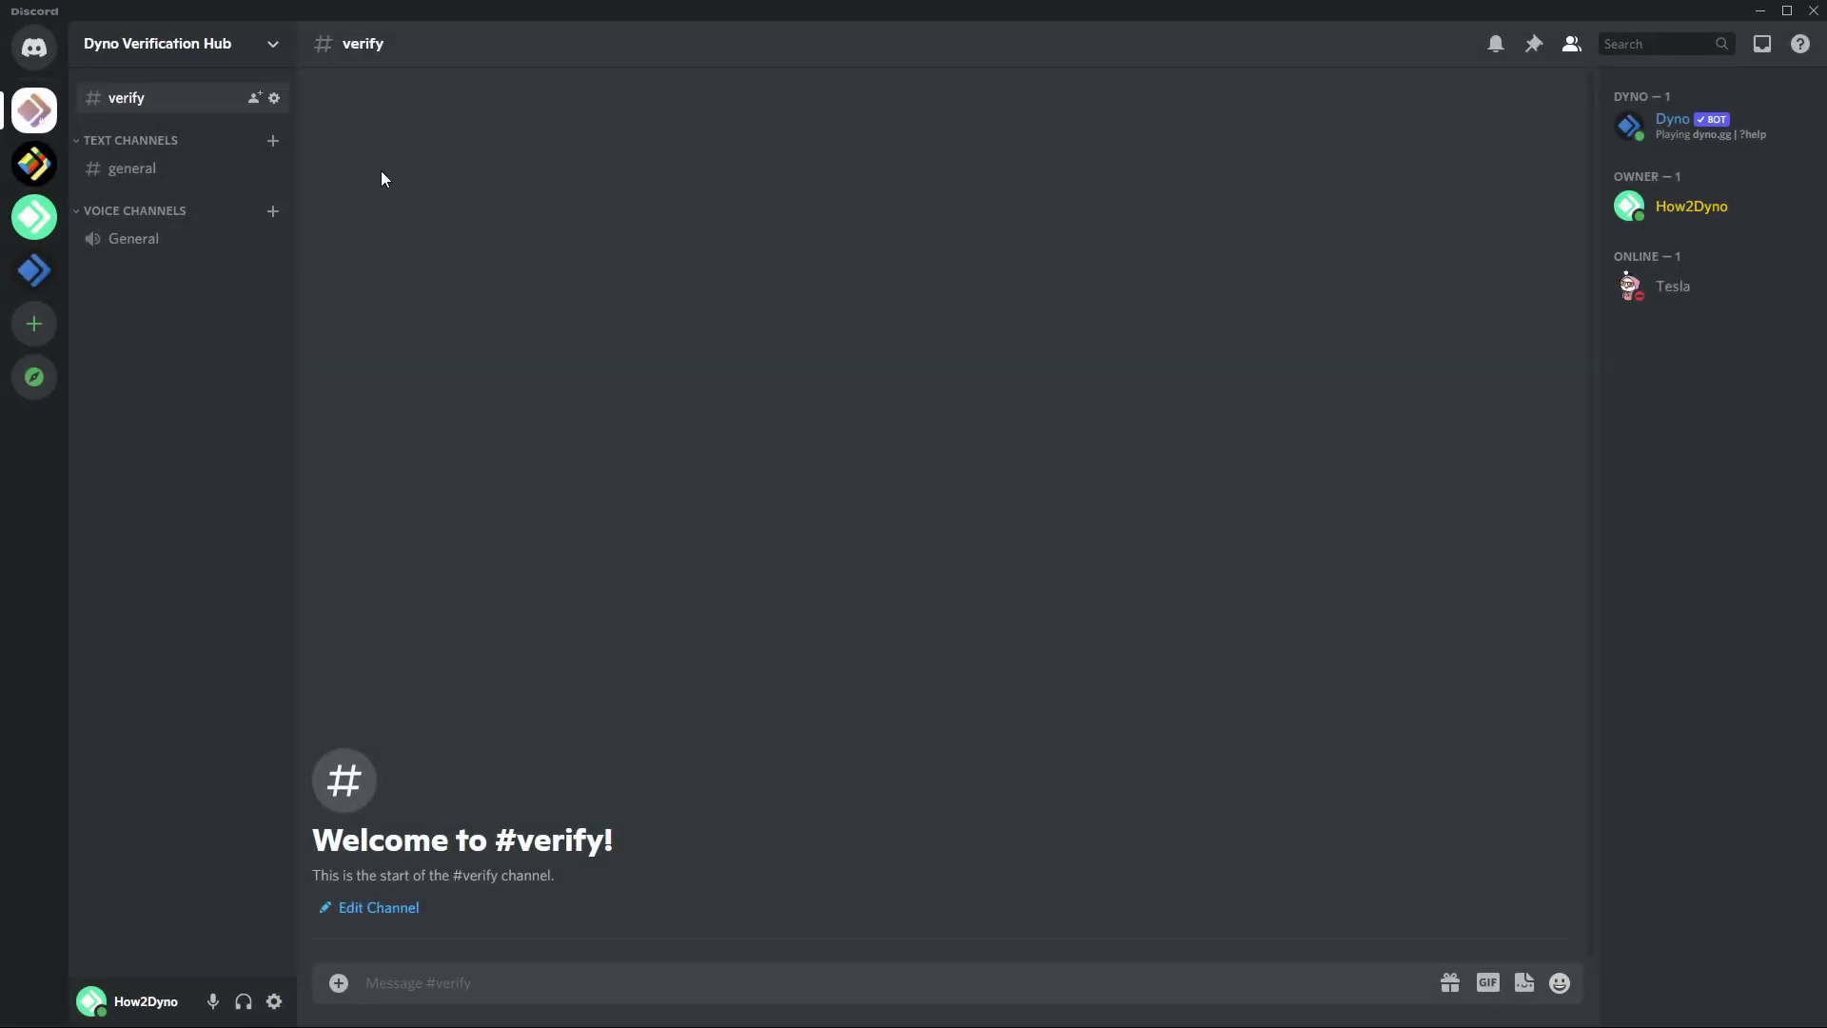
click(273, 169)
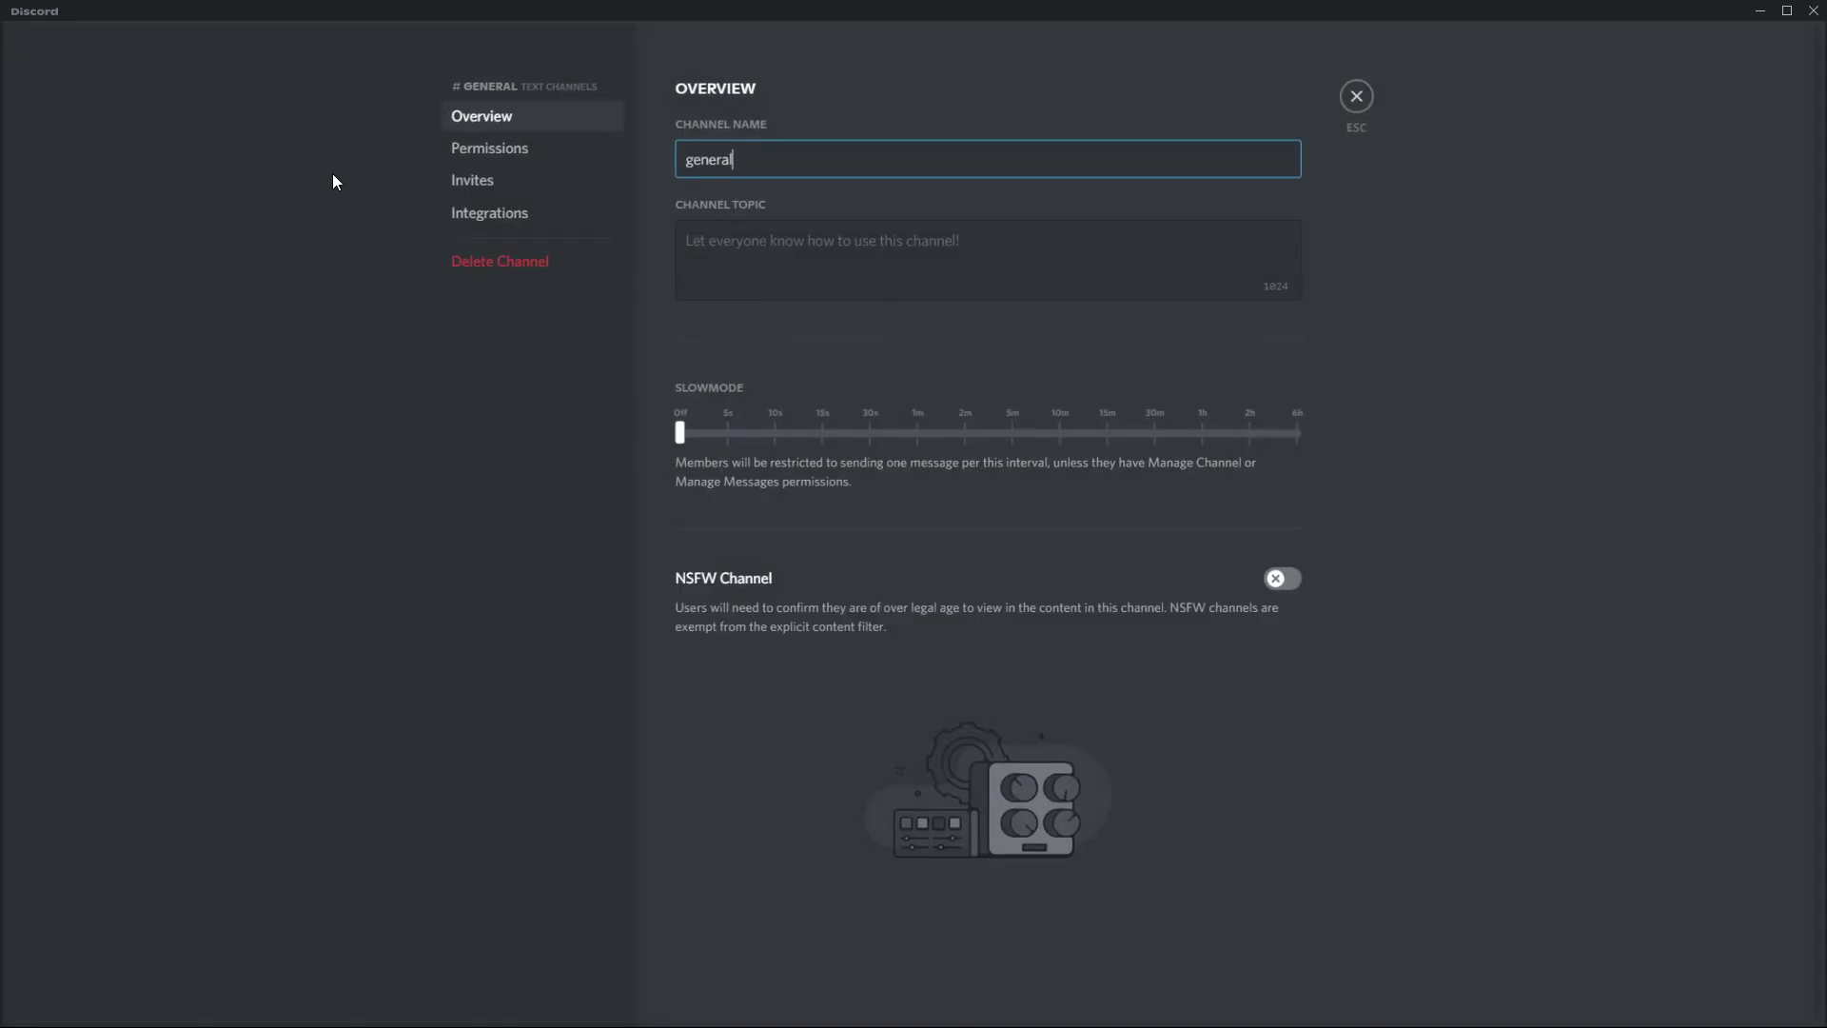
click(526, 152)
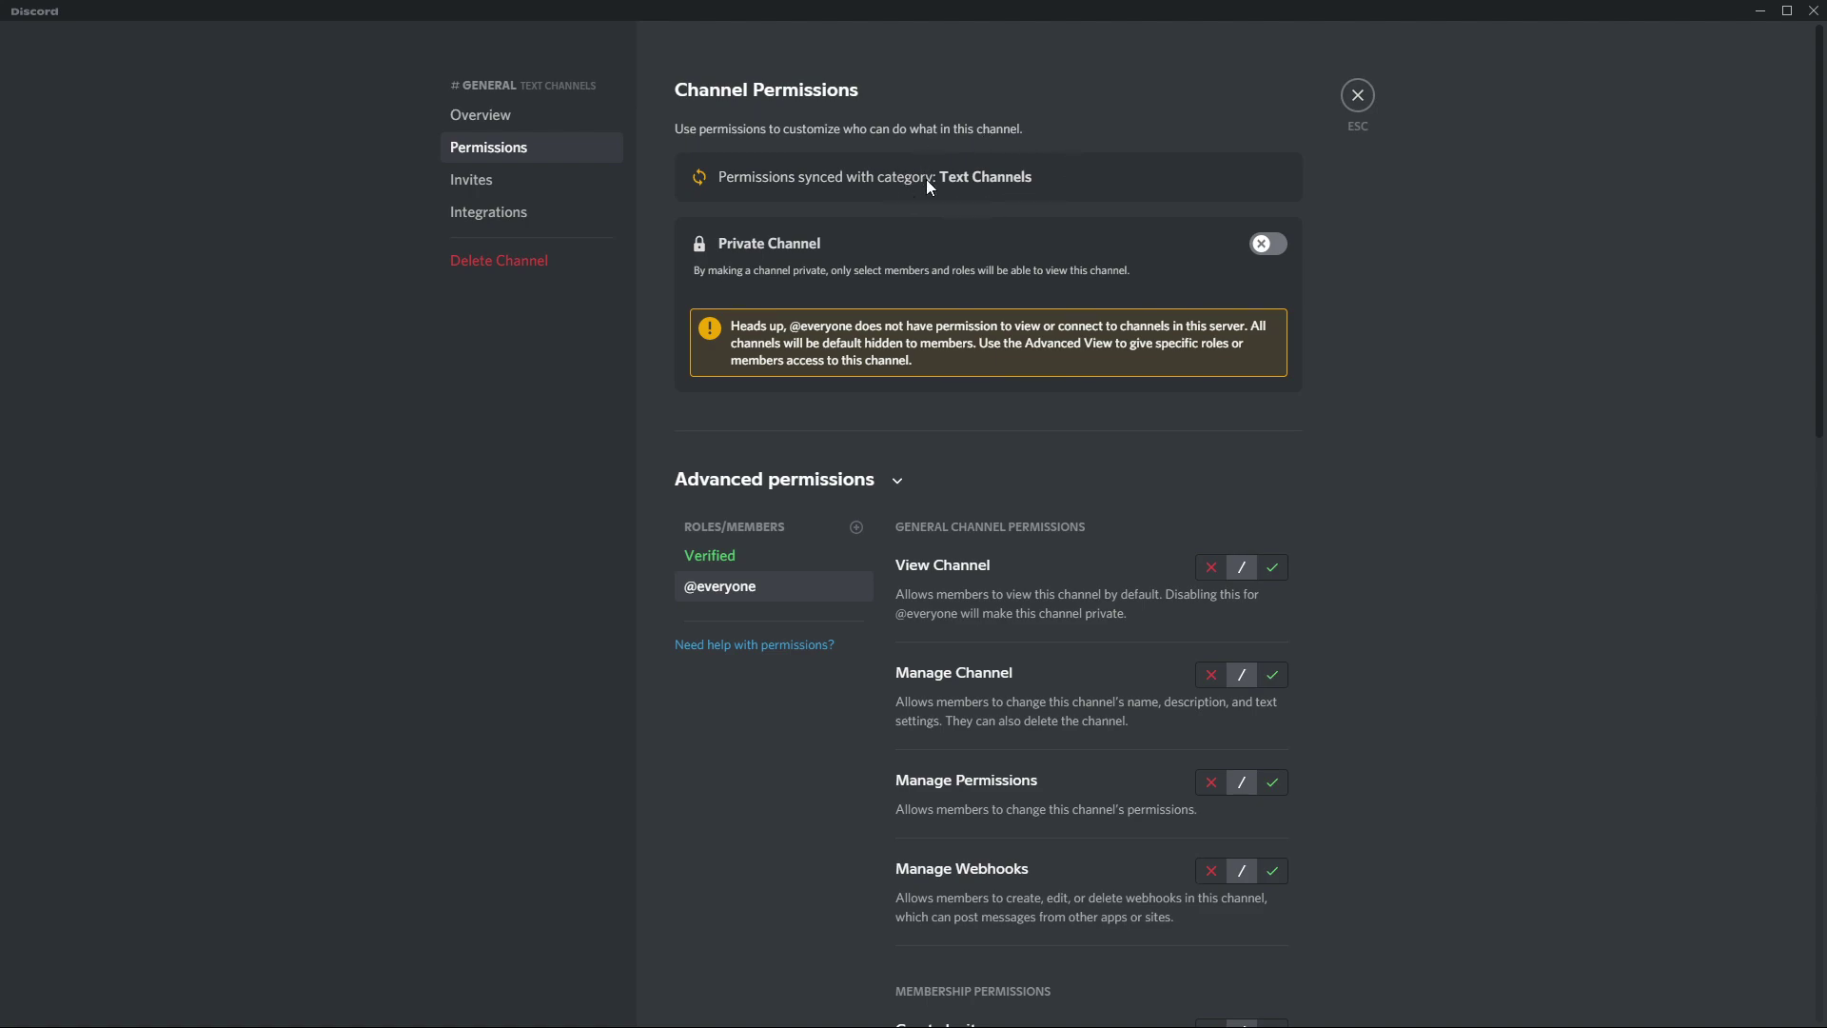
click(1358, 97)
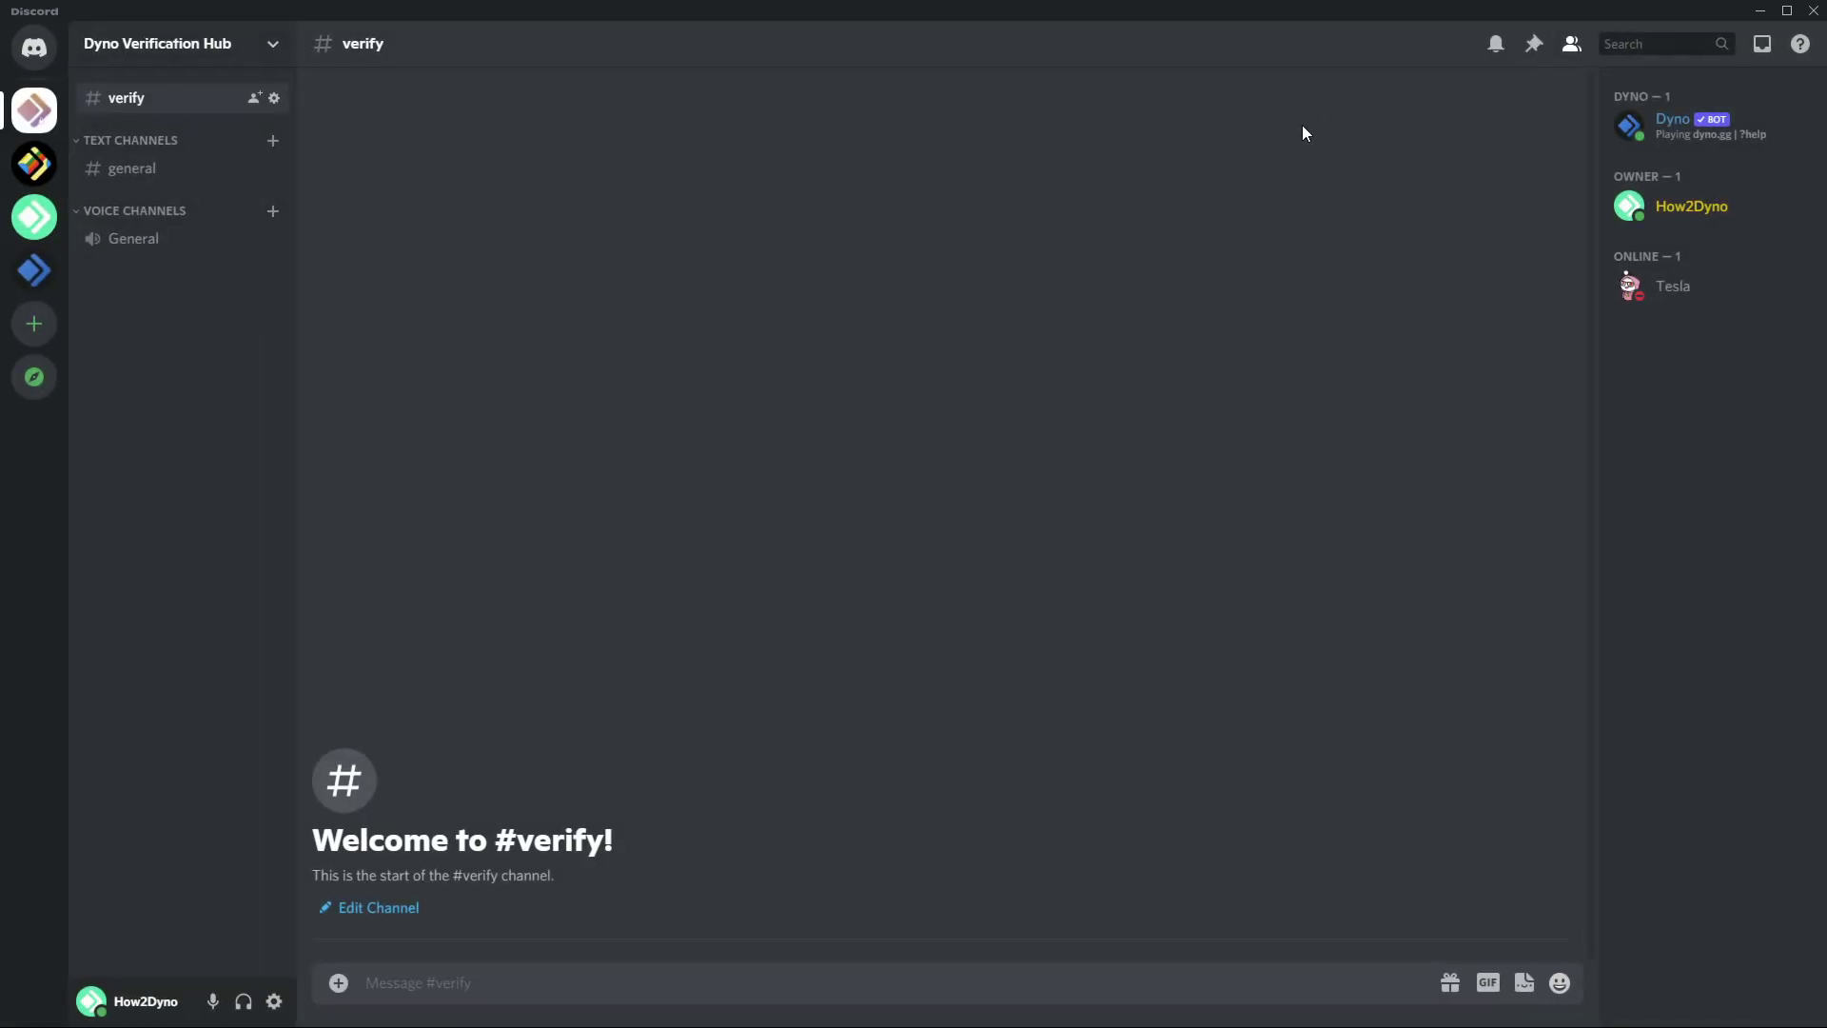
Add Verified to the Voice Channels category with View Channels allowed, save, and close.
right_click(146, 210)
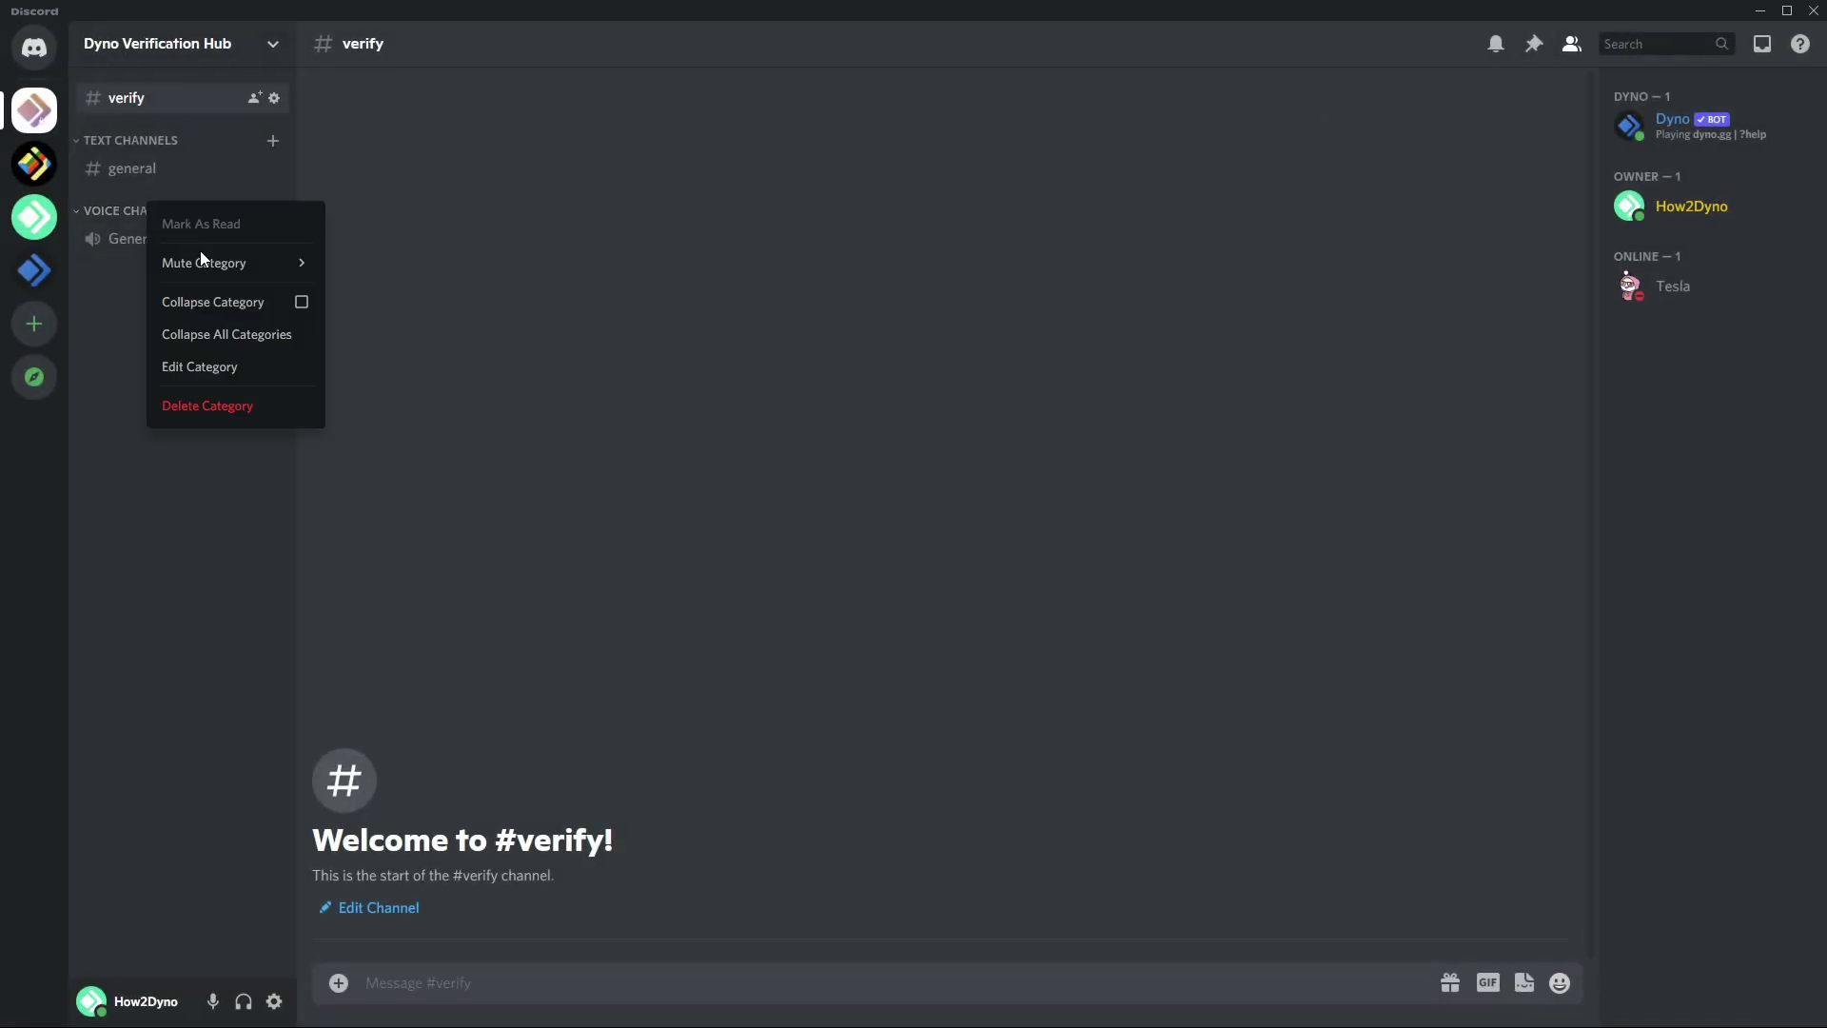
click(211, 378)
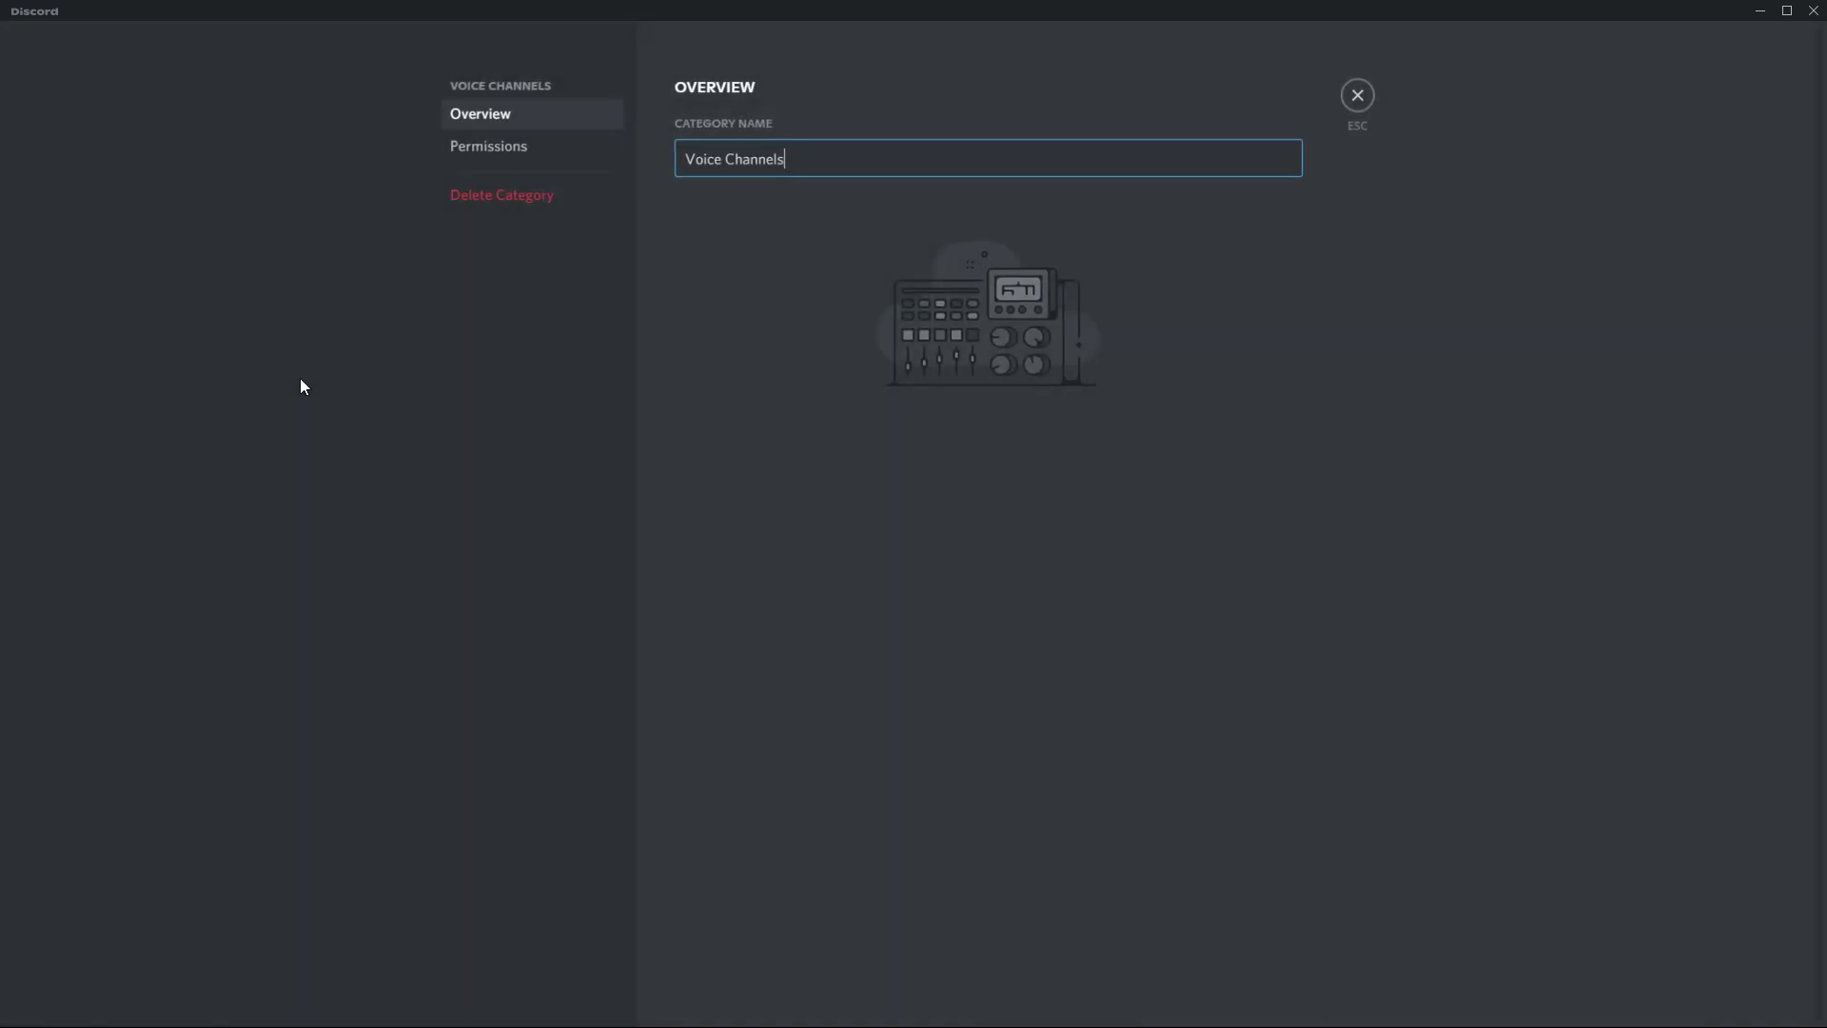
click(548, 149)
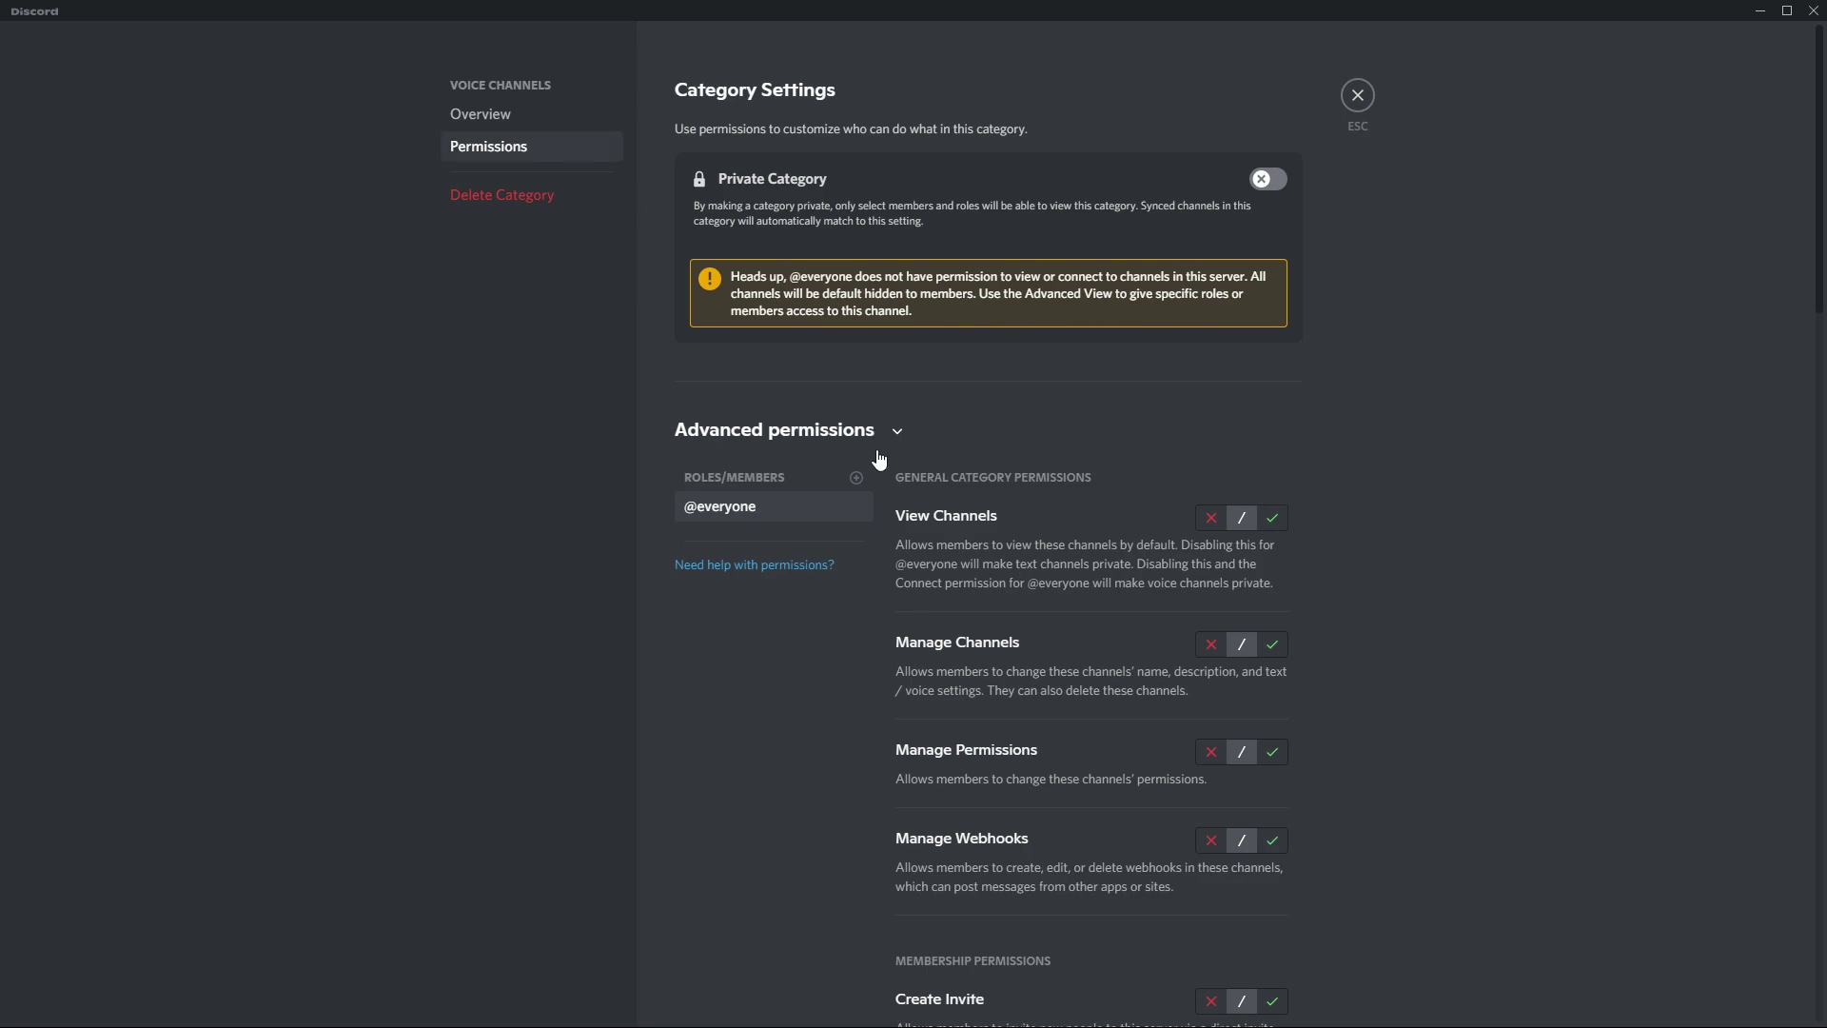
click(852, 480)
click(761, 692)
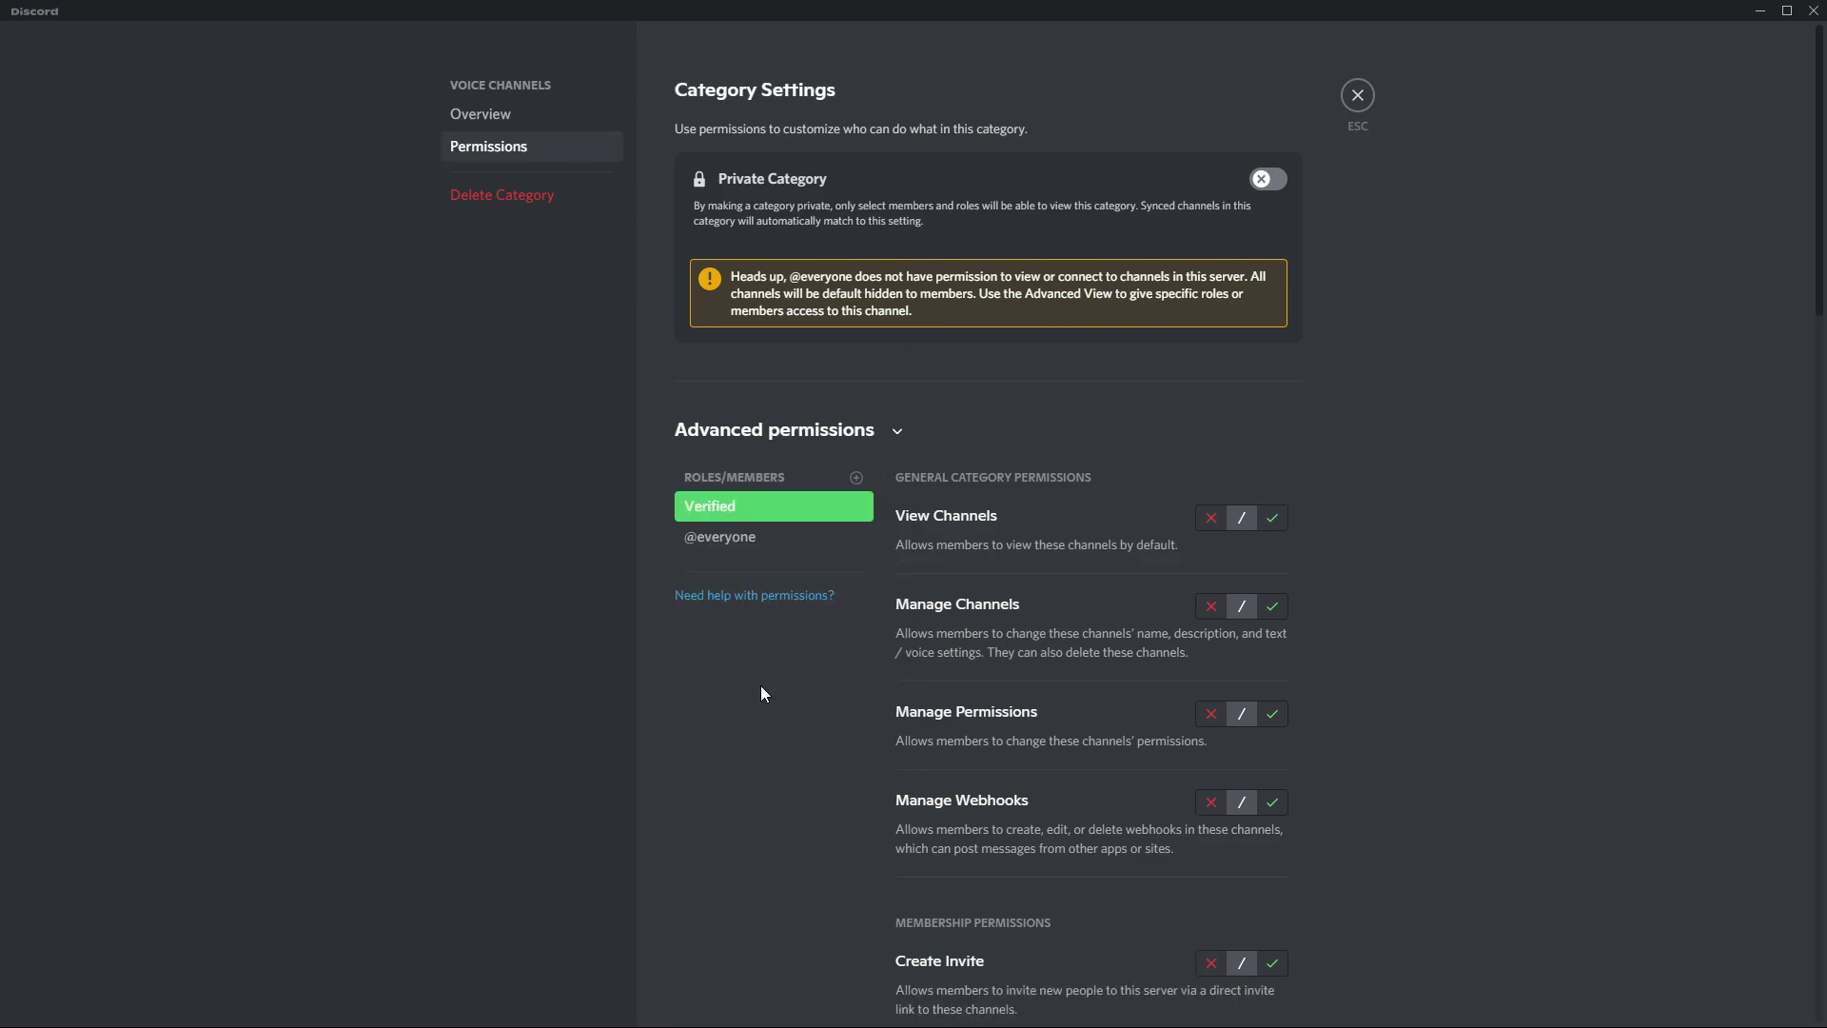
click(1271, 518)
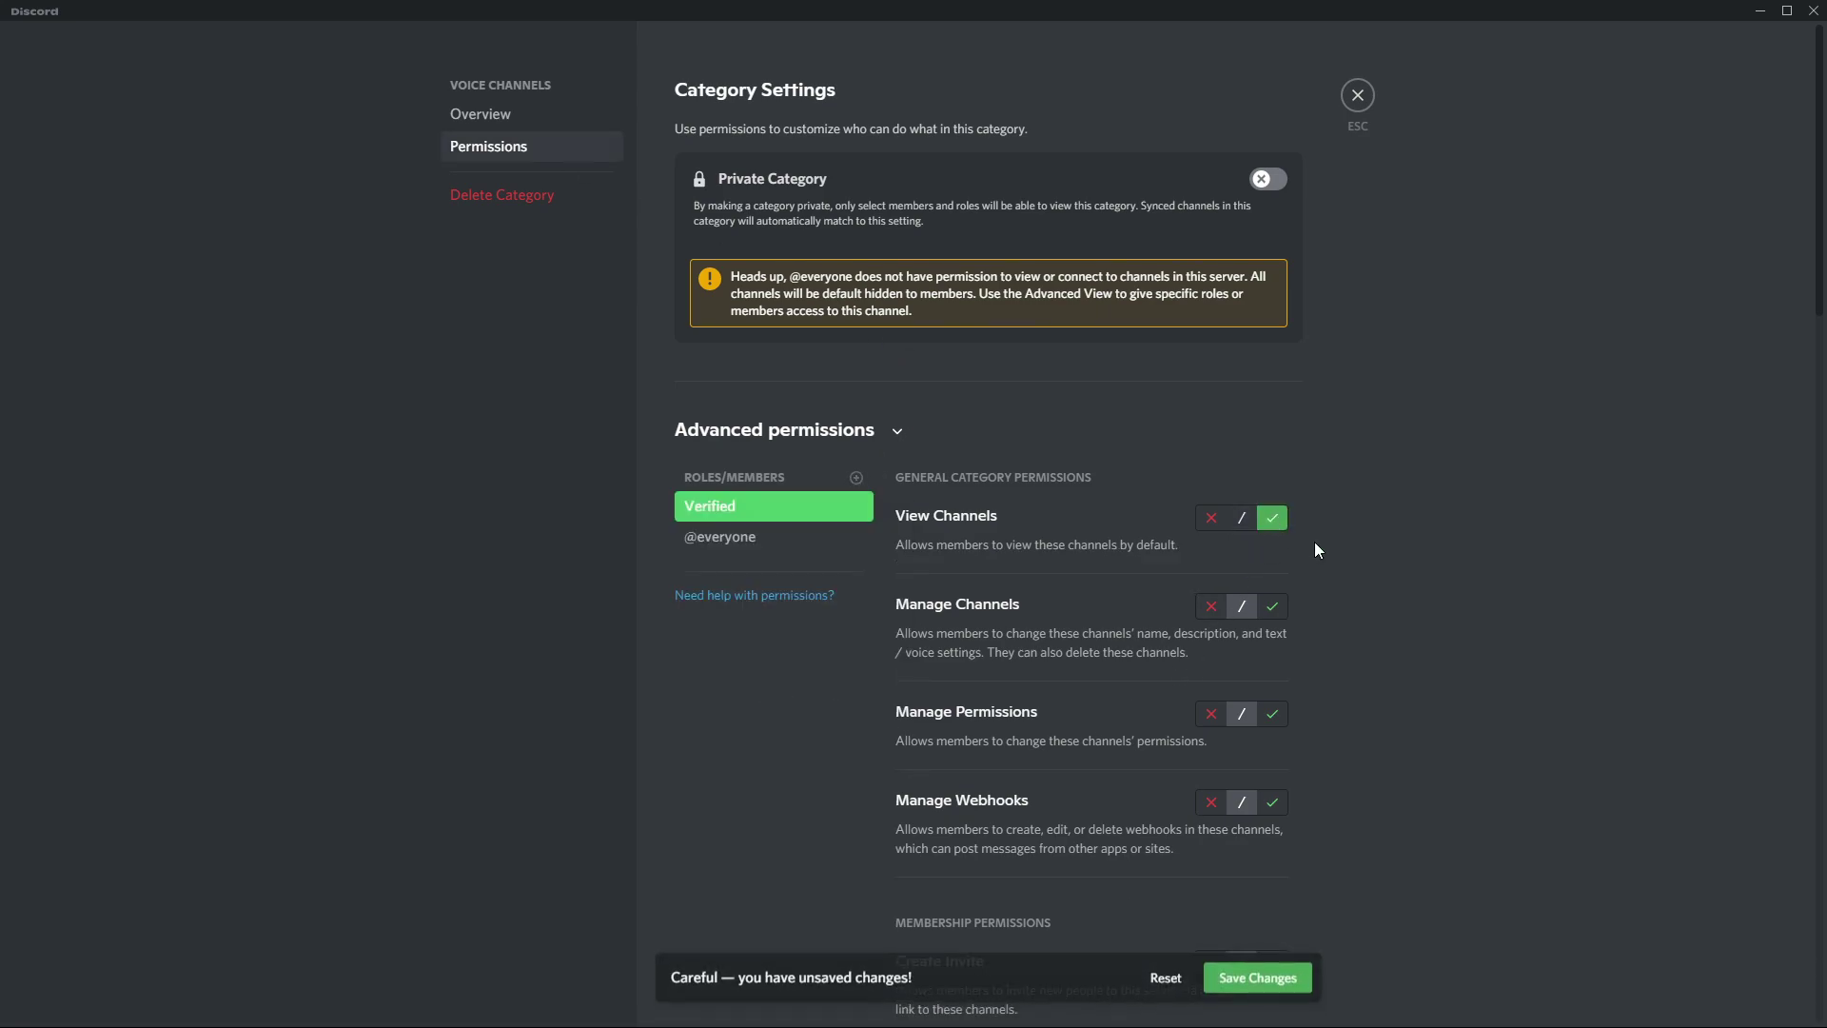
click(1257, 984)
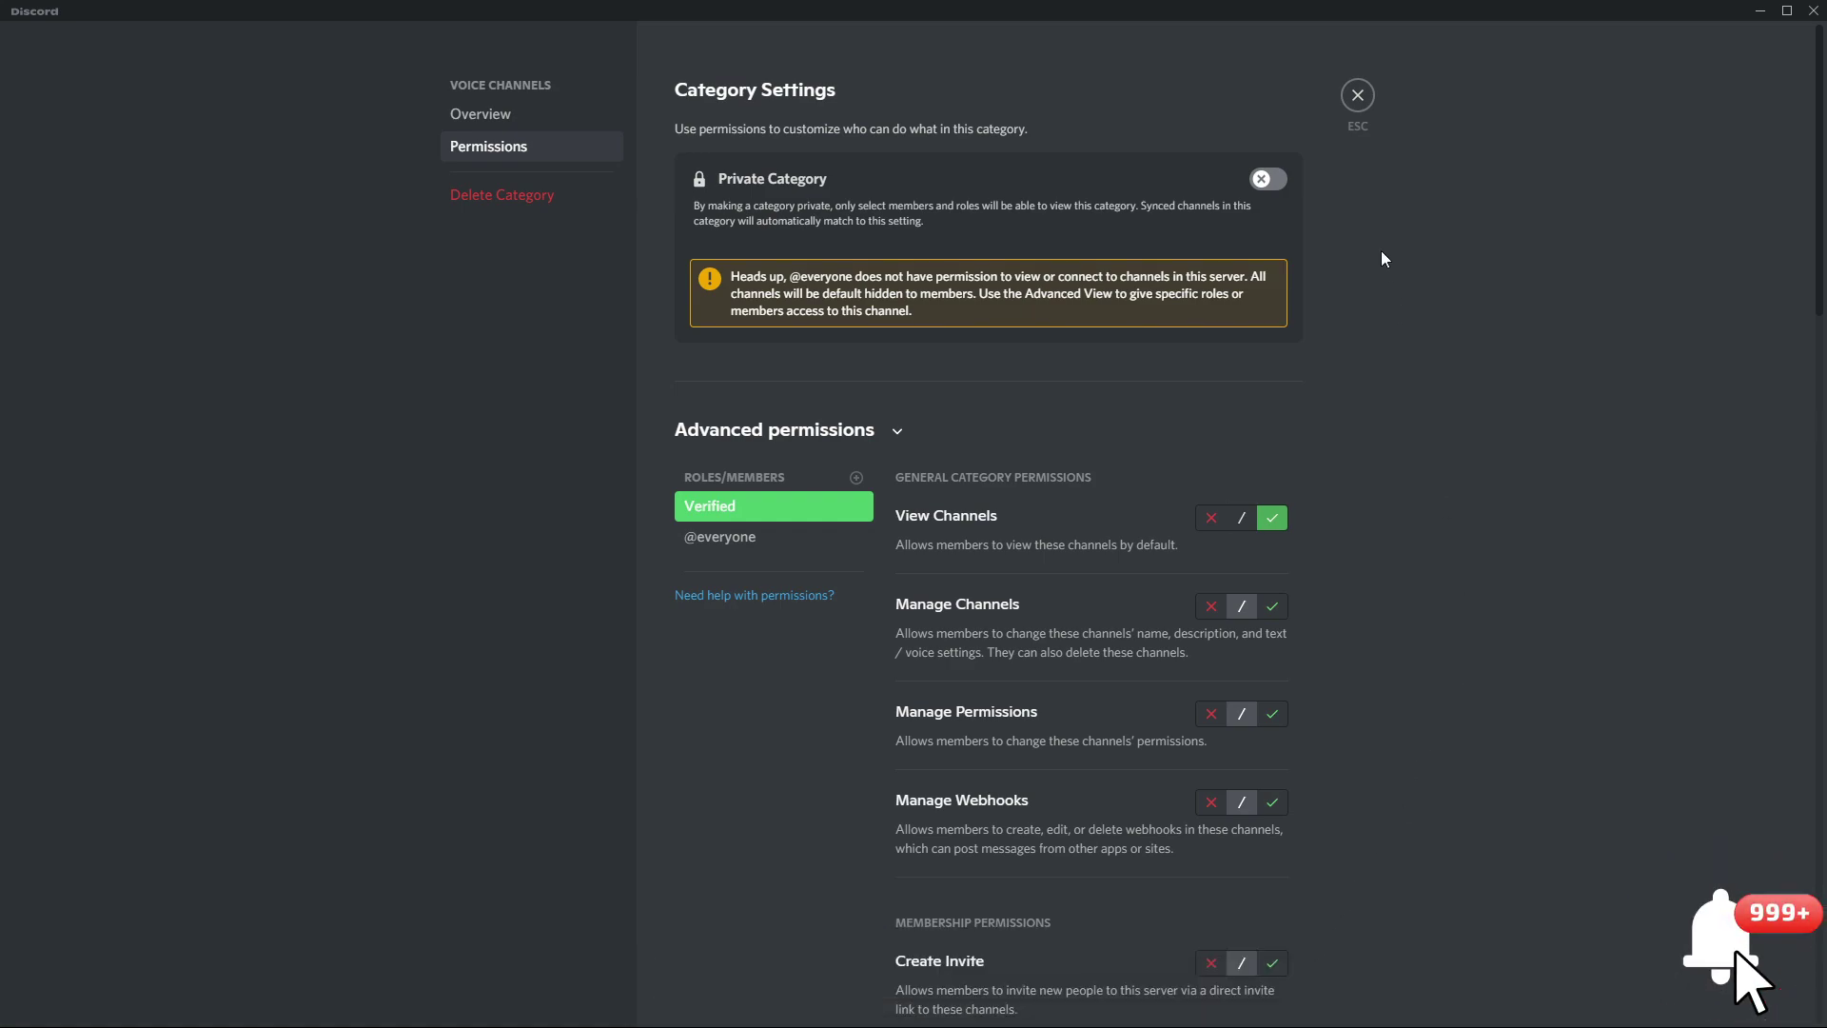
click(1359, 97)
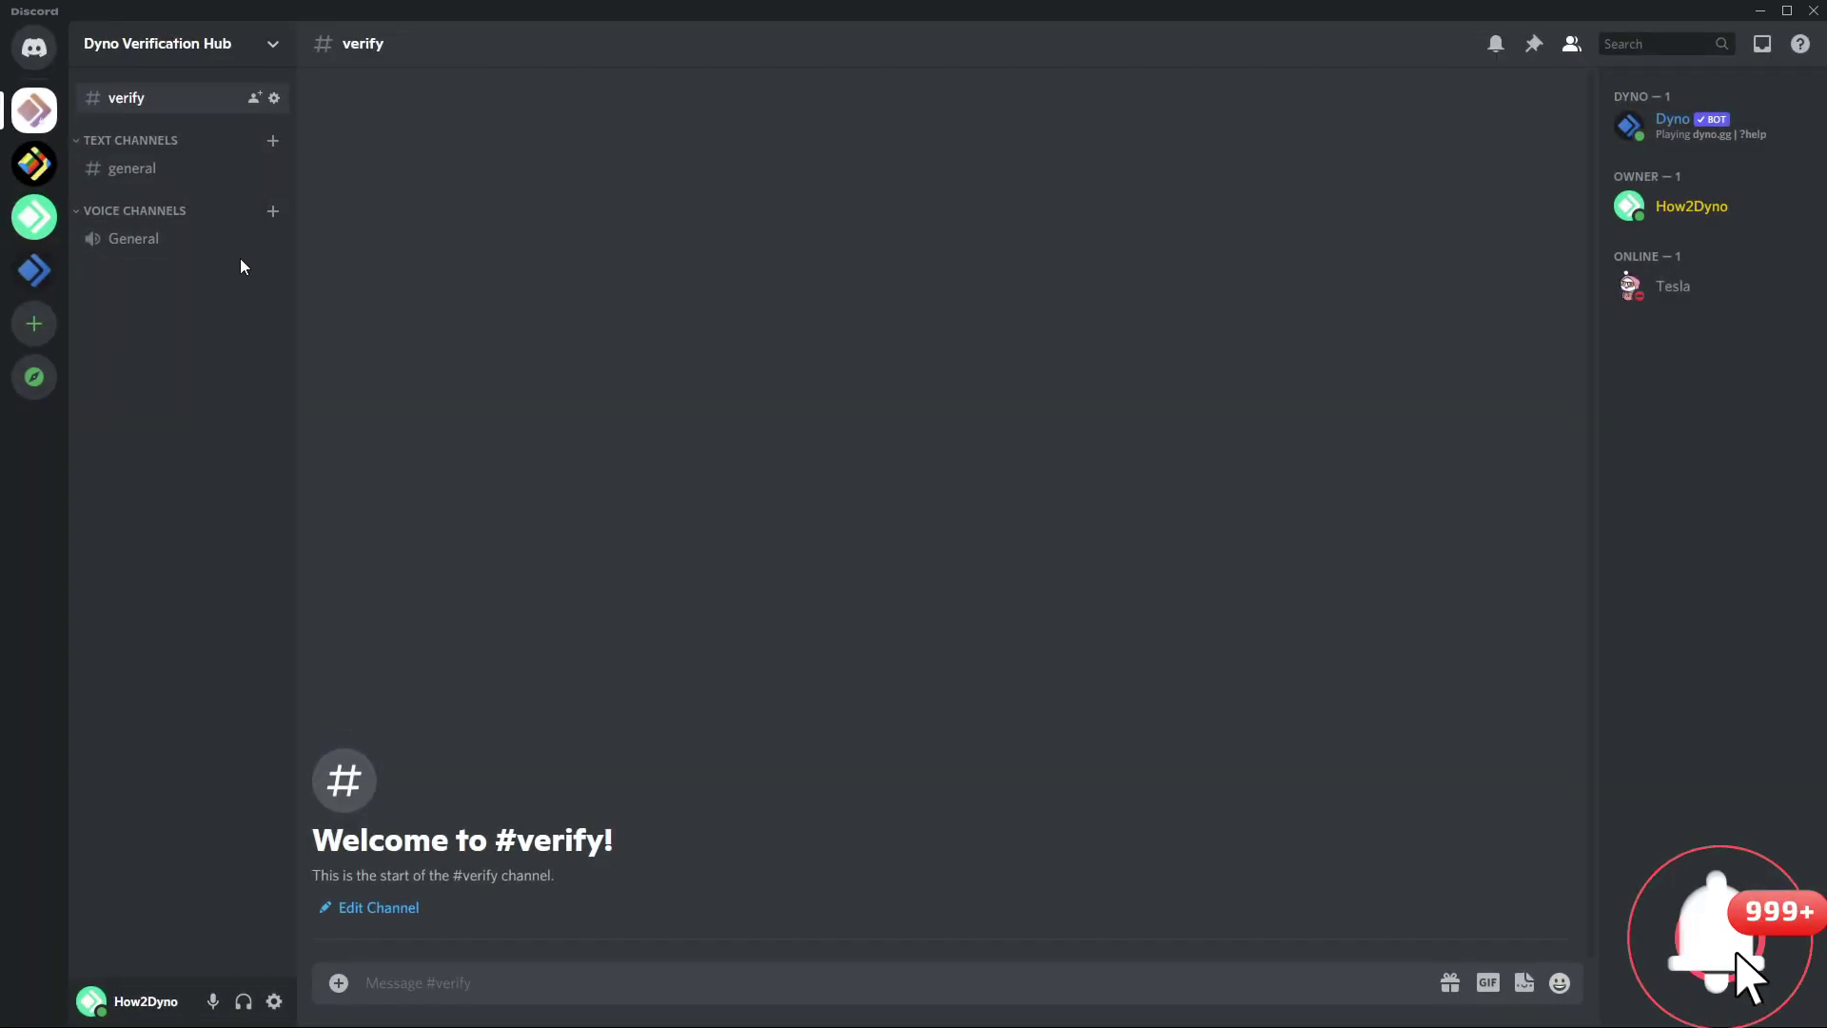
right_click(232, 245)
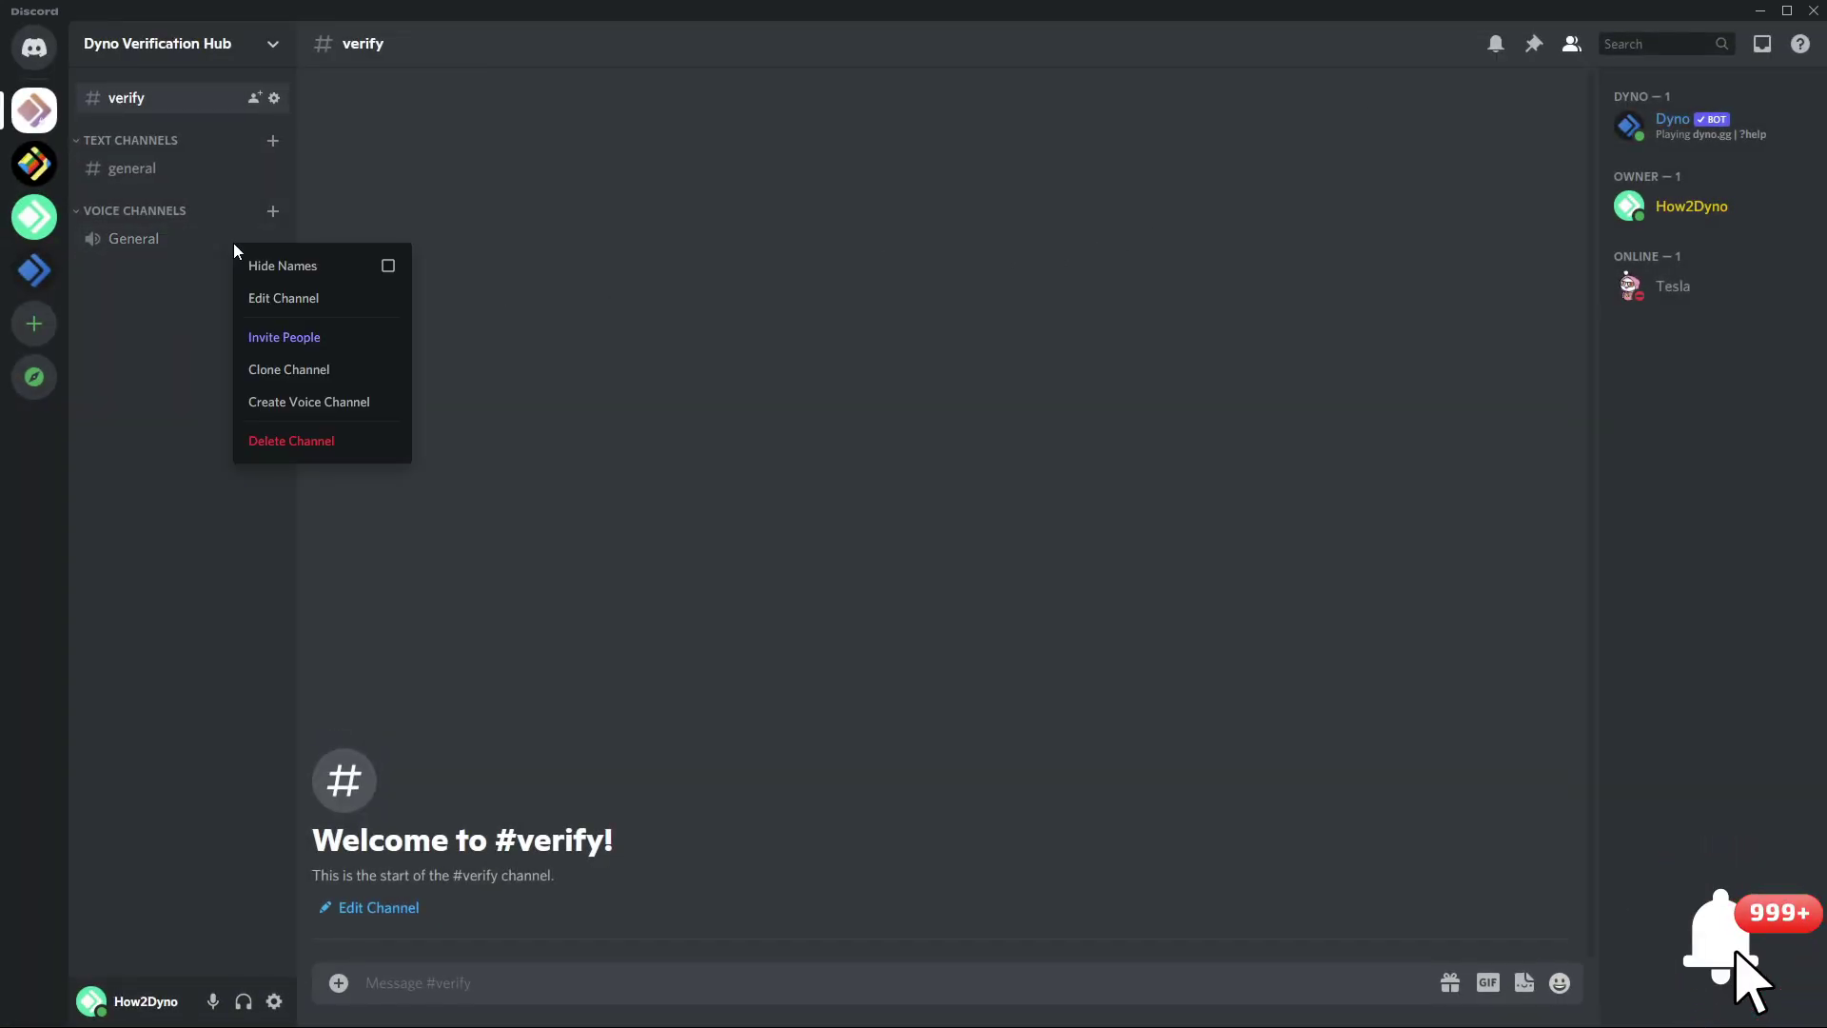
click(267, 298)
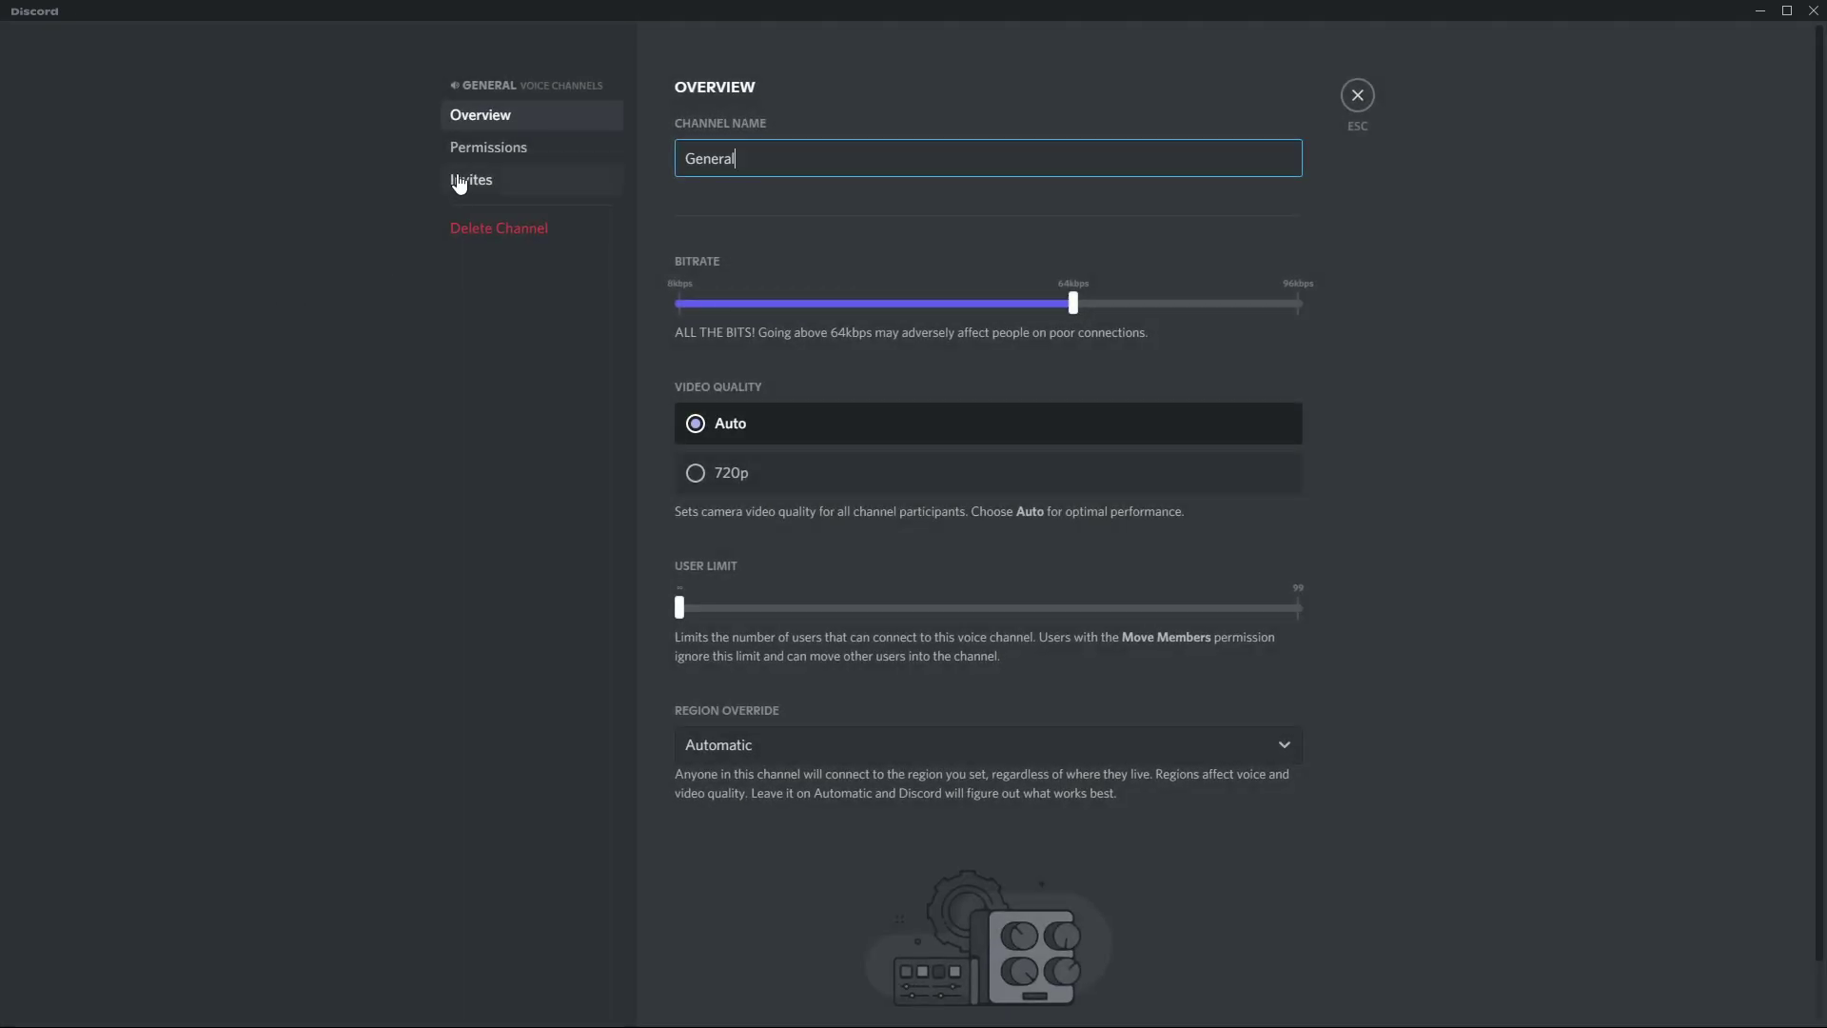
click(467, 154)
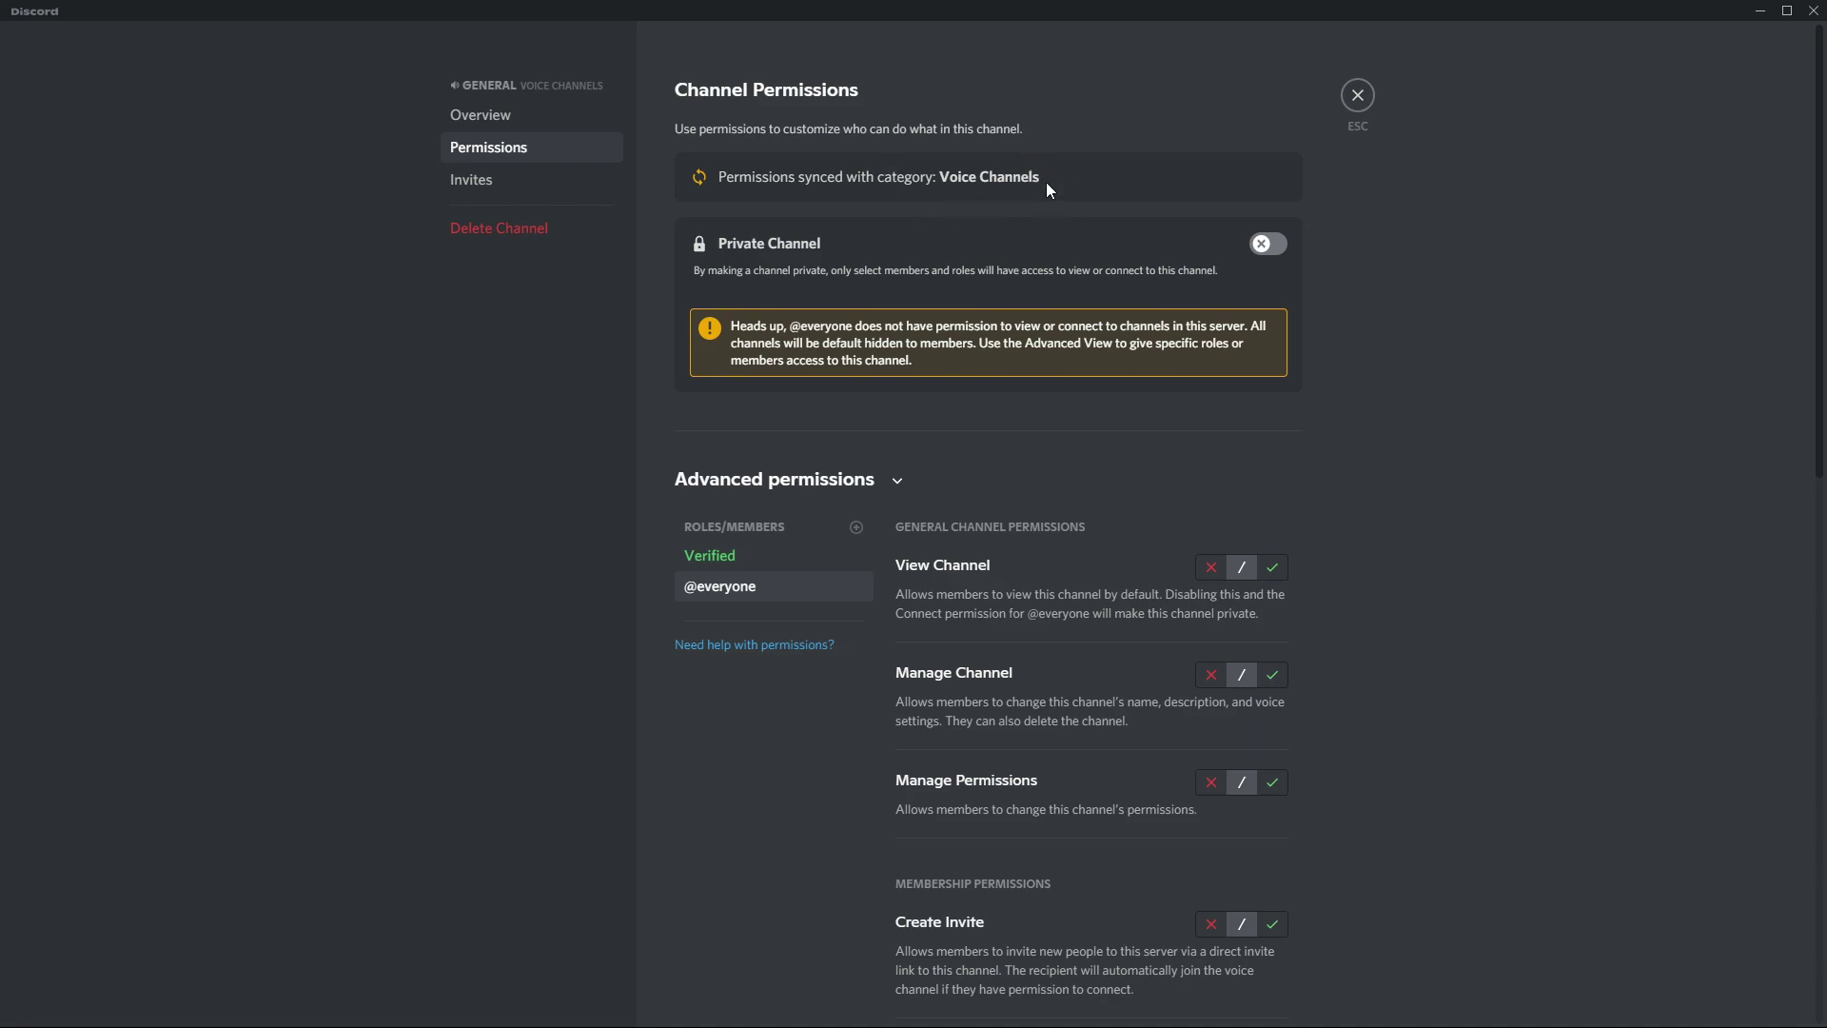
click(1359, 95)
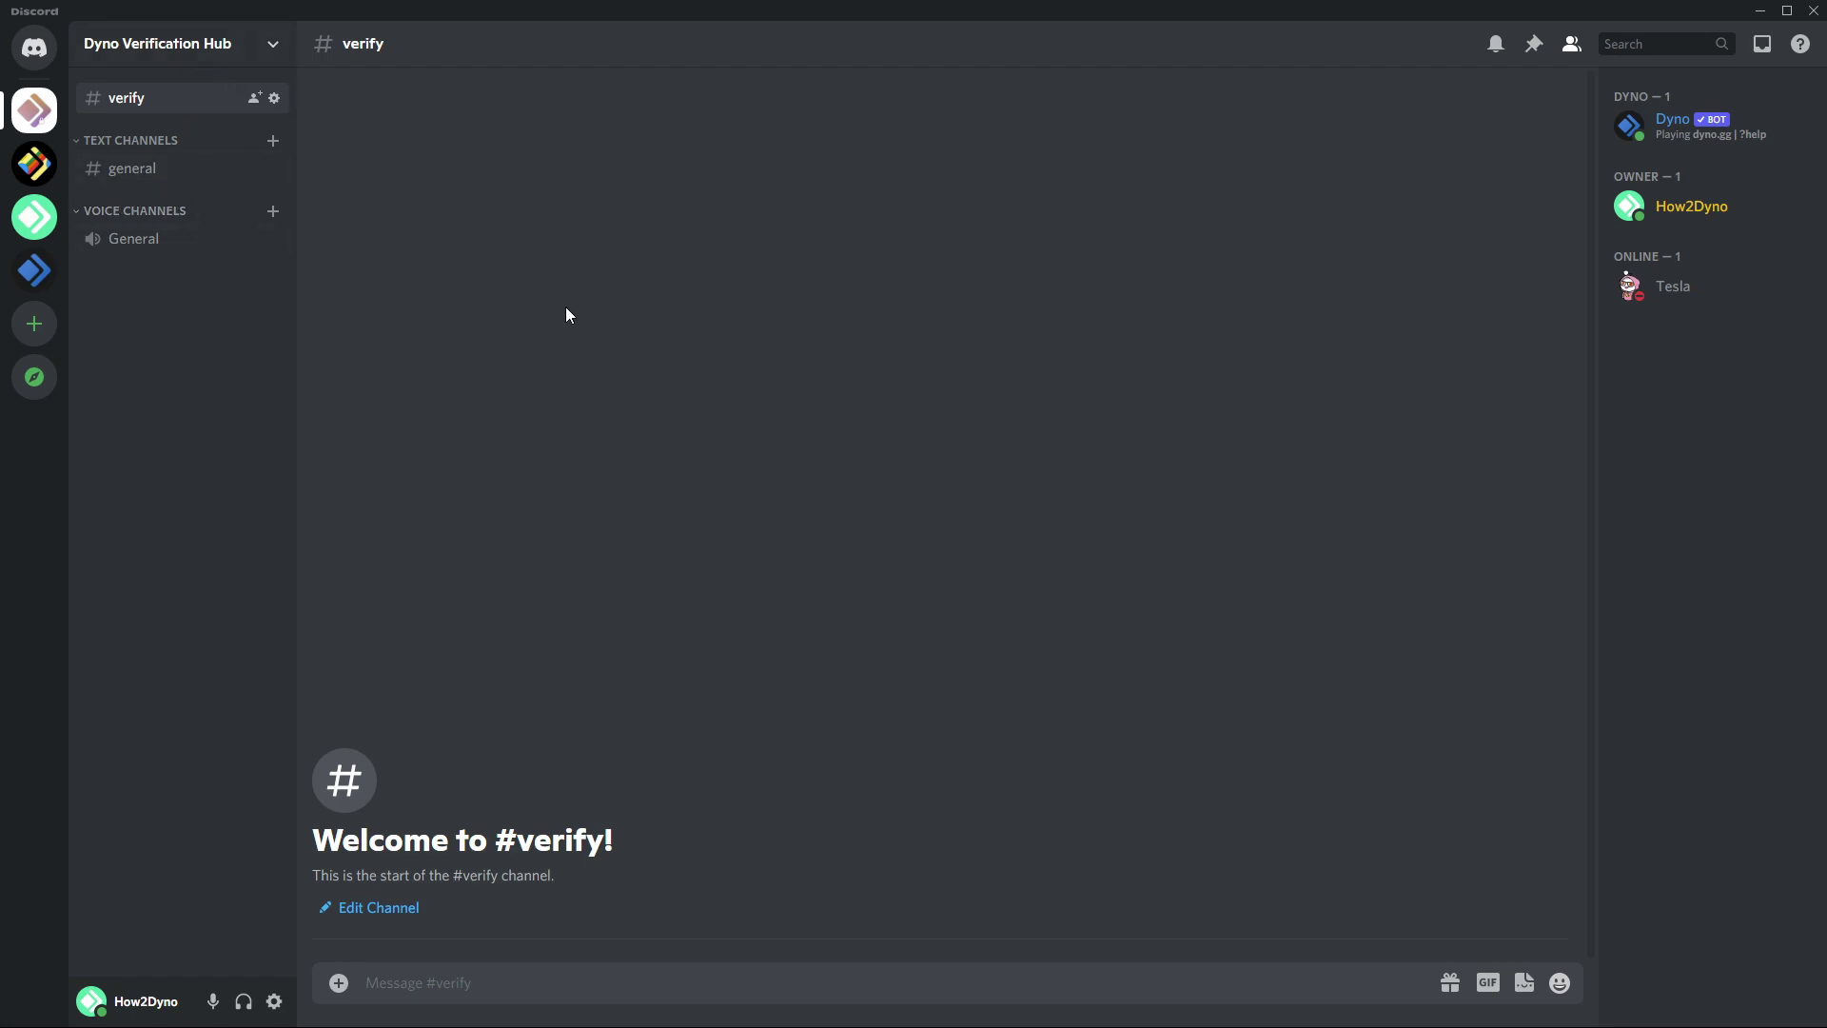
click(276, 59)
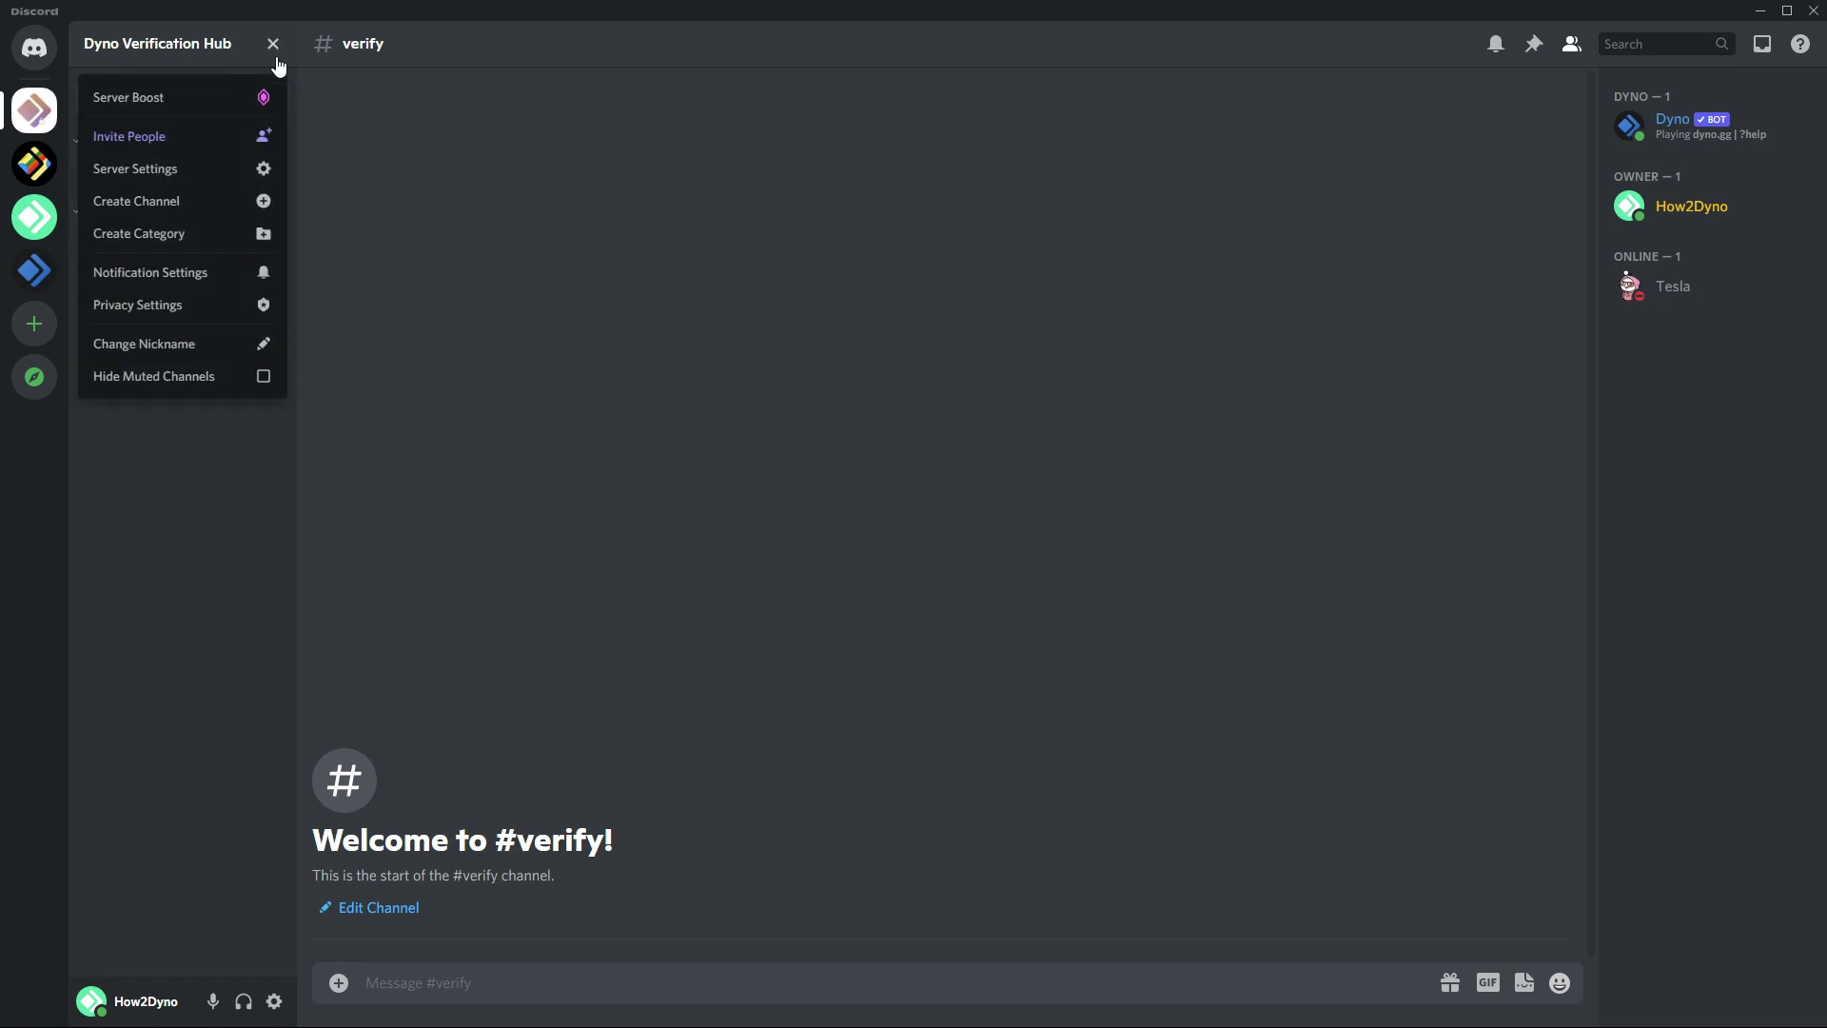
click(224, 171)
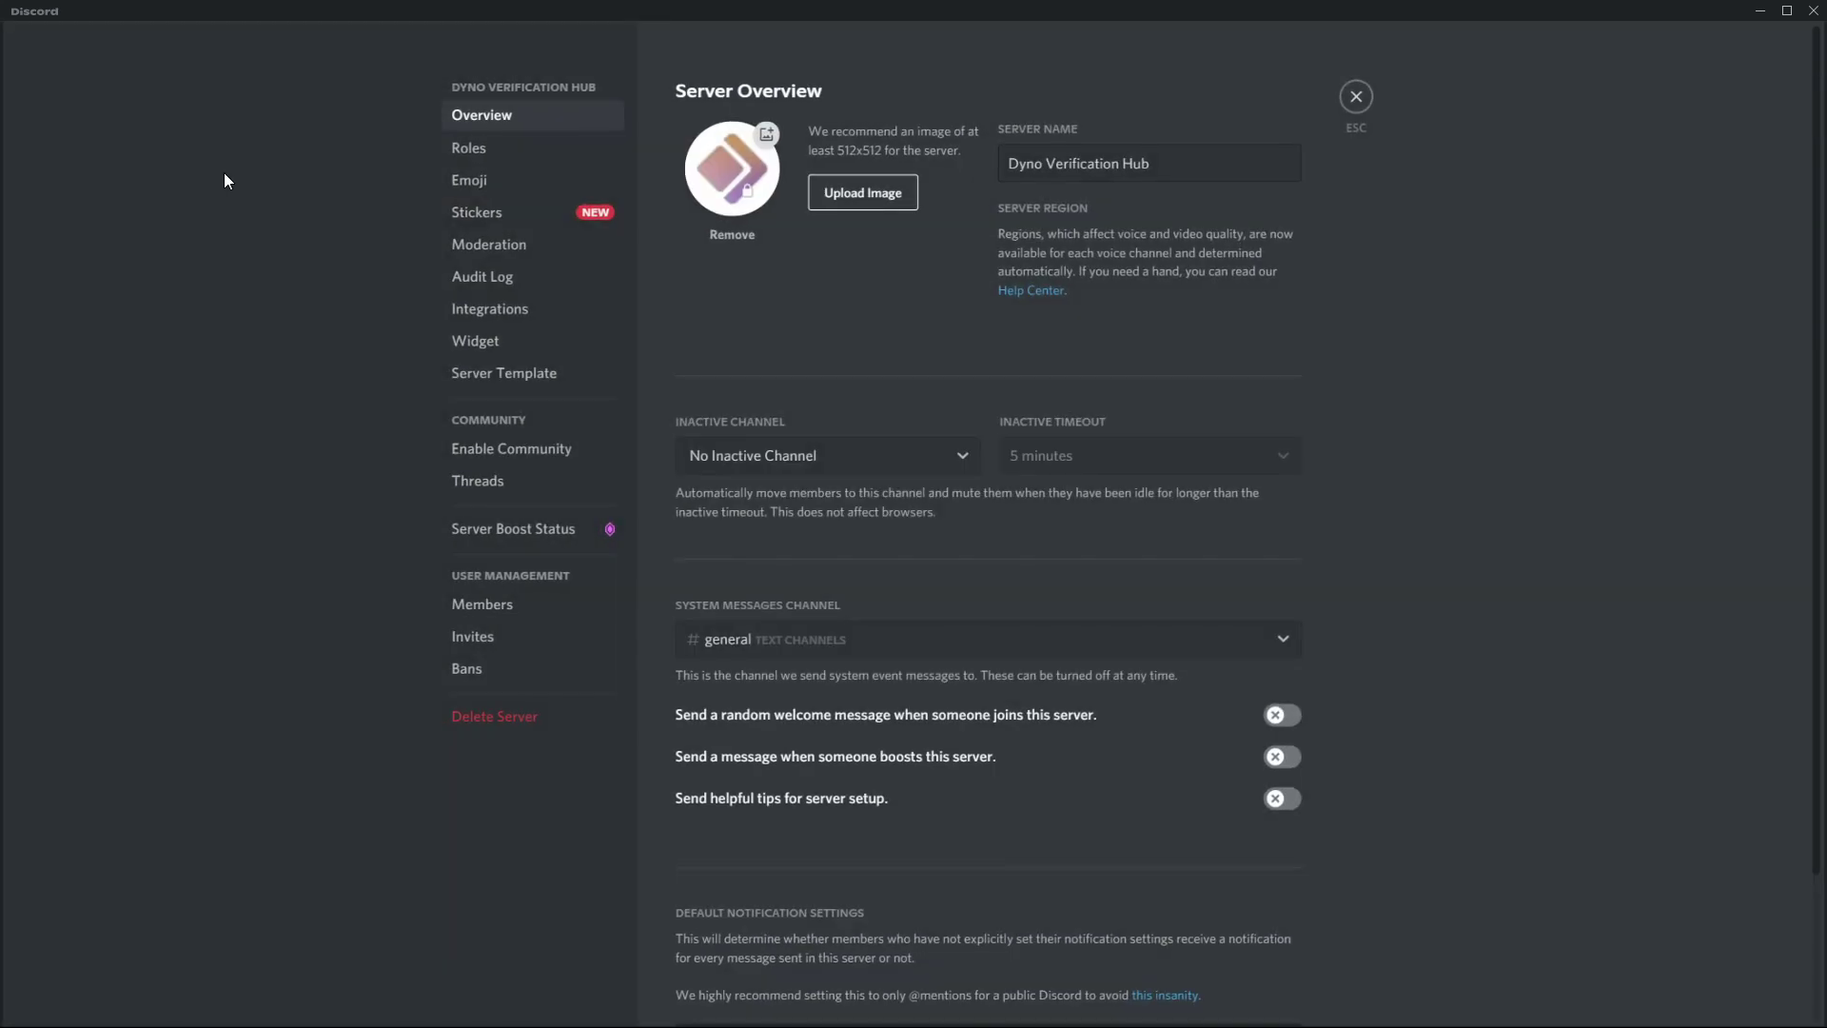
click(478, 150)
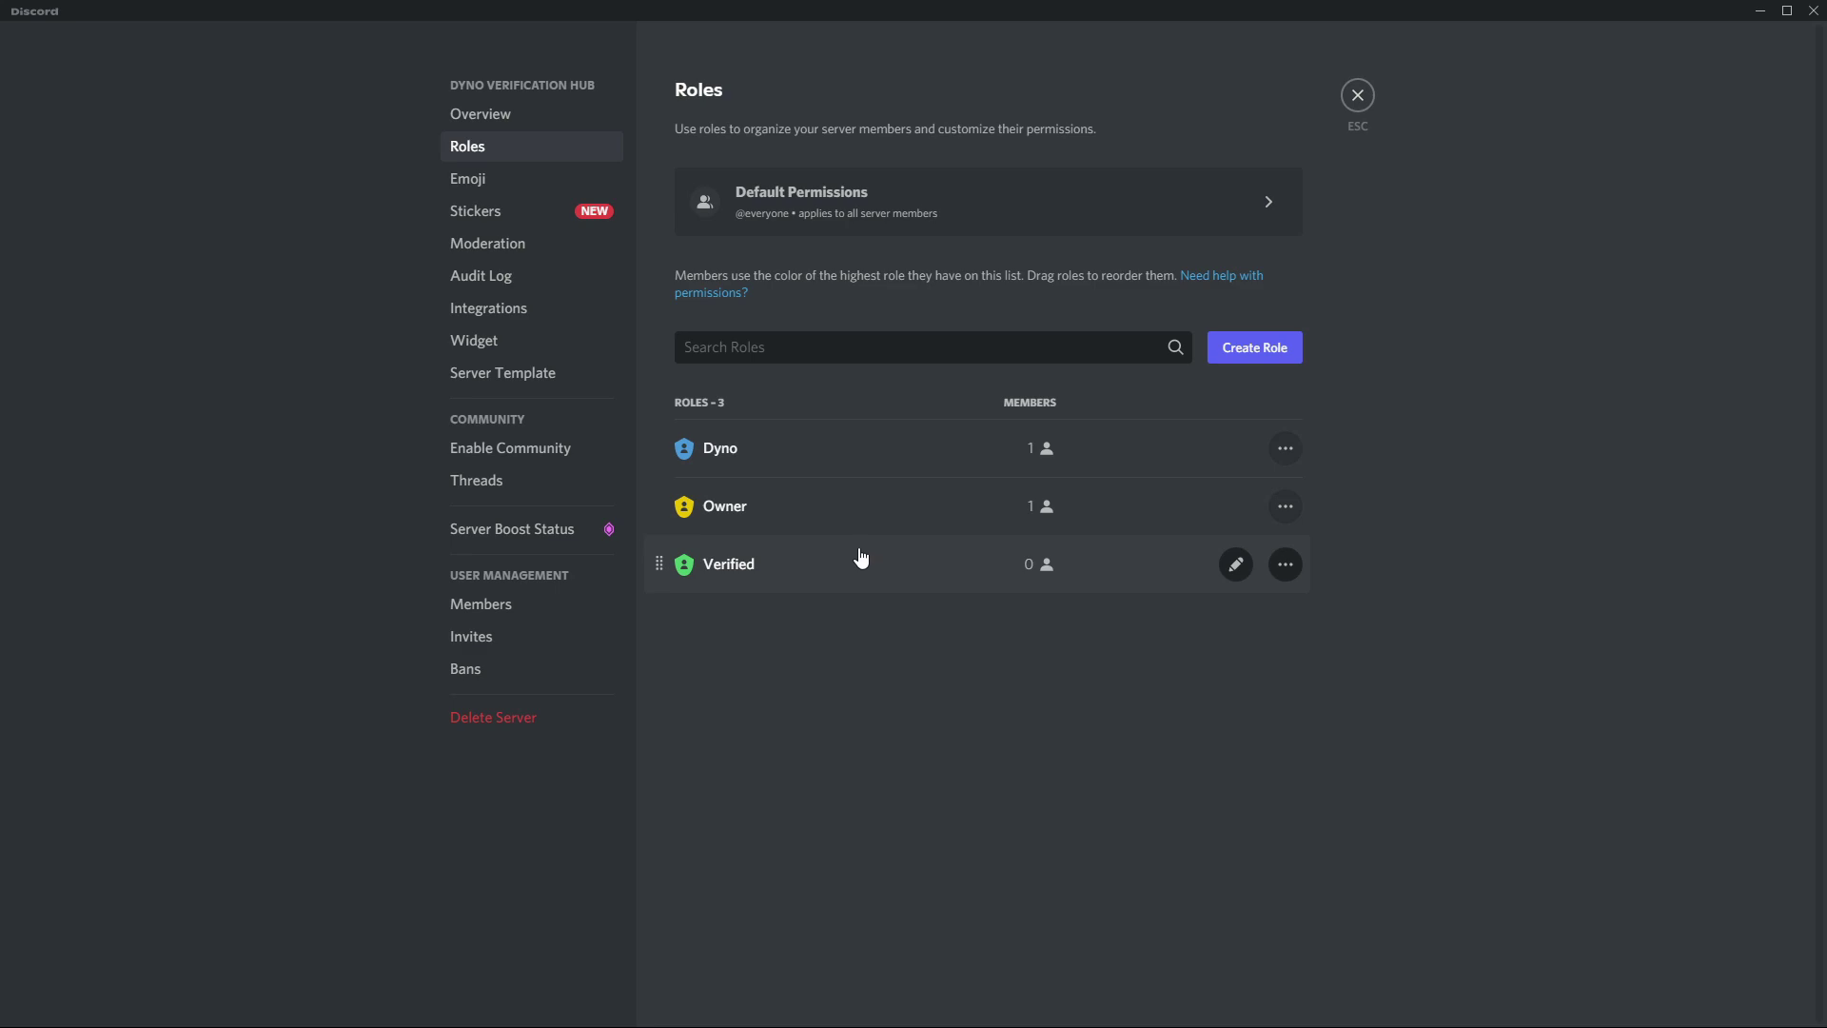
click(888, 219)
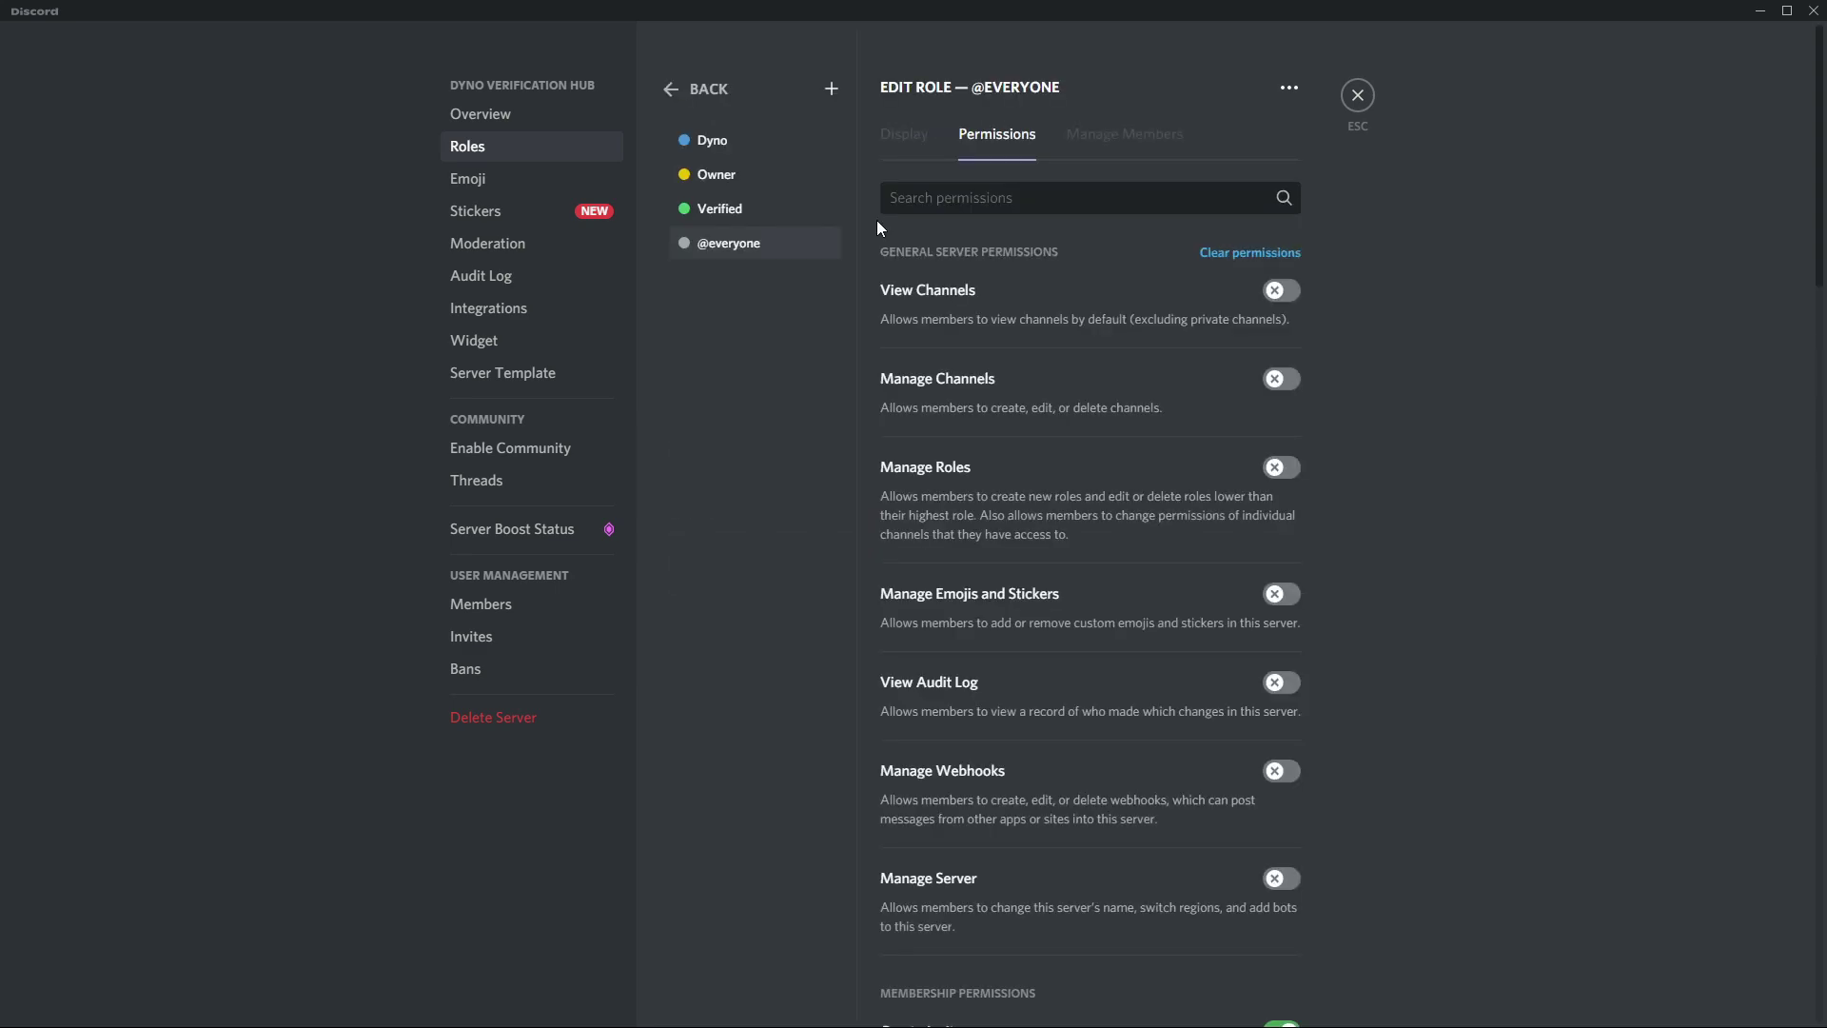
scroll(878, 222, down, 20)
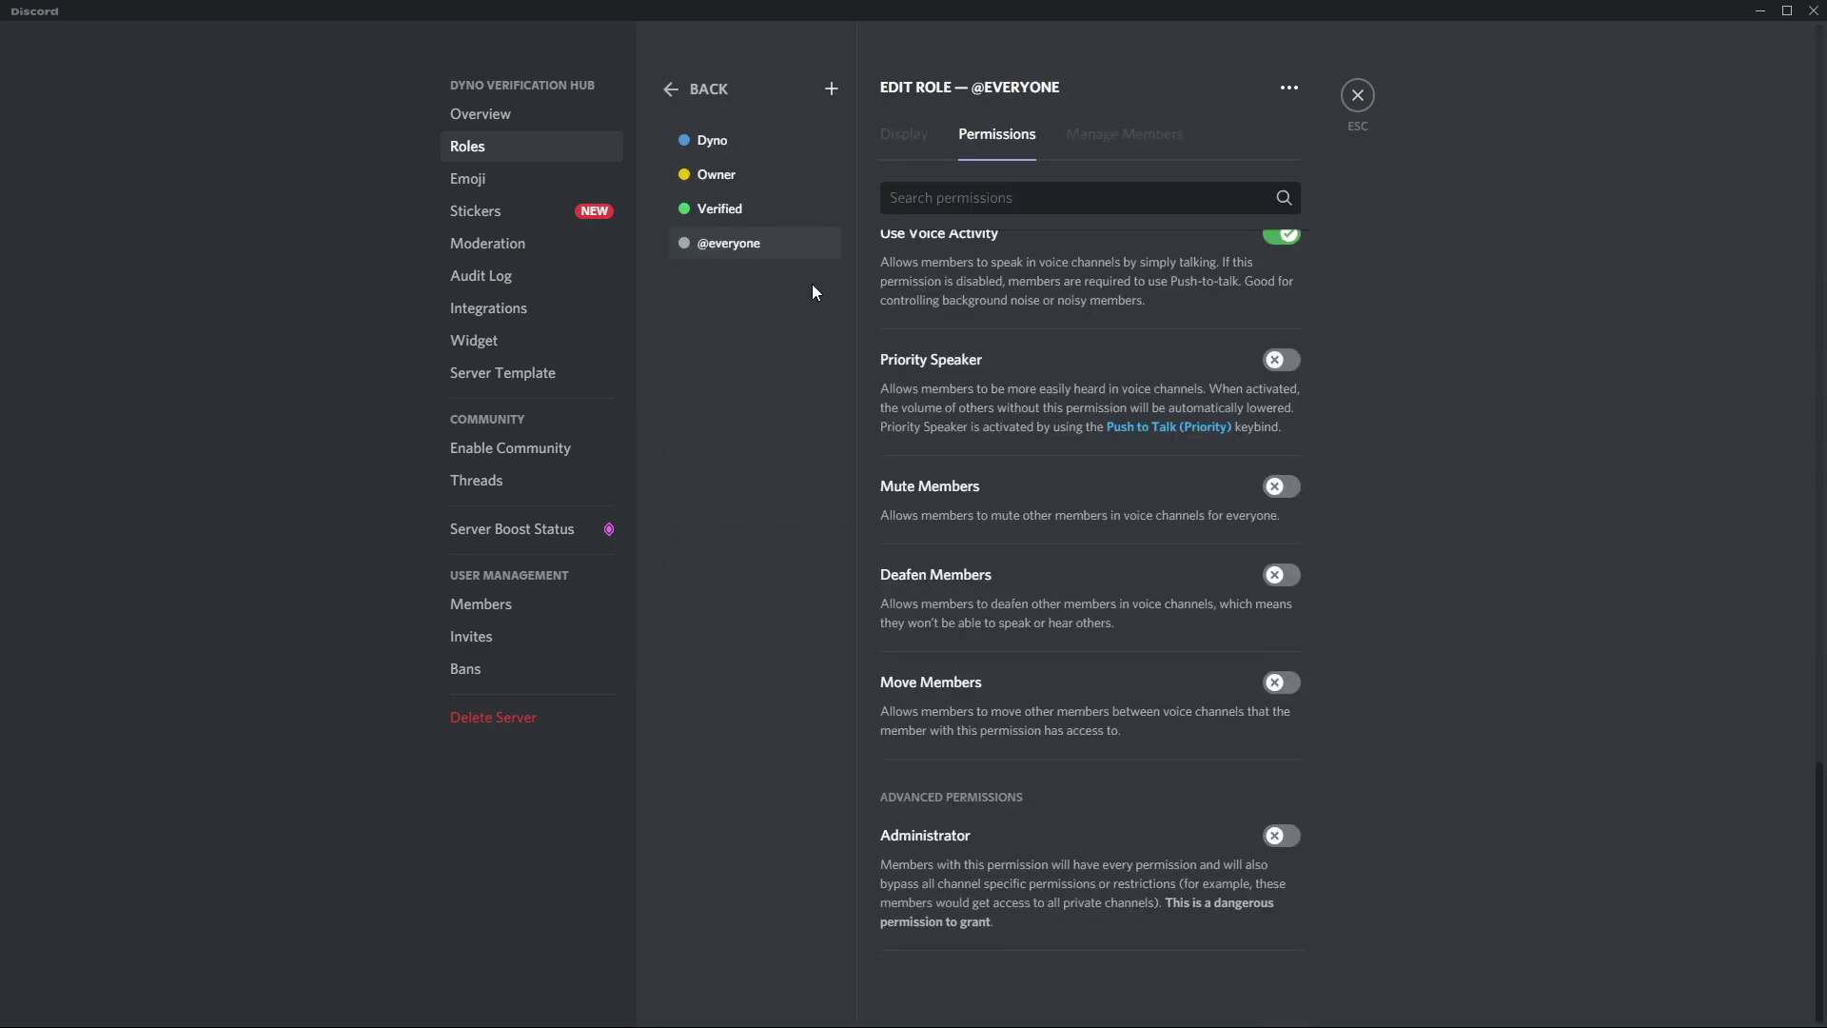
right_click(778, 244)
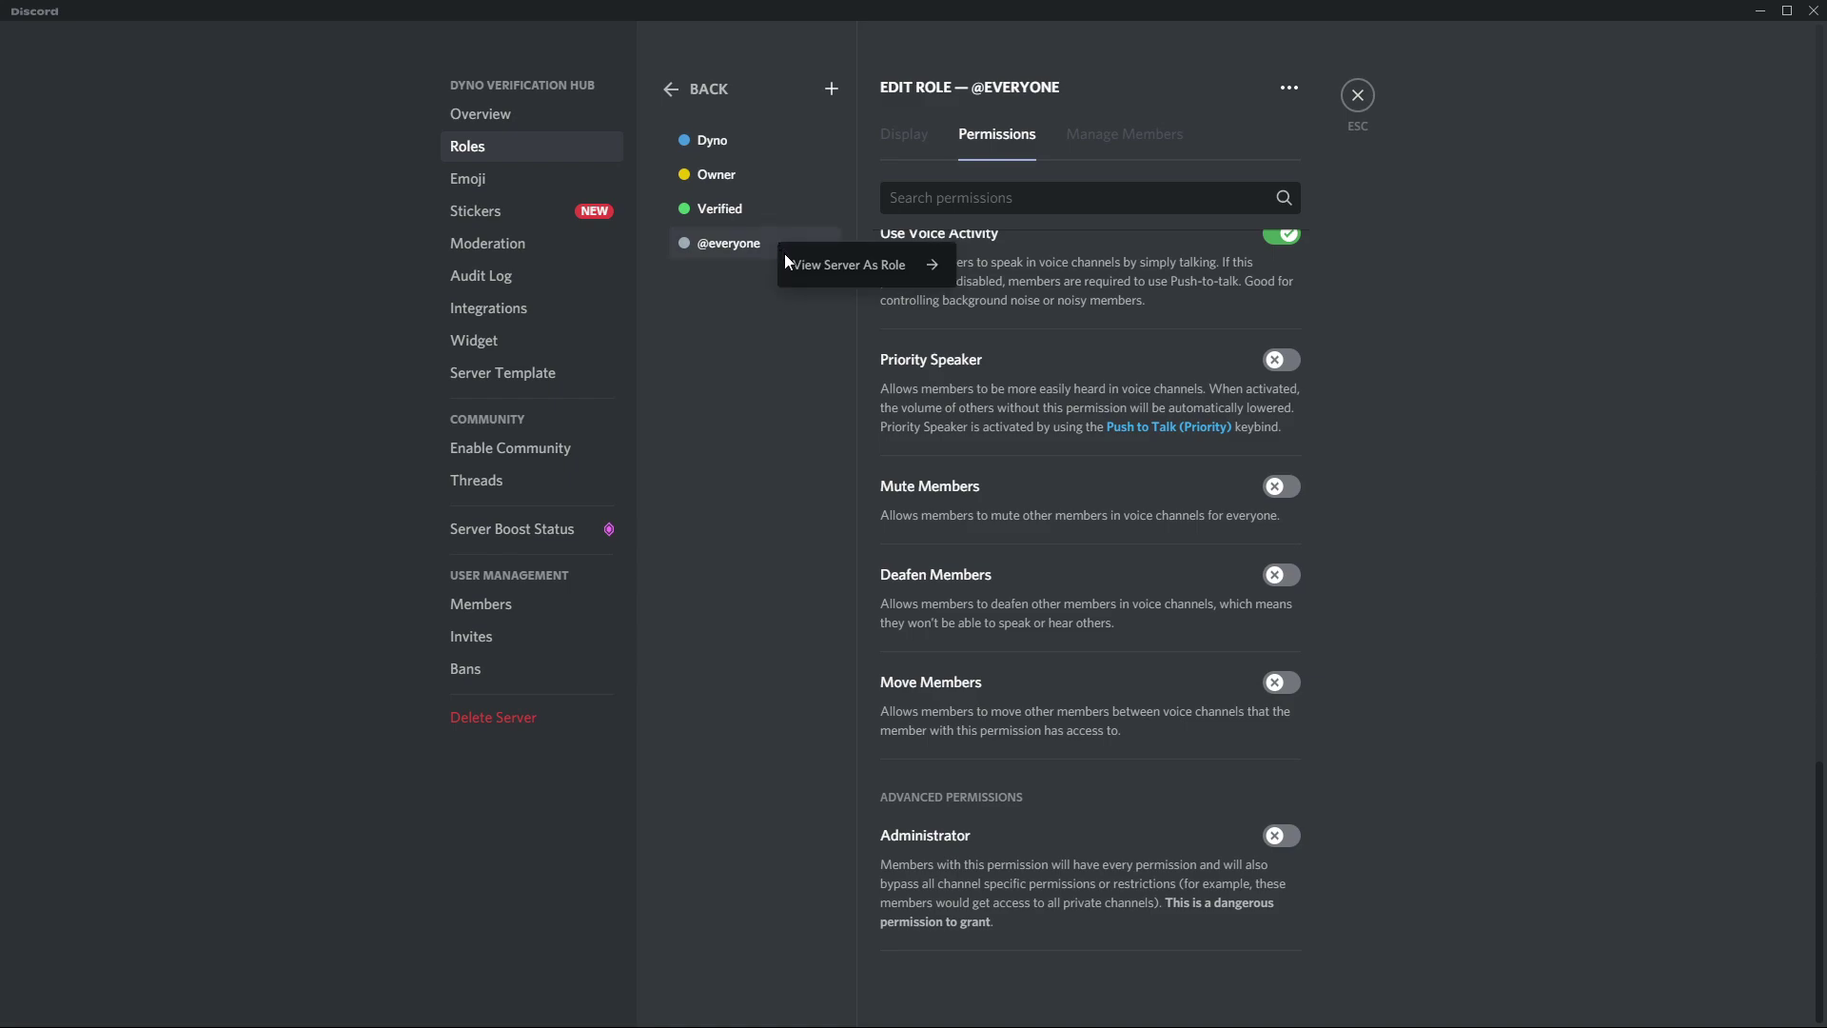
click(804, 267)
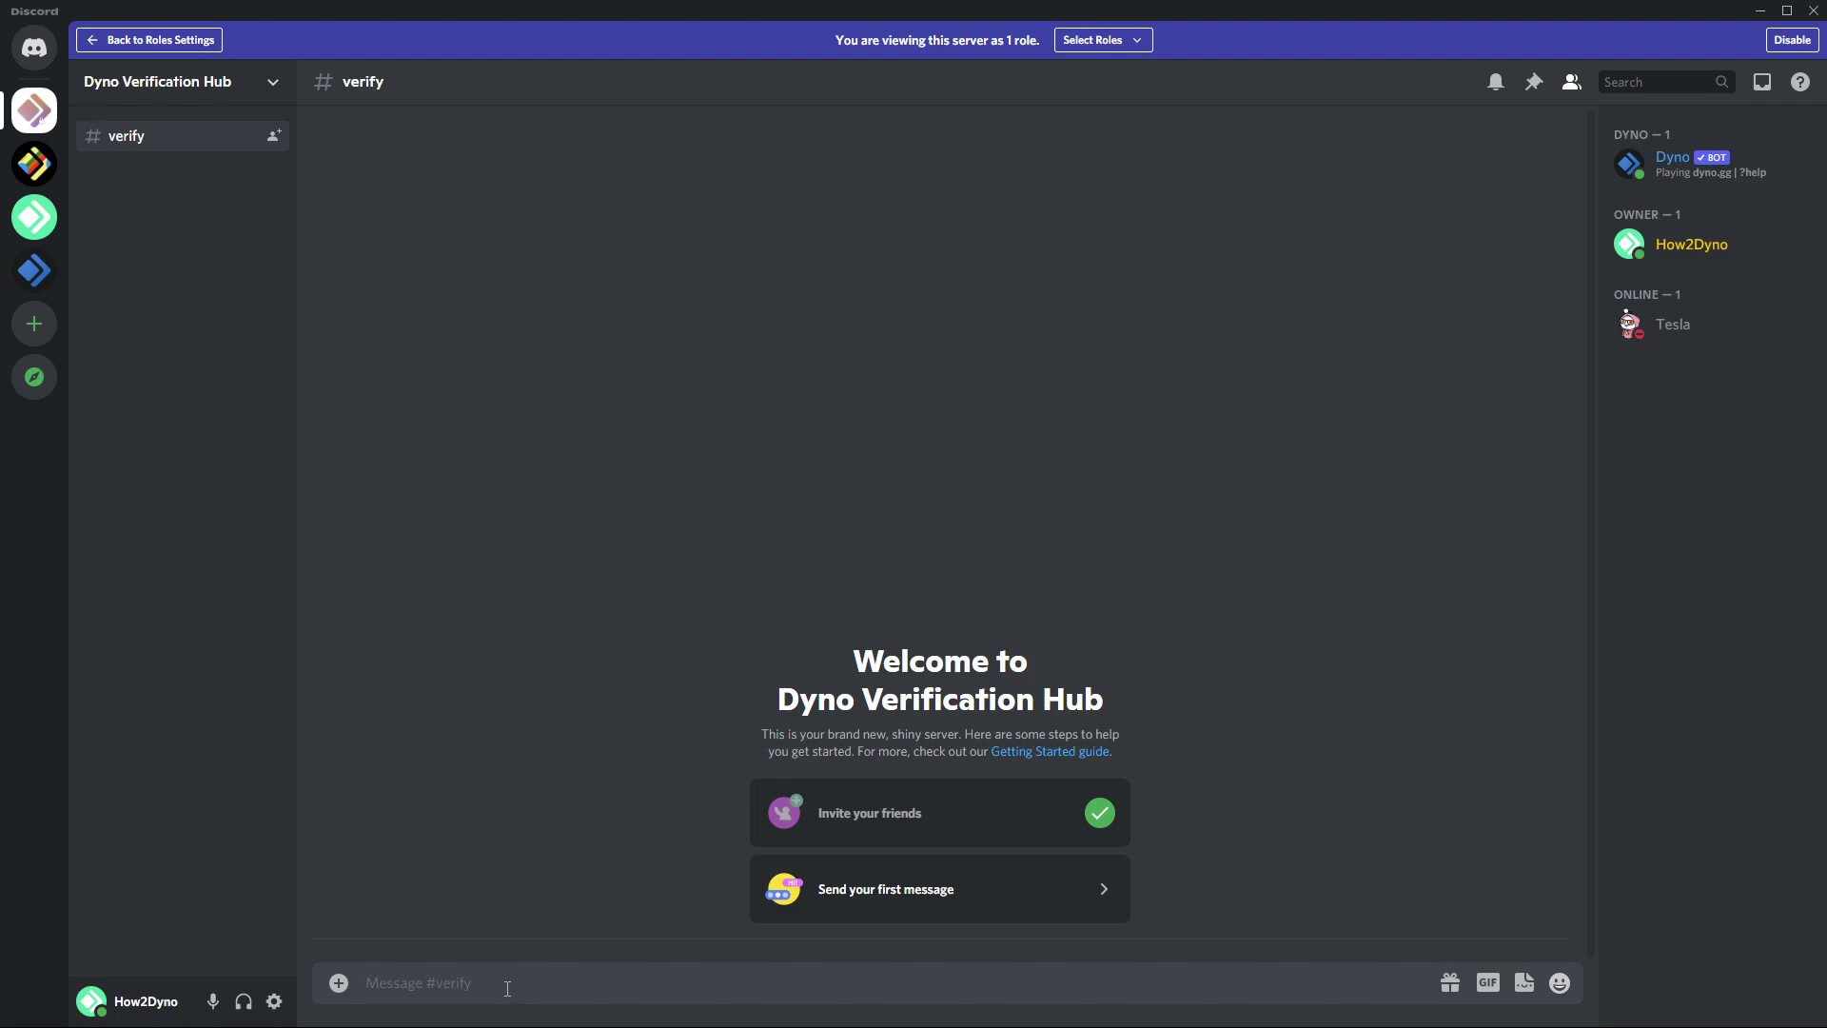
Add Verified to the previewed roles, then visit #general and return to #verify.
click(1096, 42)
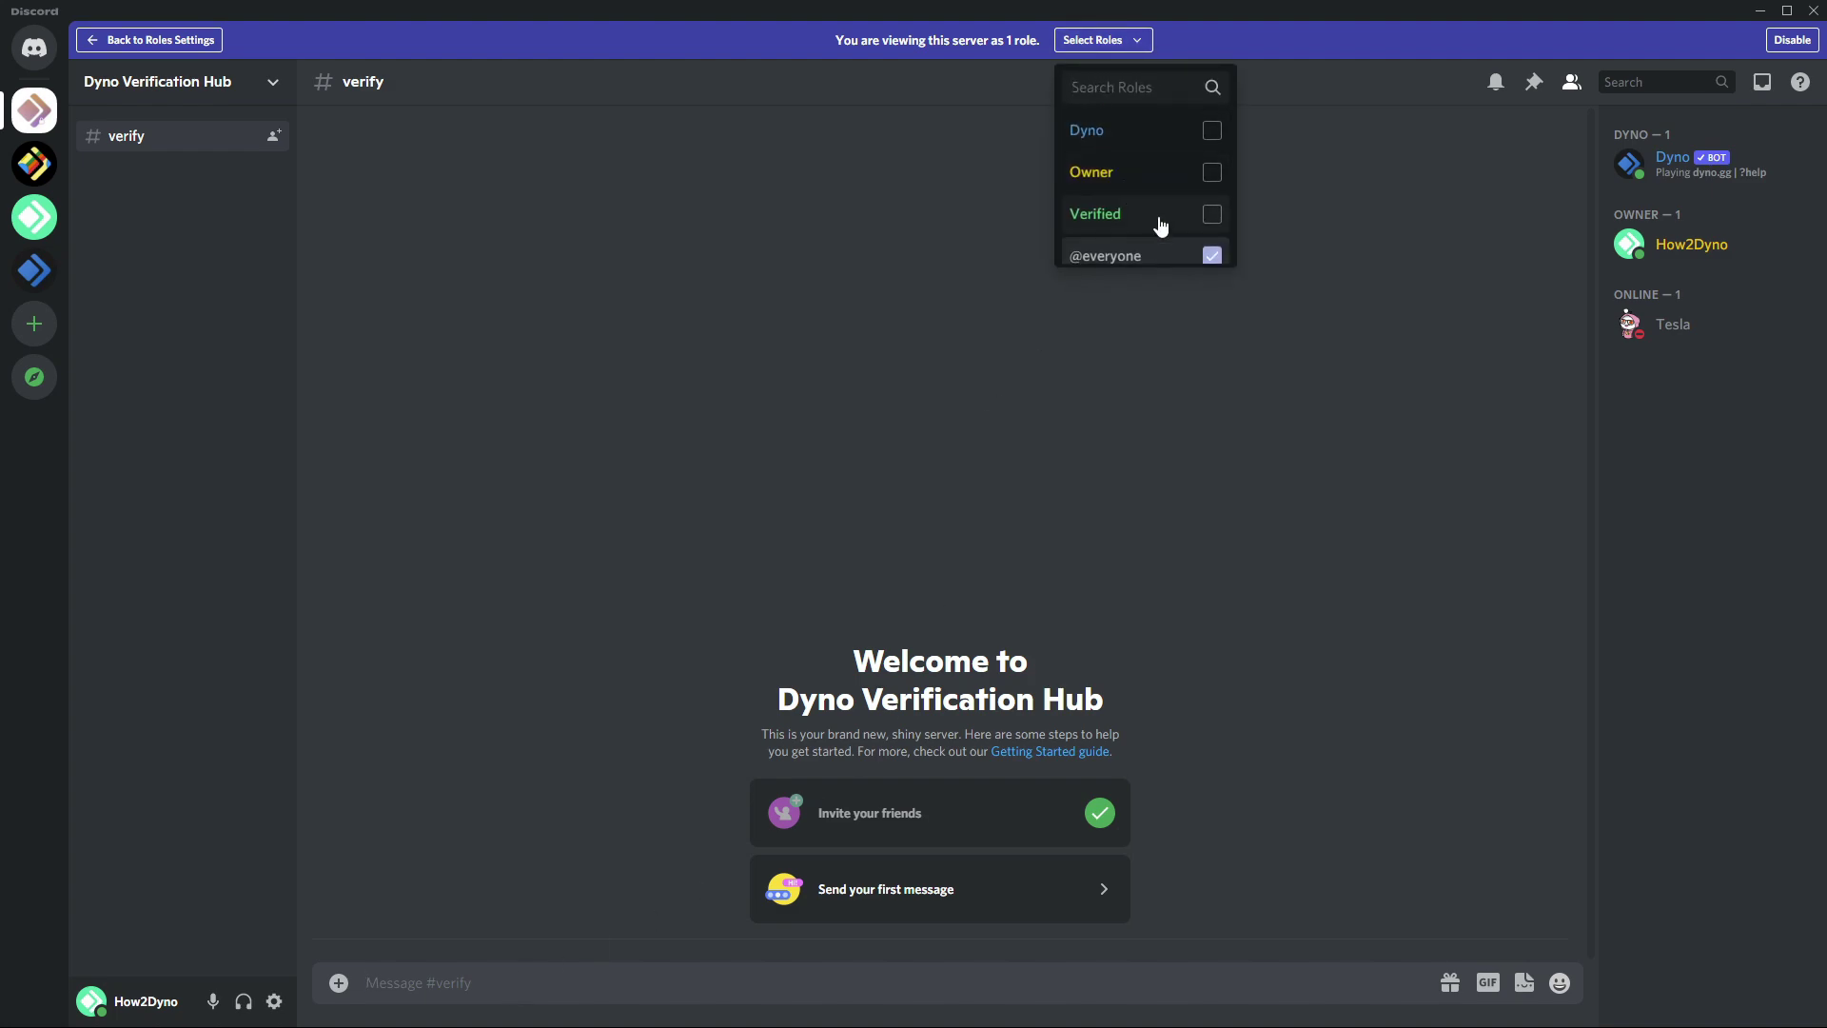
click(1212, 216)
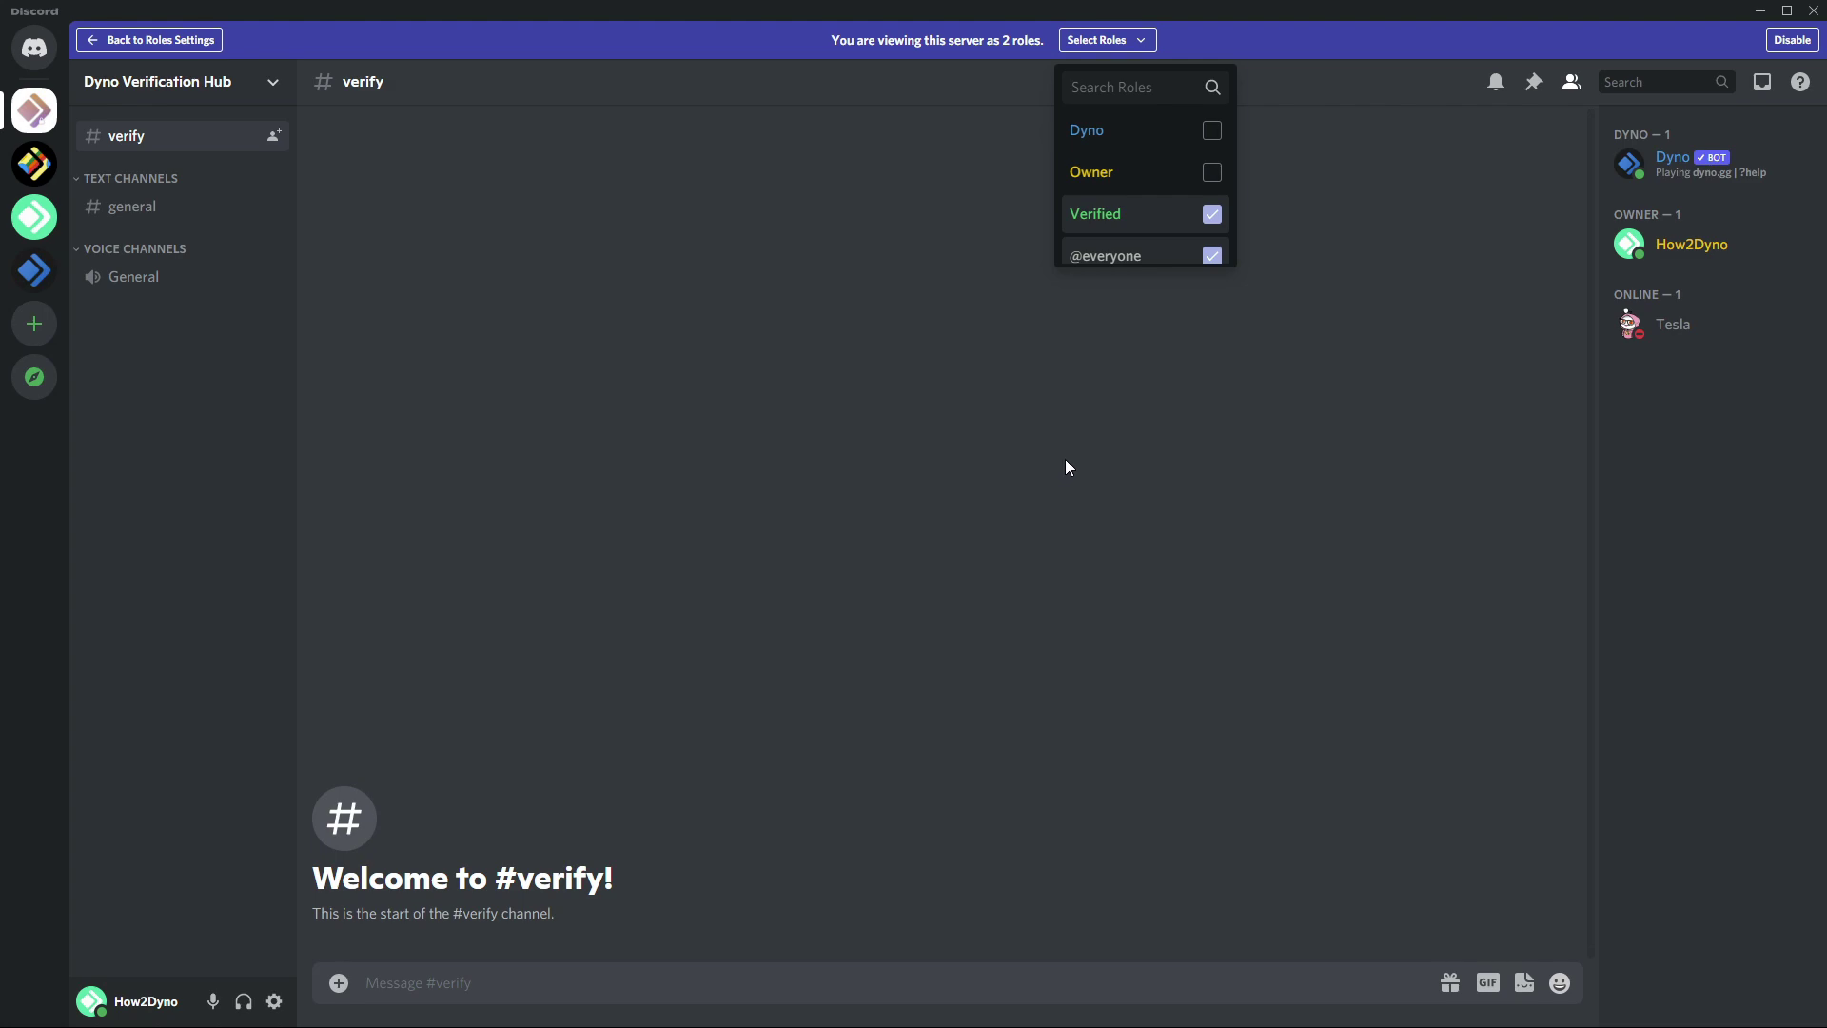
click(193, 226)
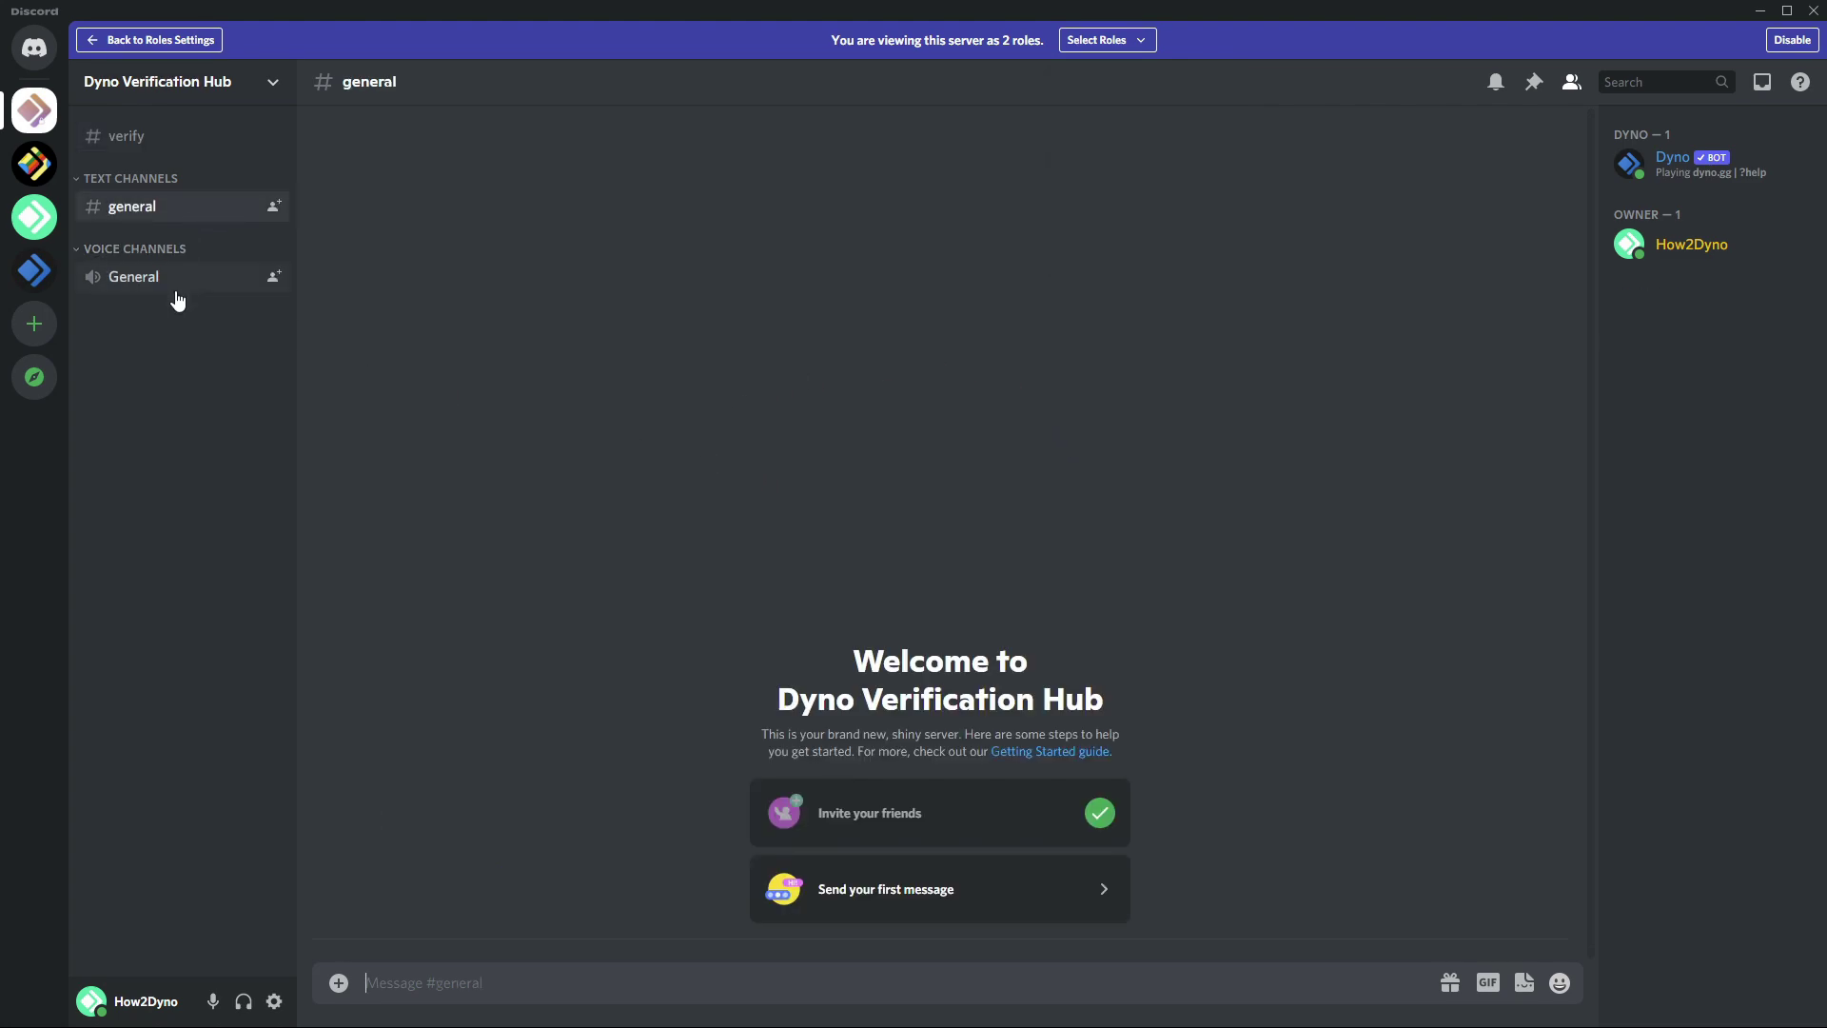
click(203, 139)
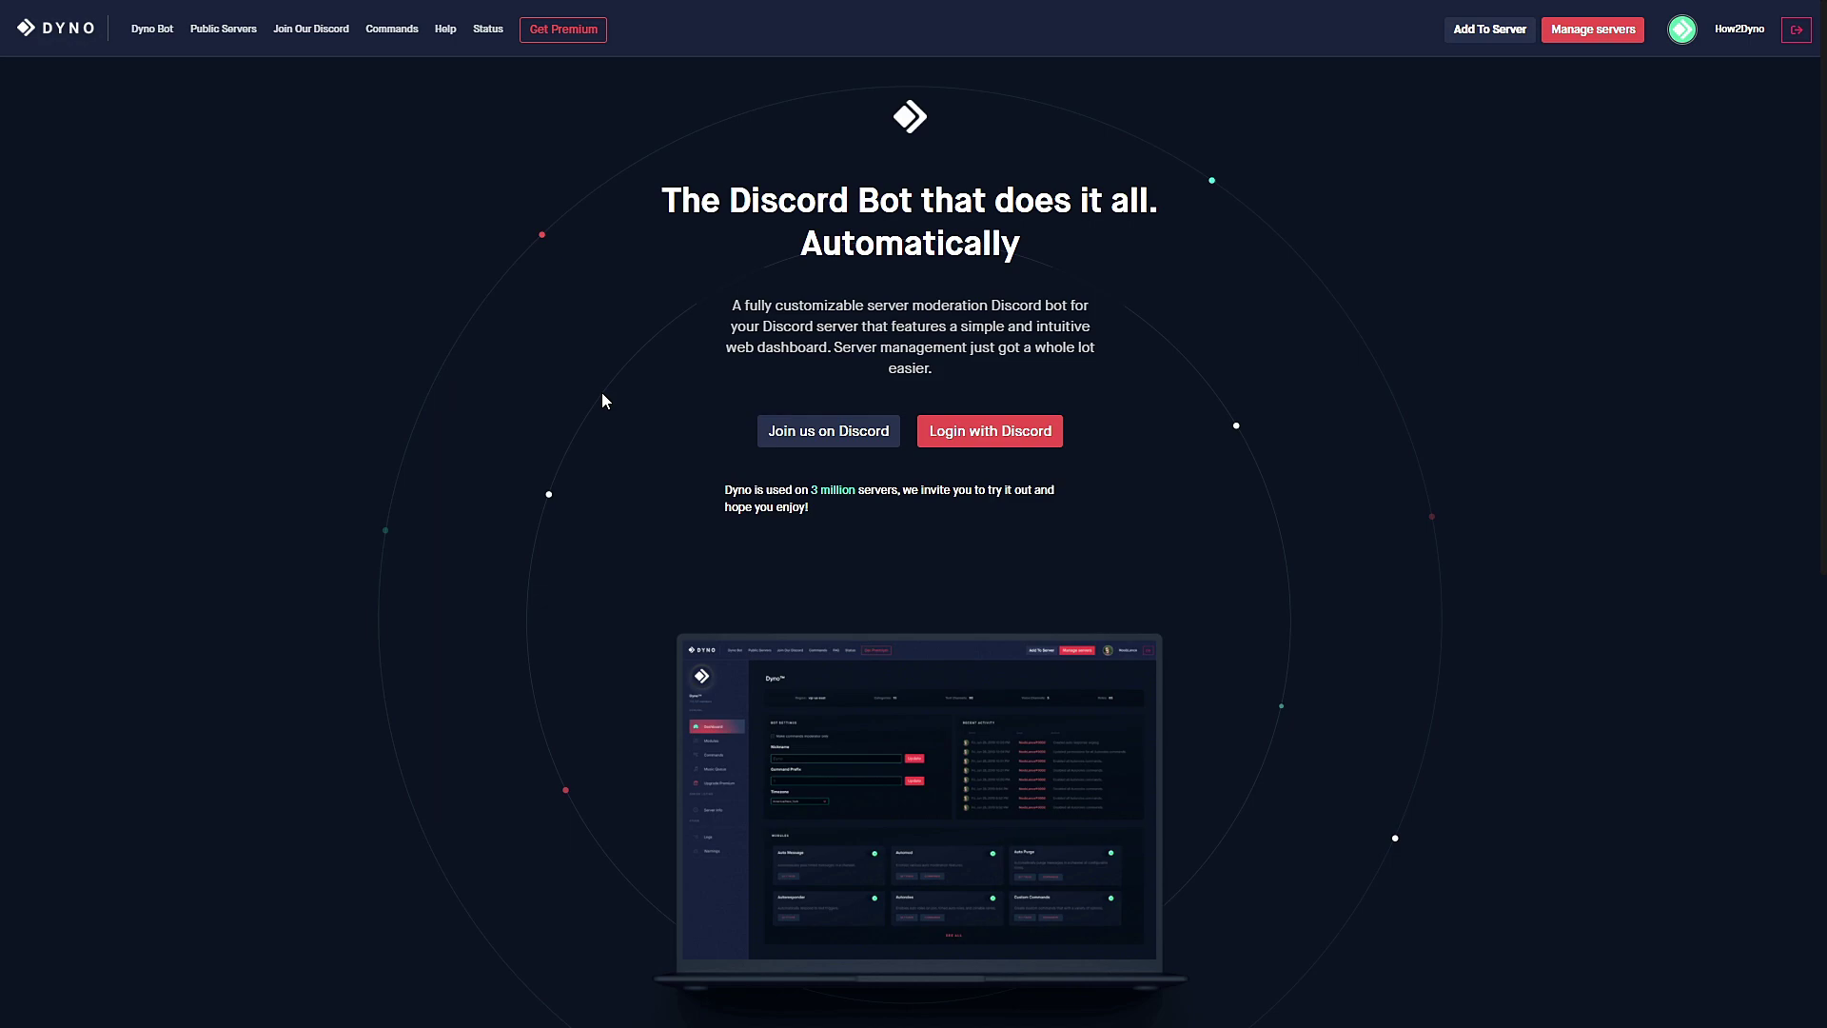
Pick Dyno Verification Hub under Manage servers and go to its Modules page.
click(1582, 33)
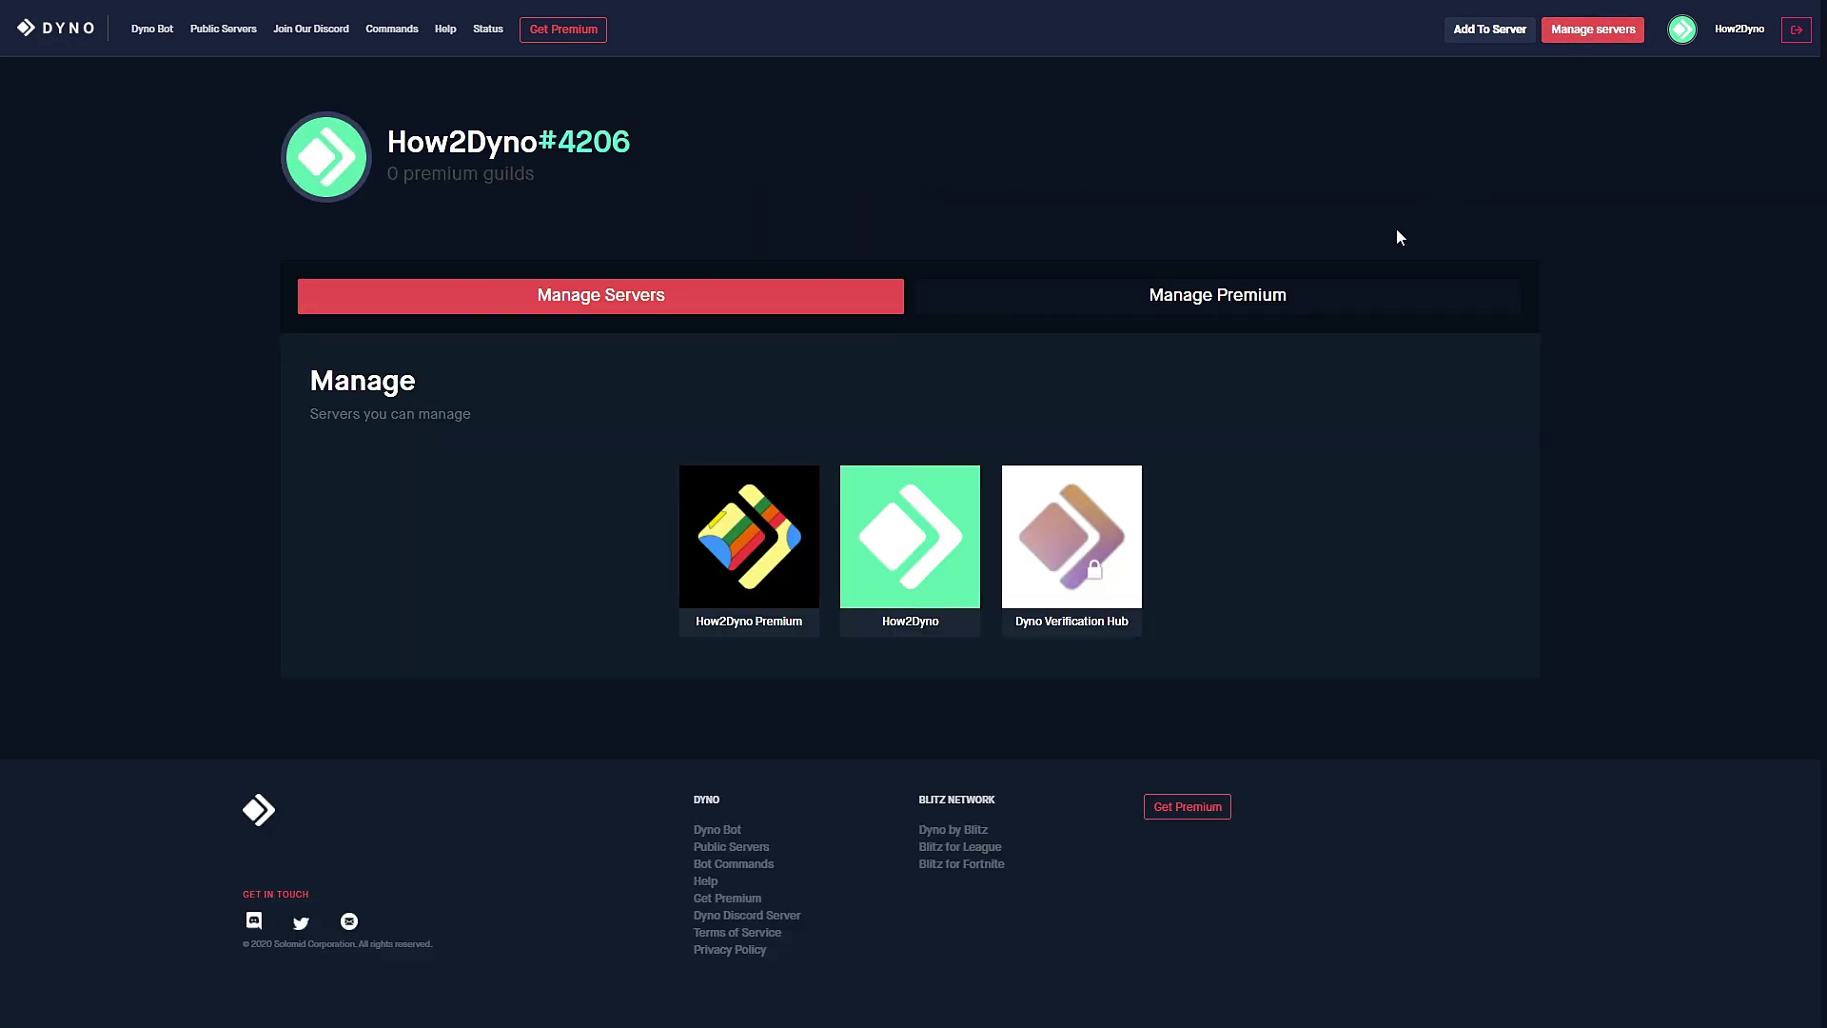
click(1110, 538)
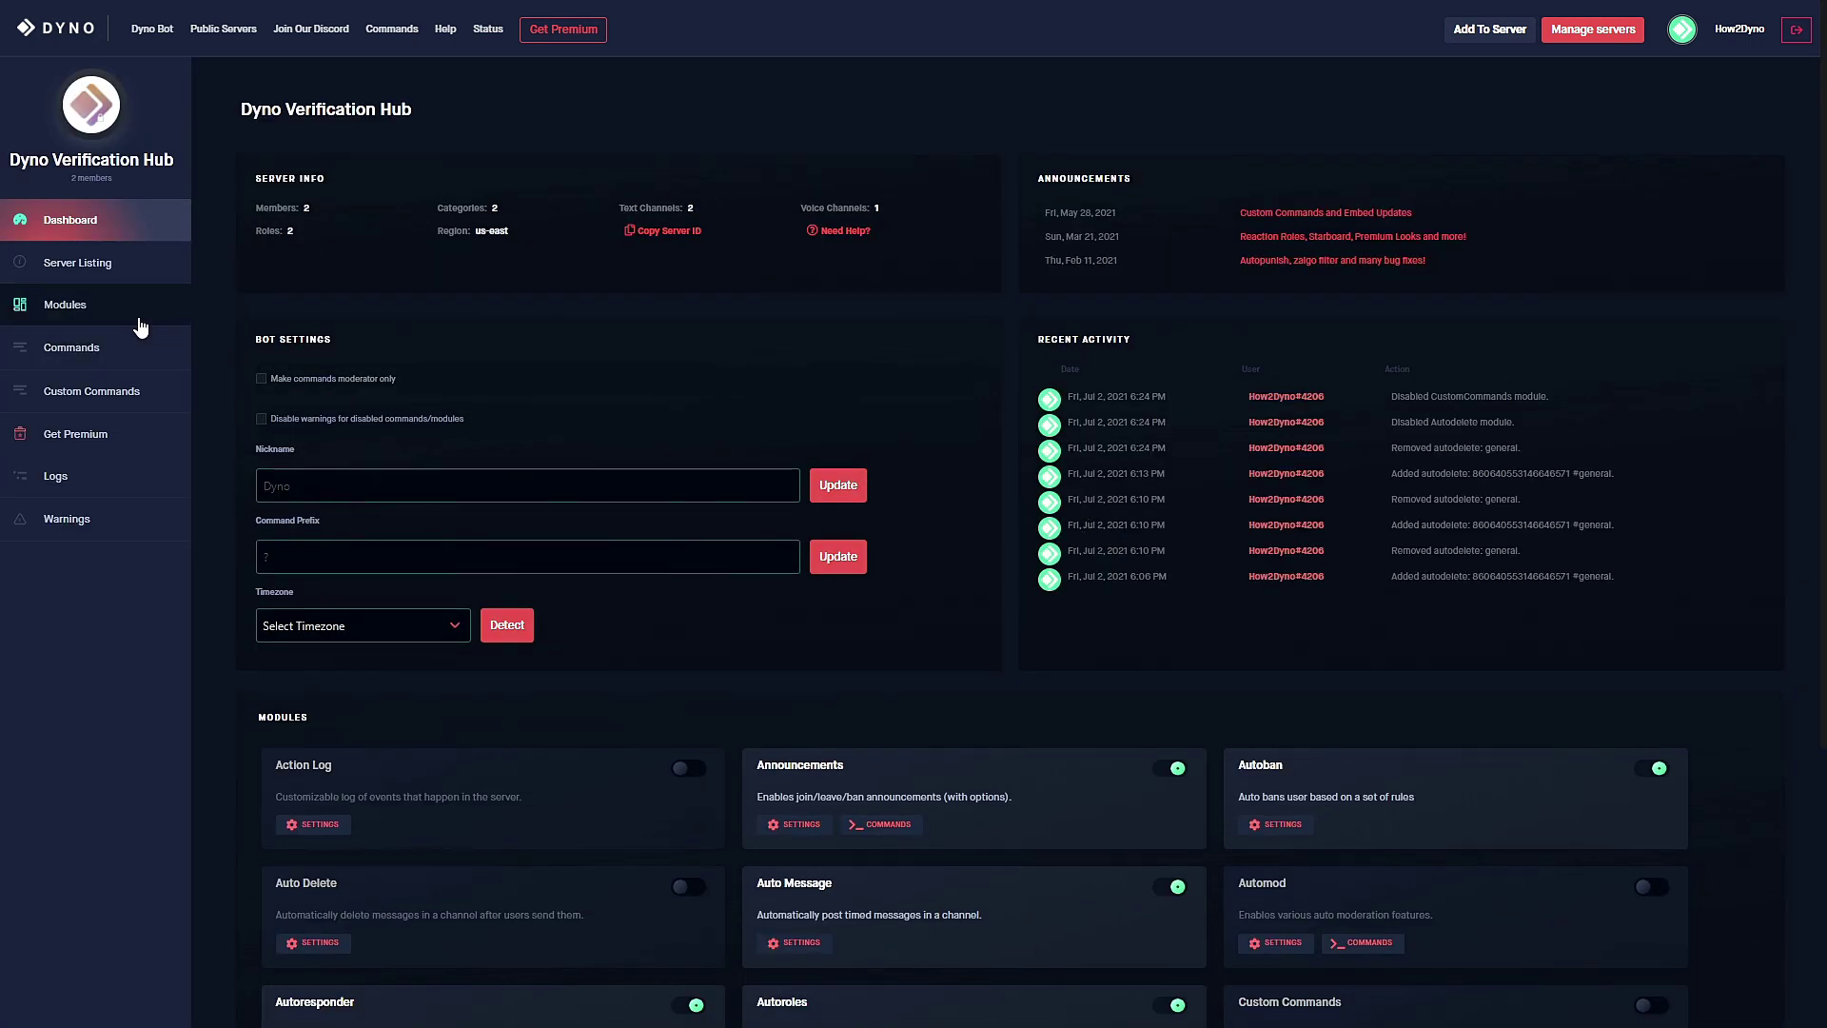
click(141, 324)
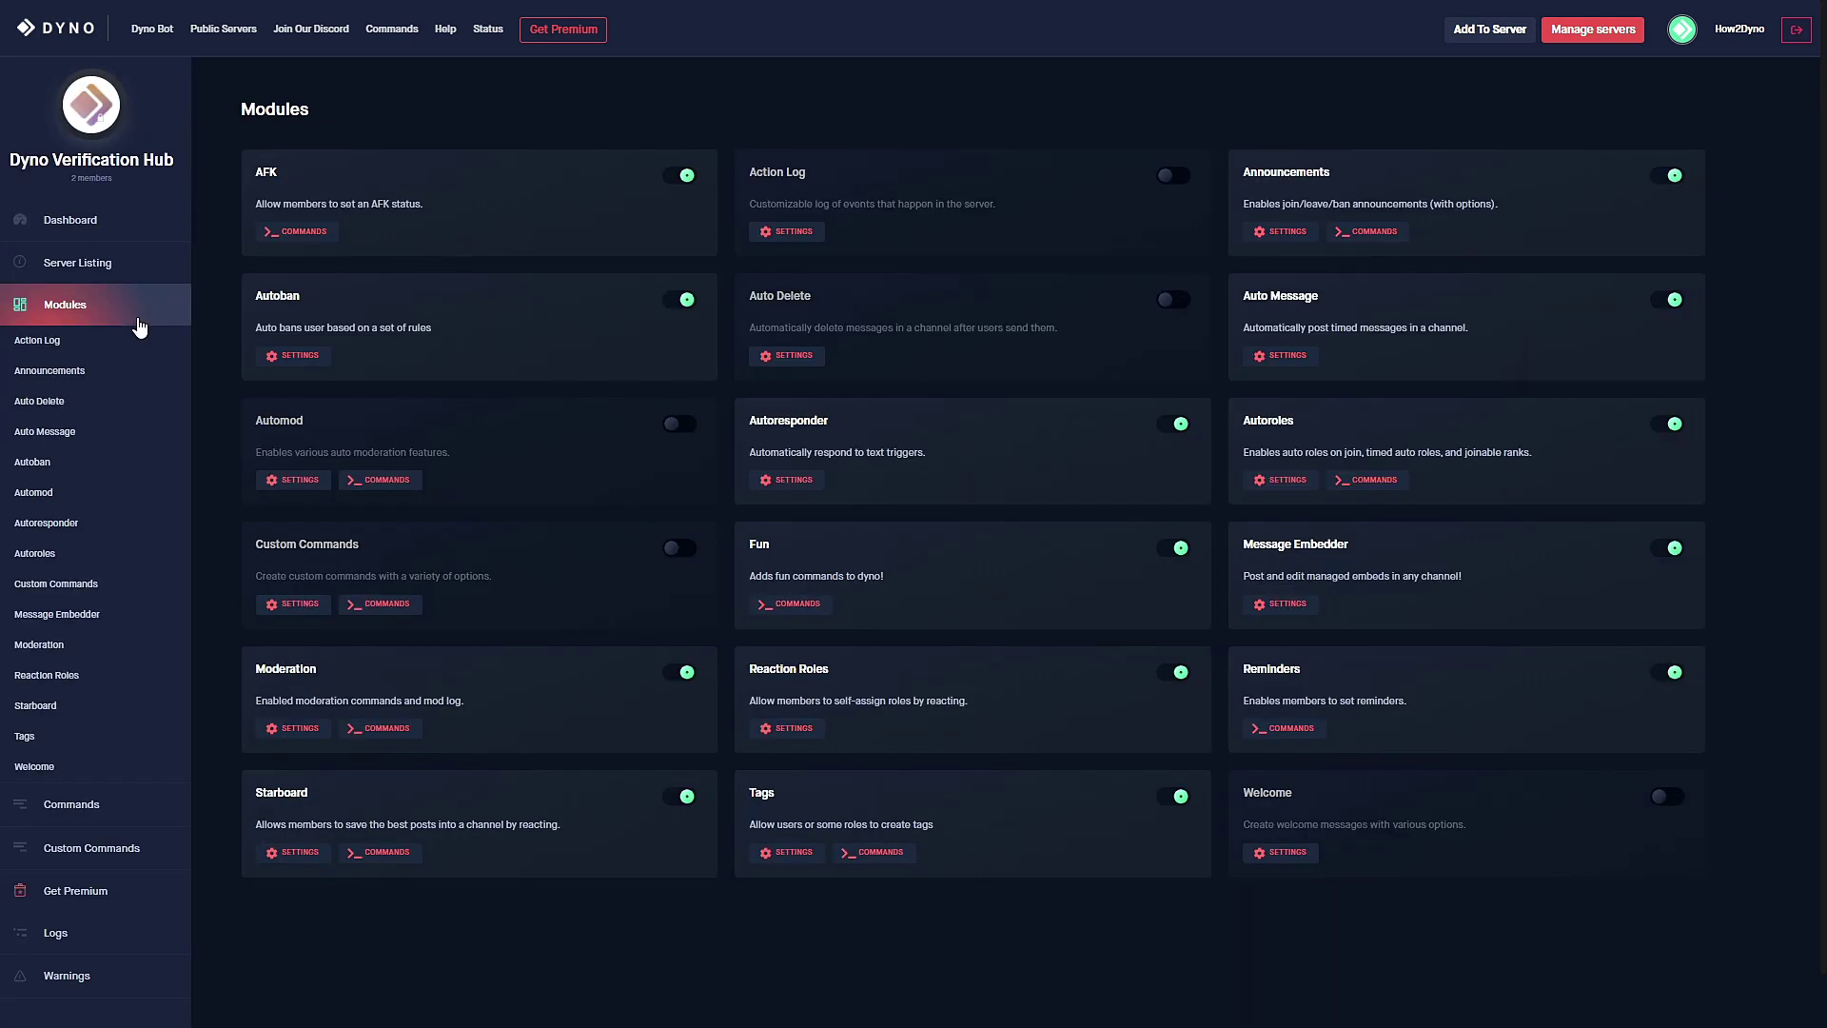
Turn on Dyno's Custom Commands module and start a new command named 'verify'.
click(106, 586)
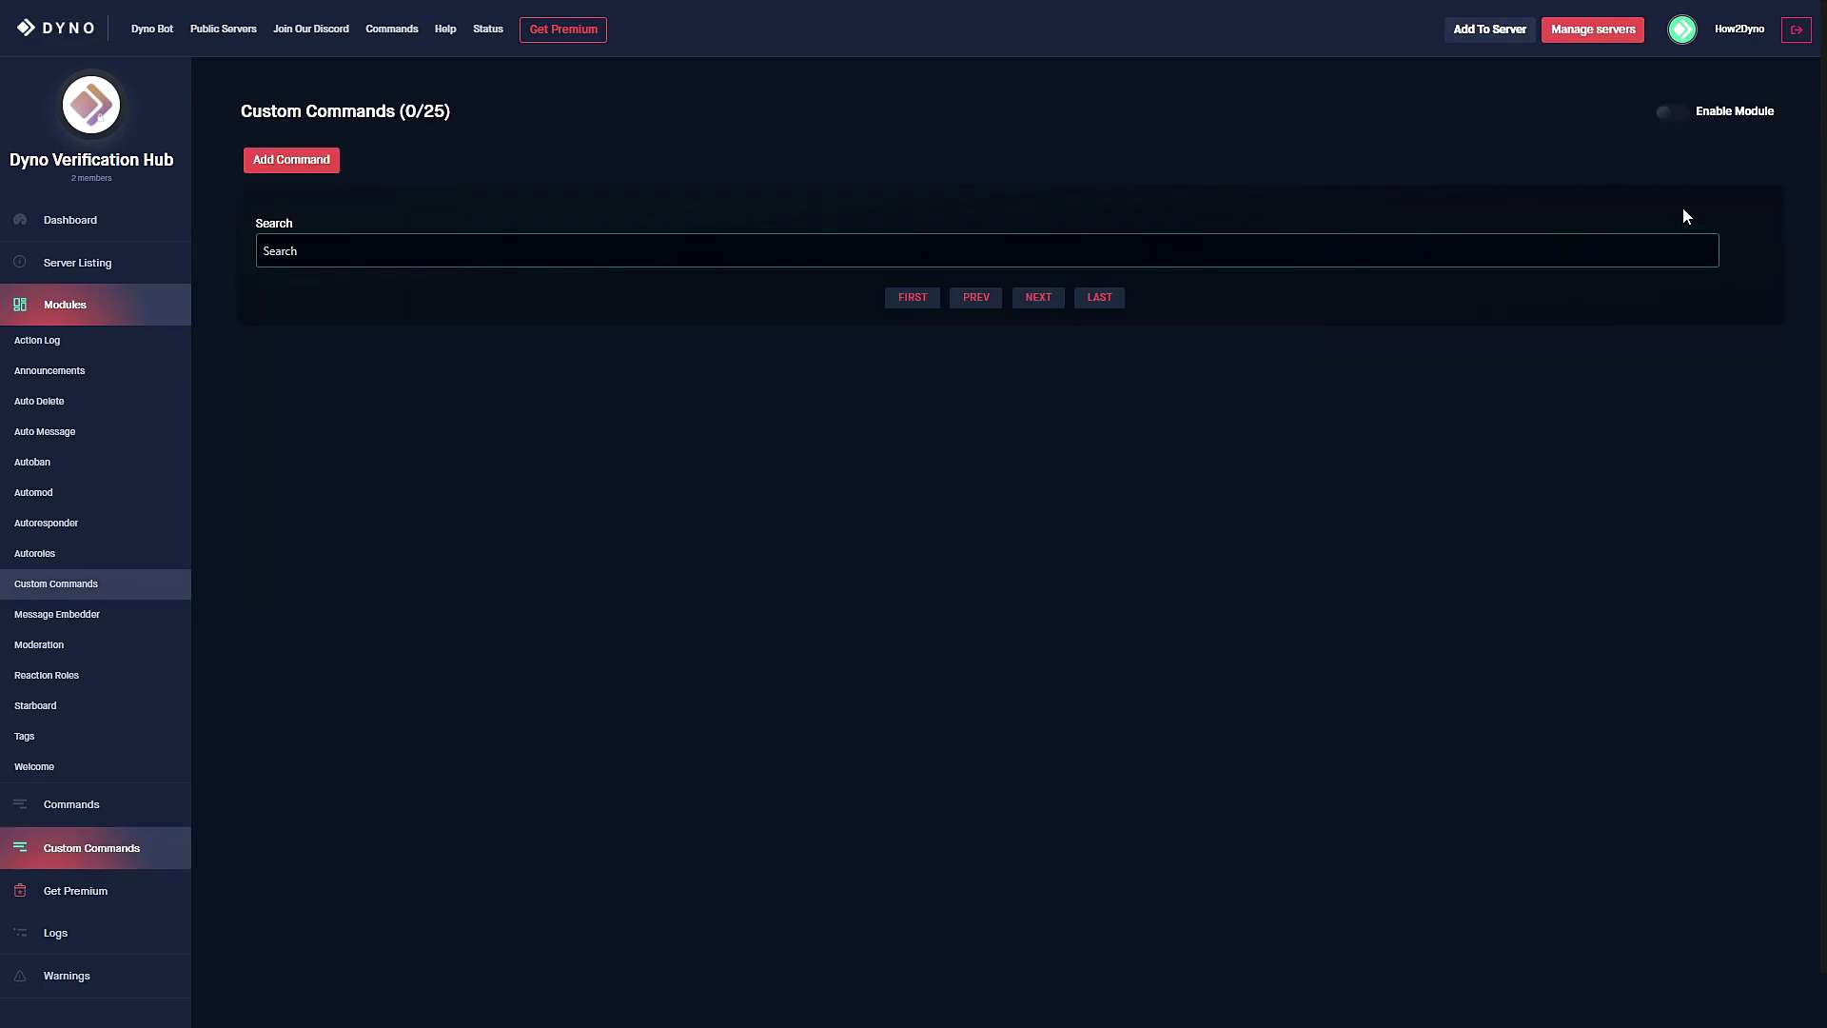
click(1677, 116)
click(304, 169)
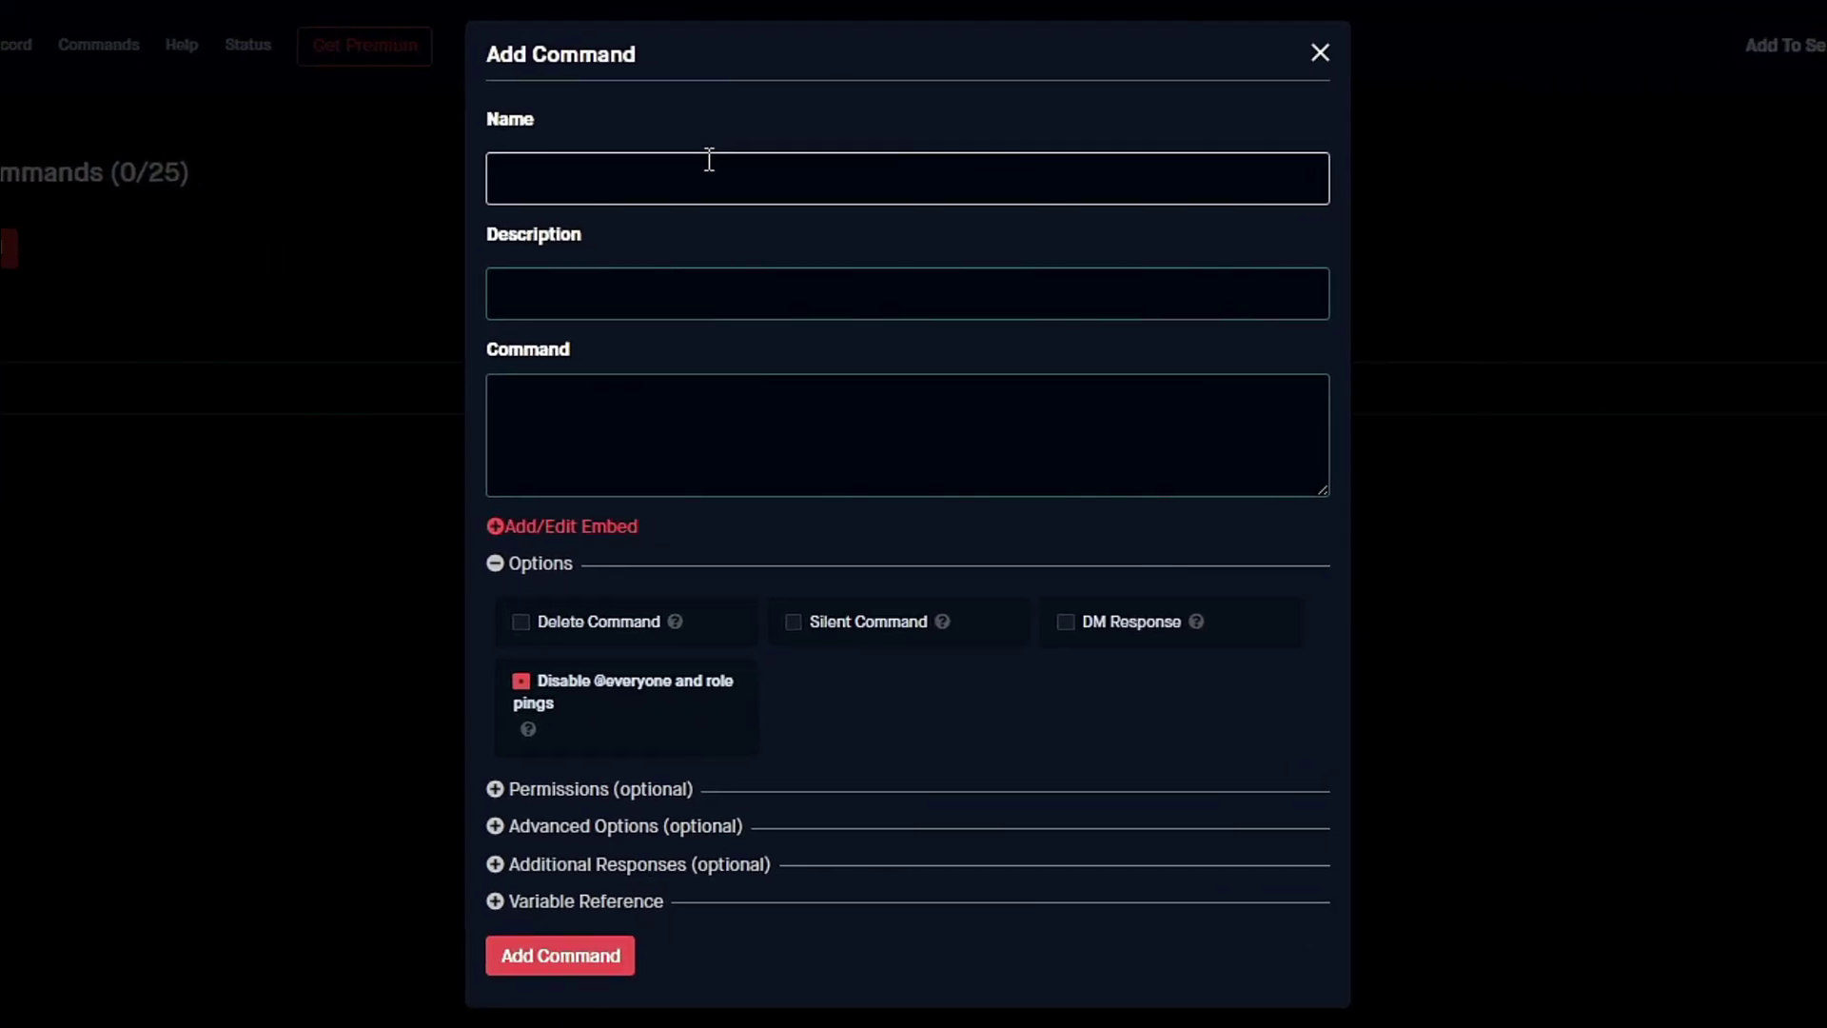
click(709, 159)
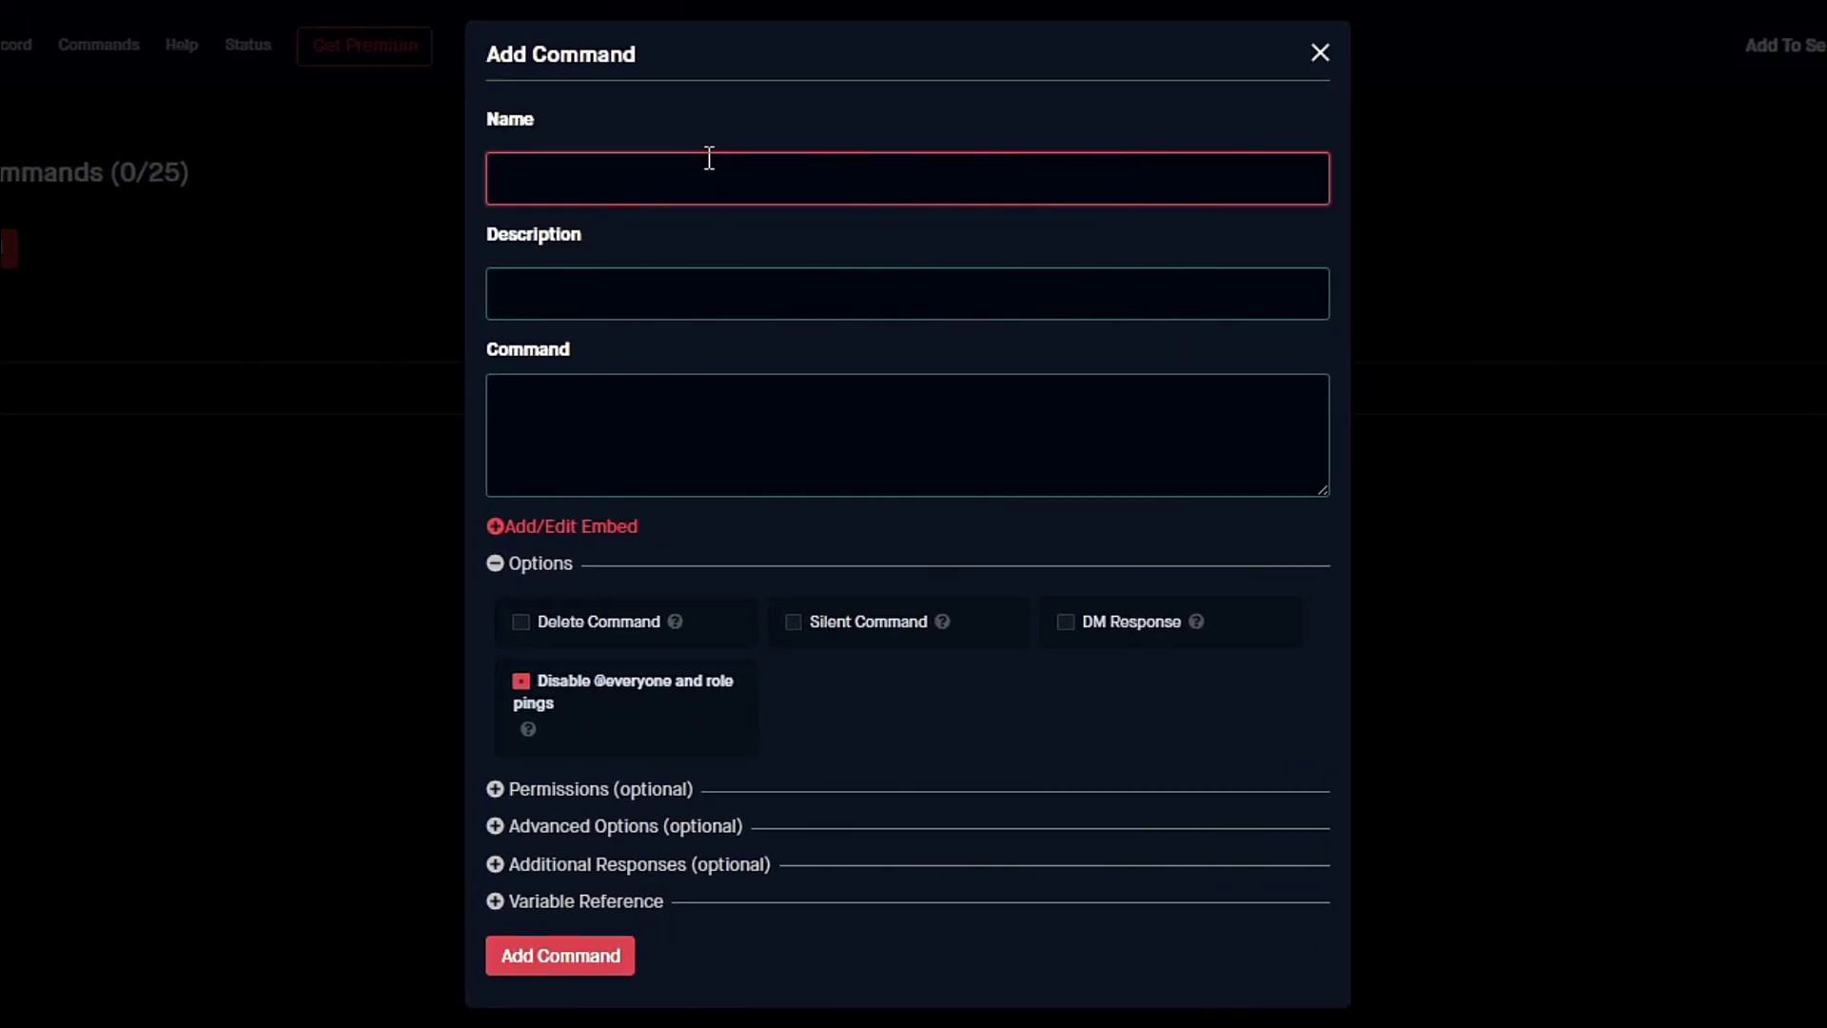
text(verify)
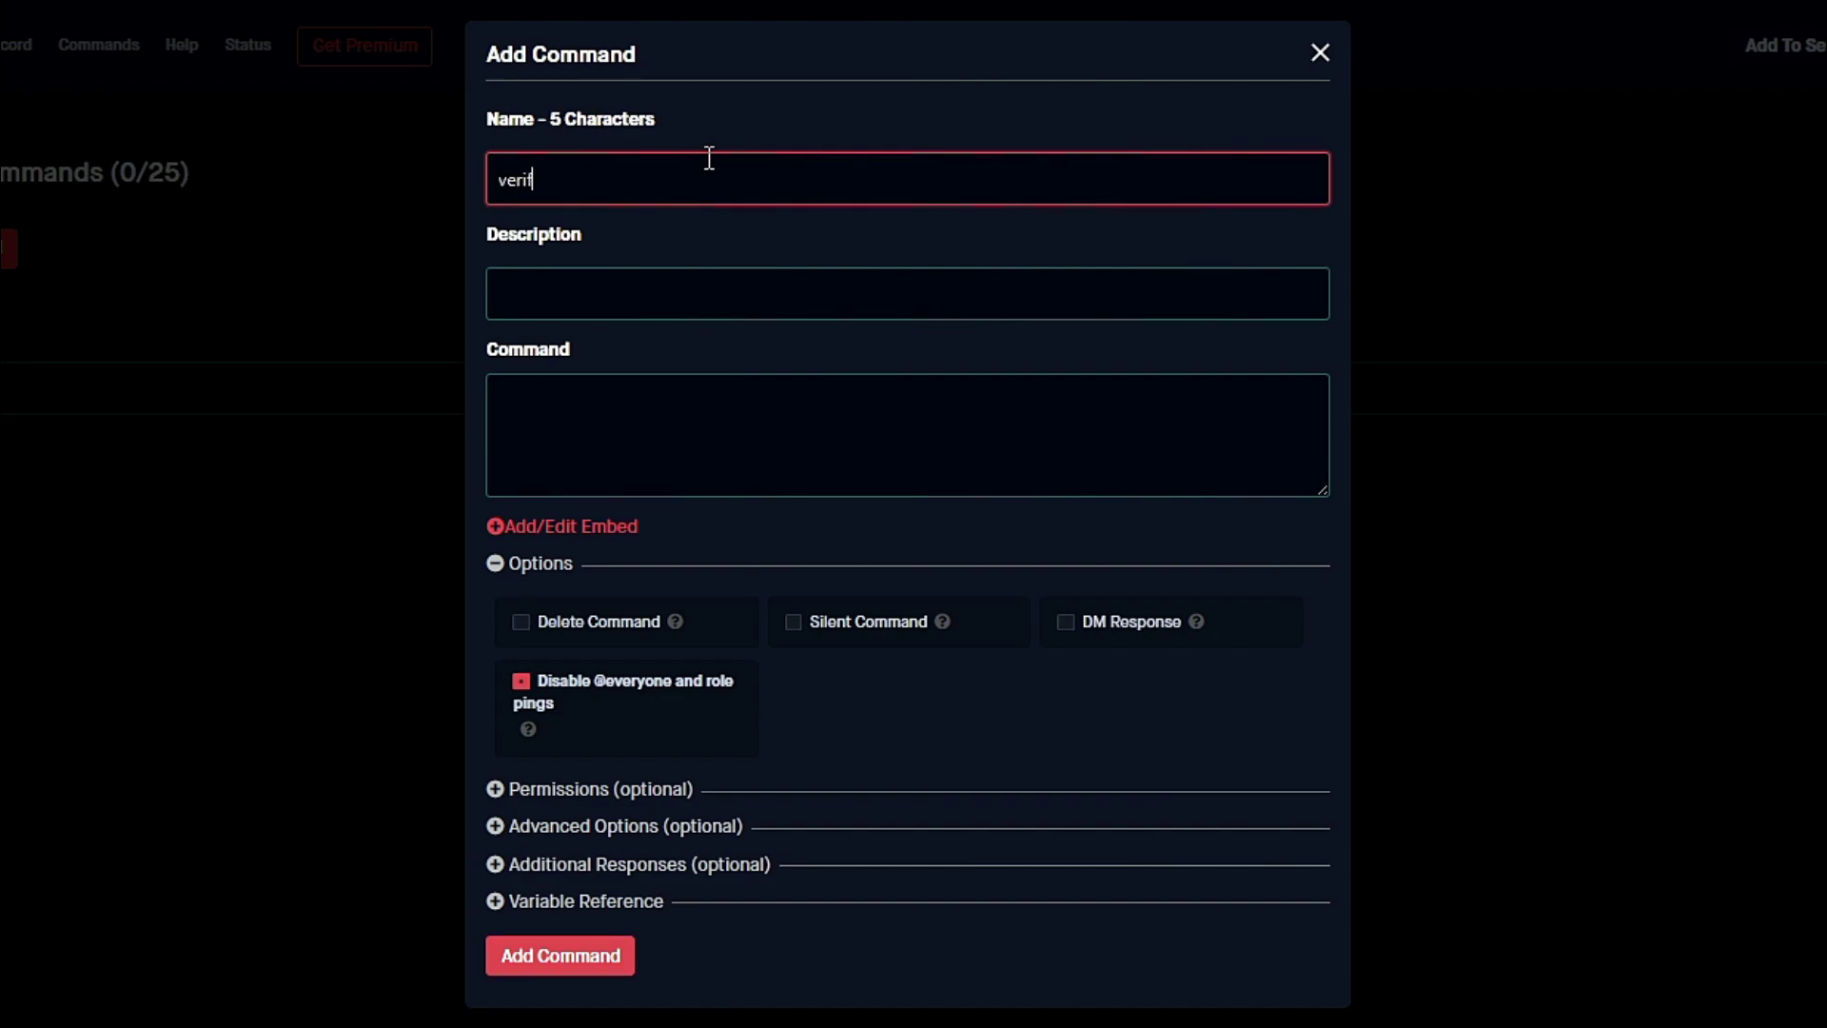